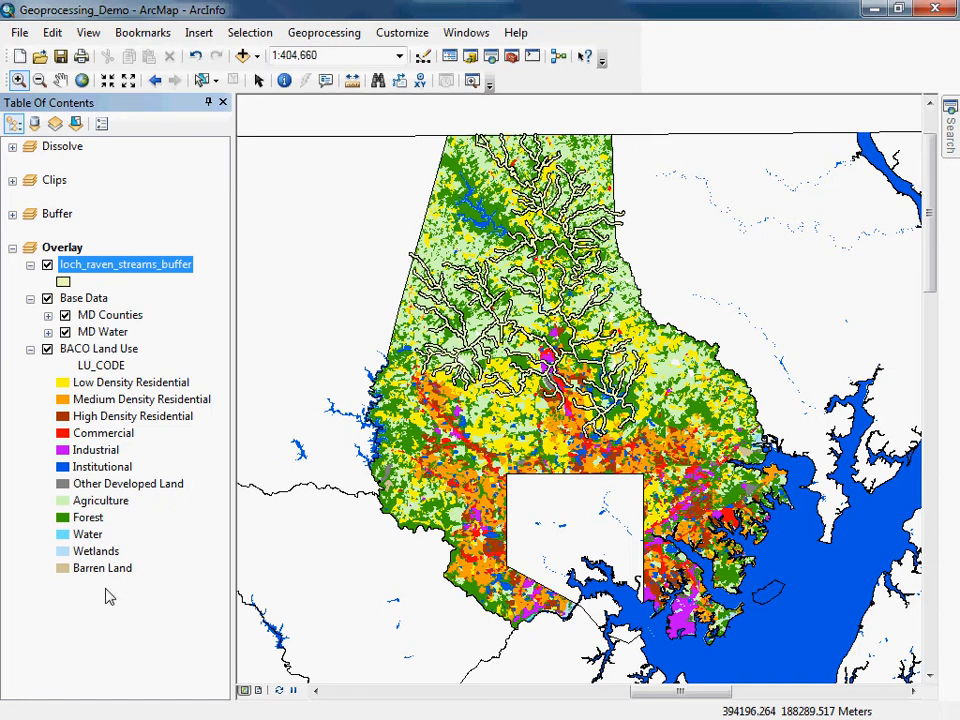
Review the BACO Land Use layer's symbology properties without changes, then collapse its legend.
double_click(120, 348)
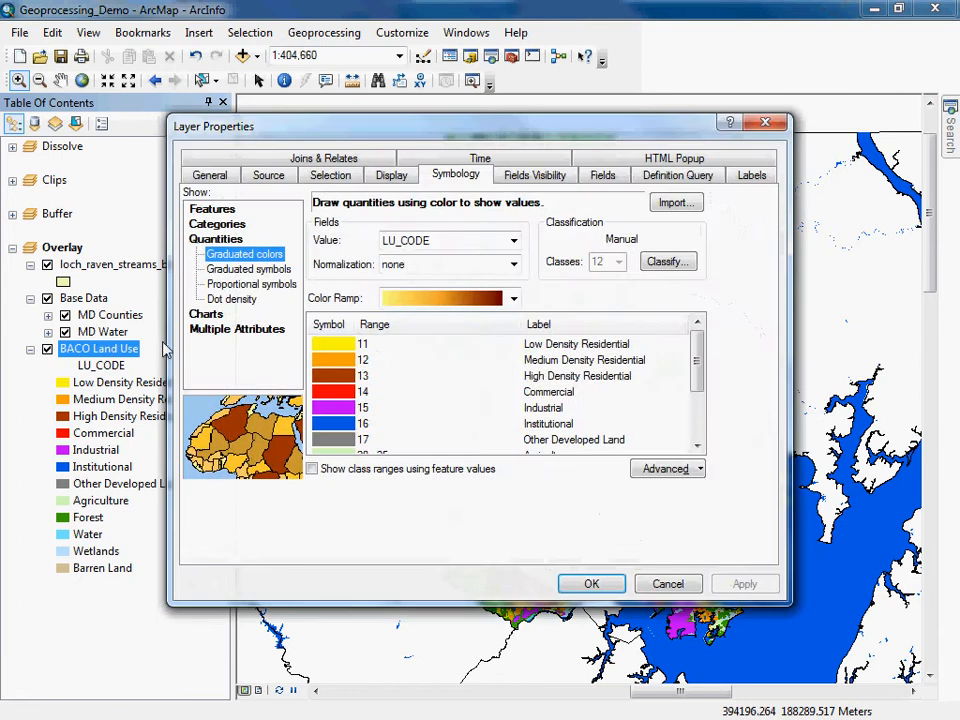
left_click_drag(697, 358, 703, 423)
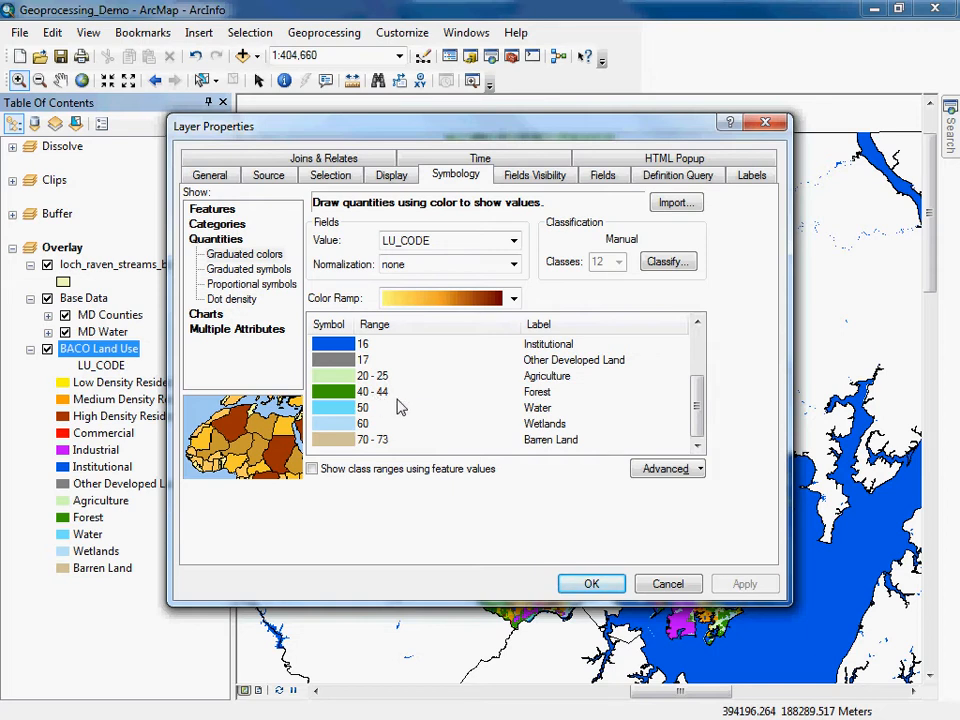
left_click(668, 585)
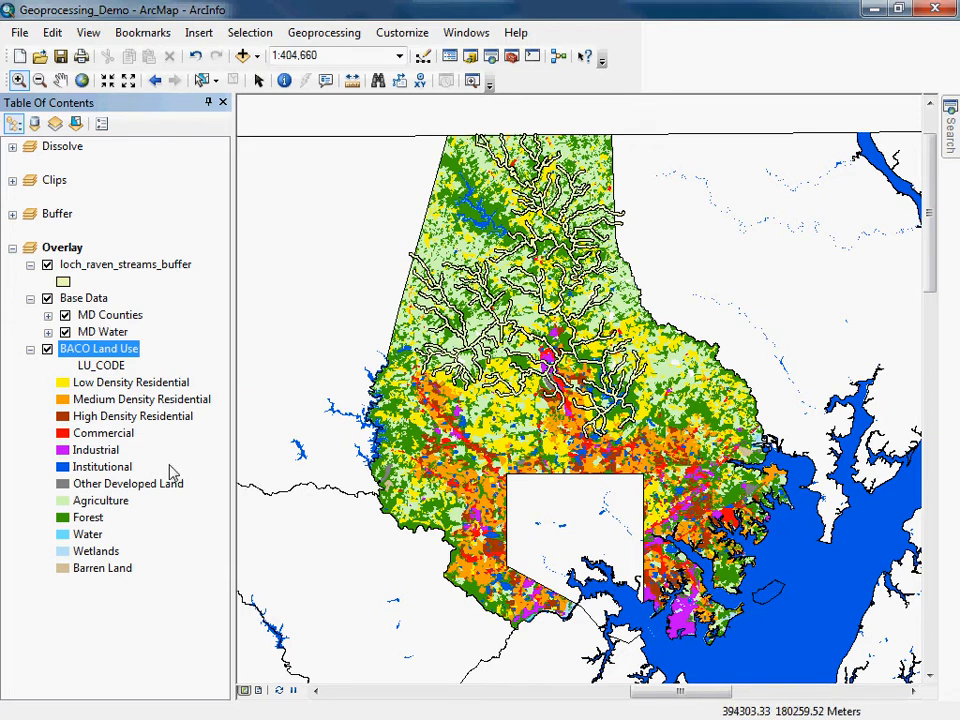
left_click(30, 349)
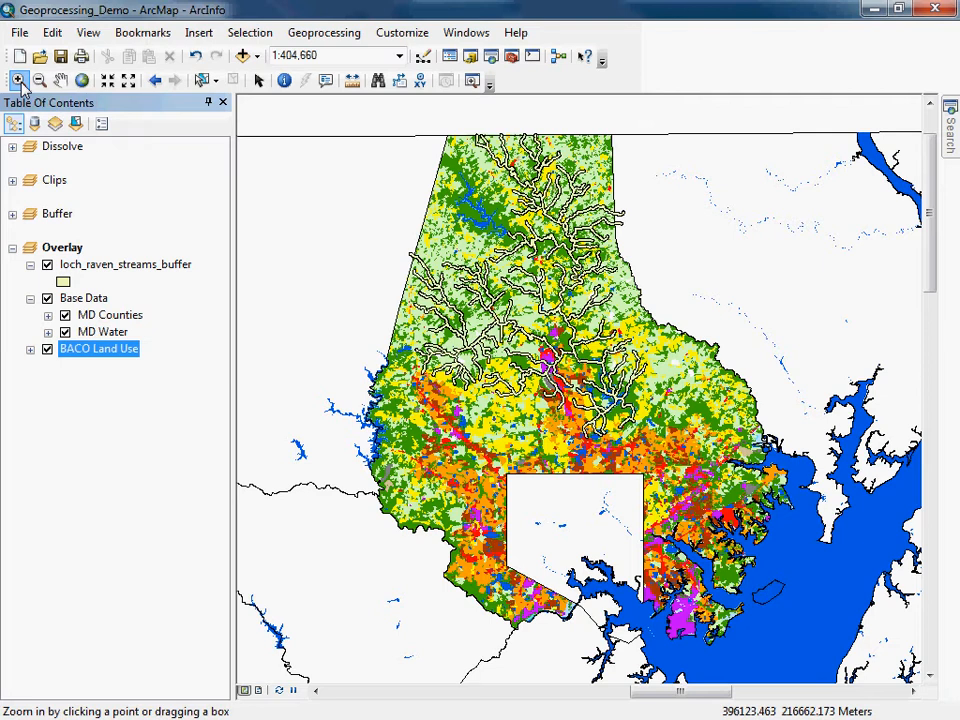
left_click(322, 34)
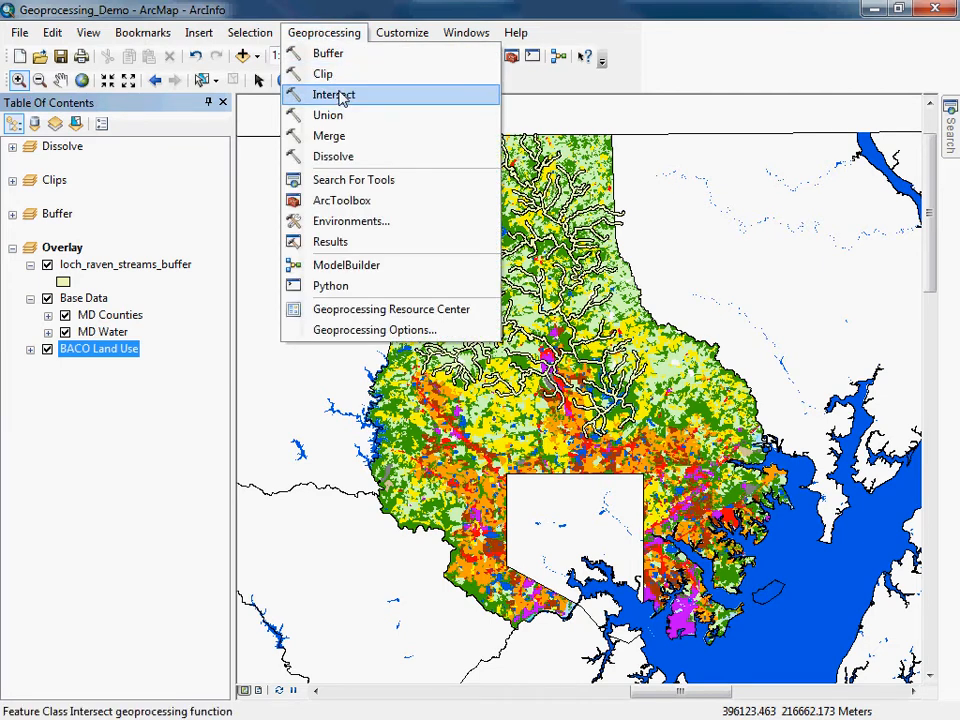
left_click(708, 63)
left_click(512, 59)
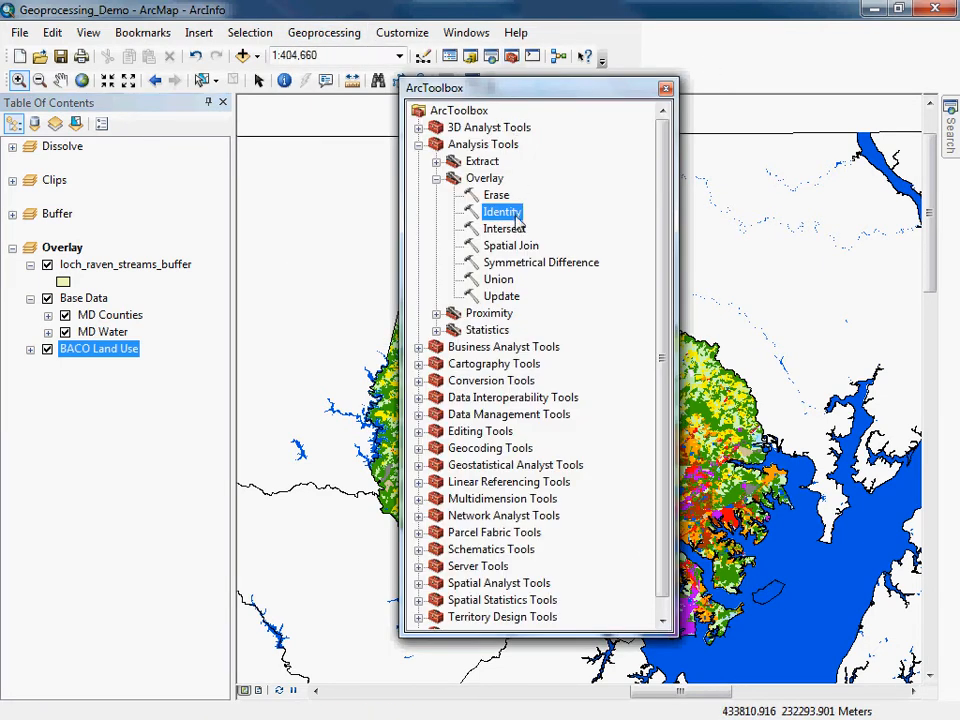
left_click(317, 40)
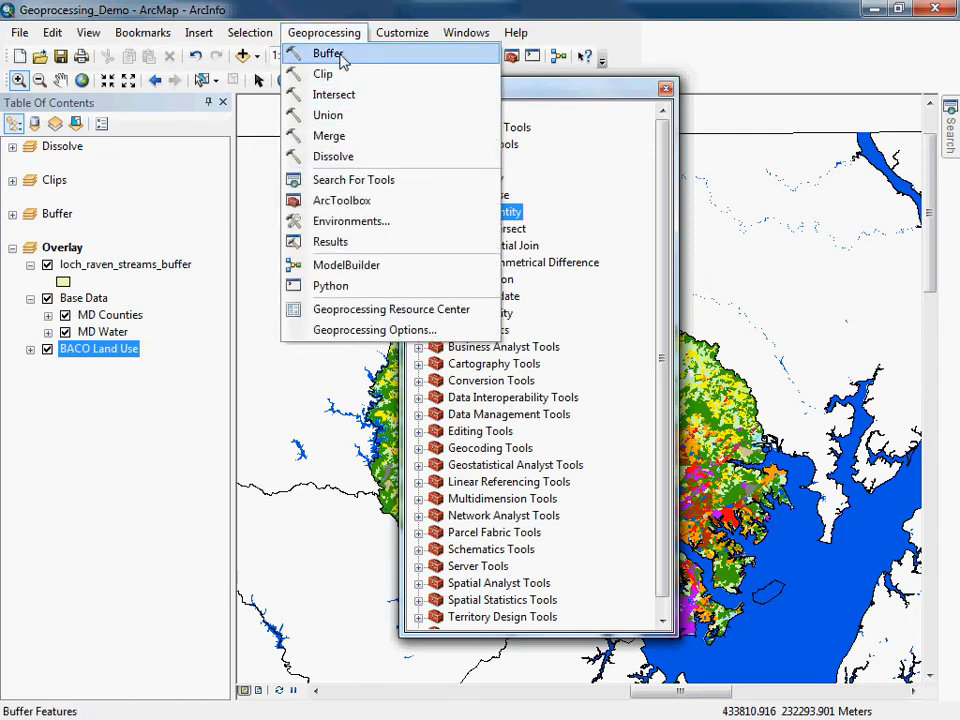
left_click(553, 94)
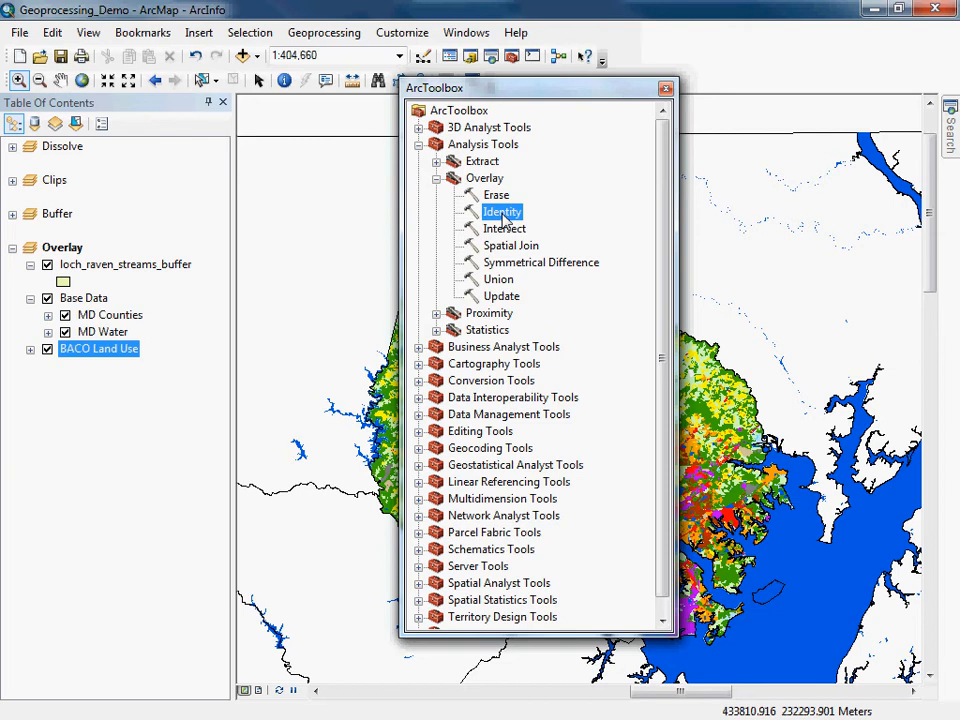
left_click(666, 89)
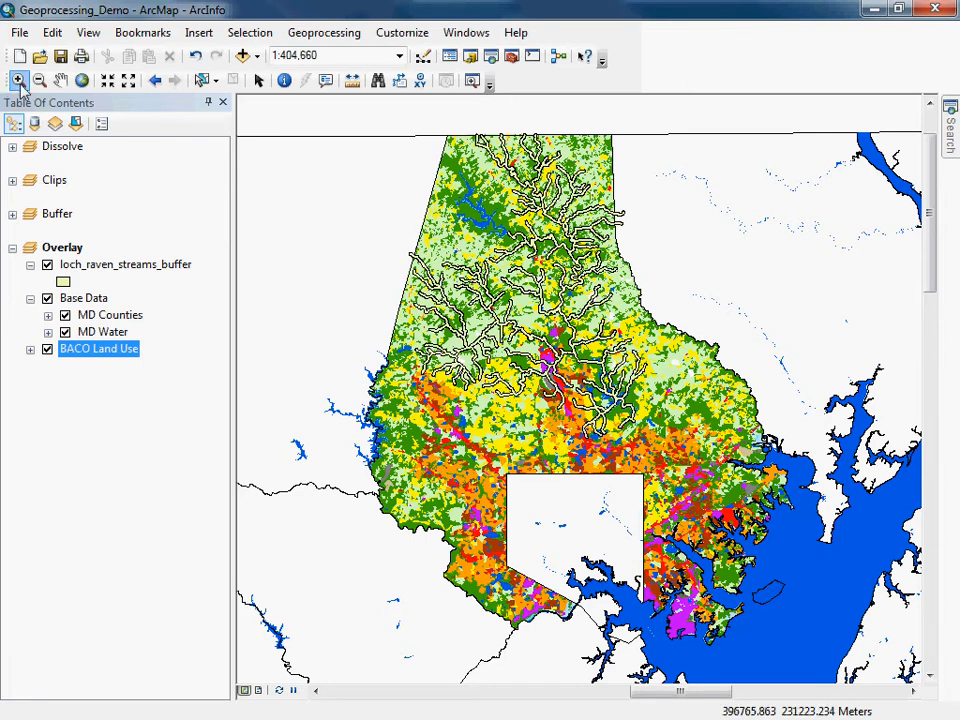
Zoom into the stream buffer area and identify a land-use polygon using only the BACO Land Use layer.
left_click_drag(415, 205, 605, 390)
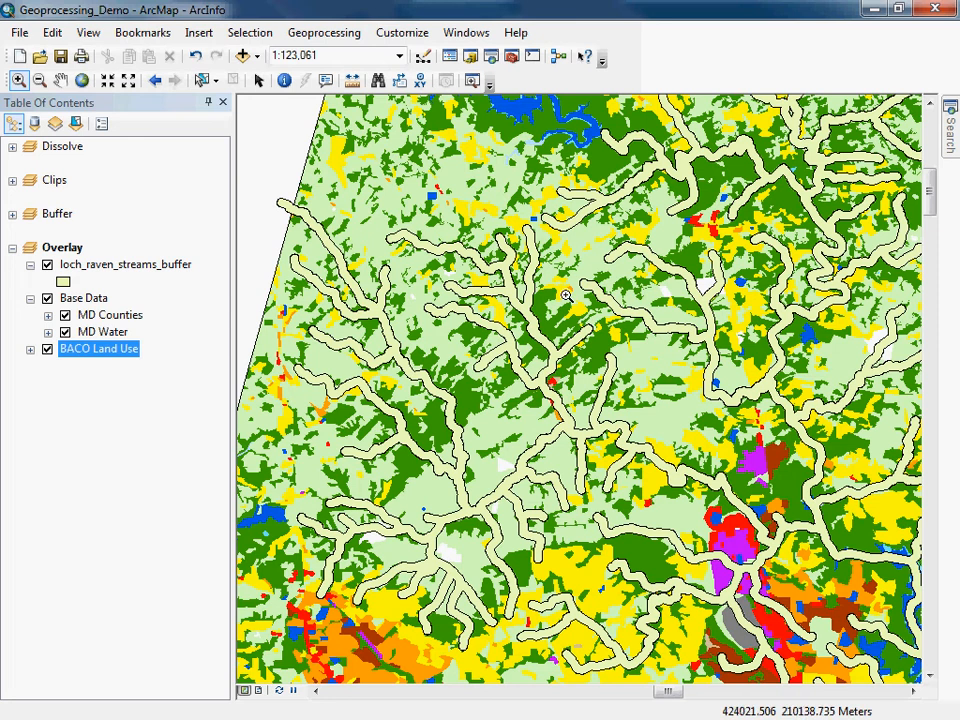
left_click(284, 81)
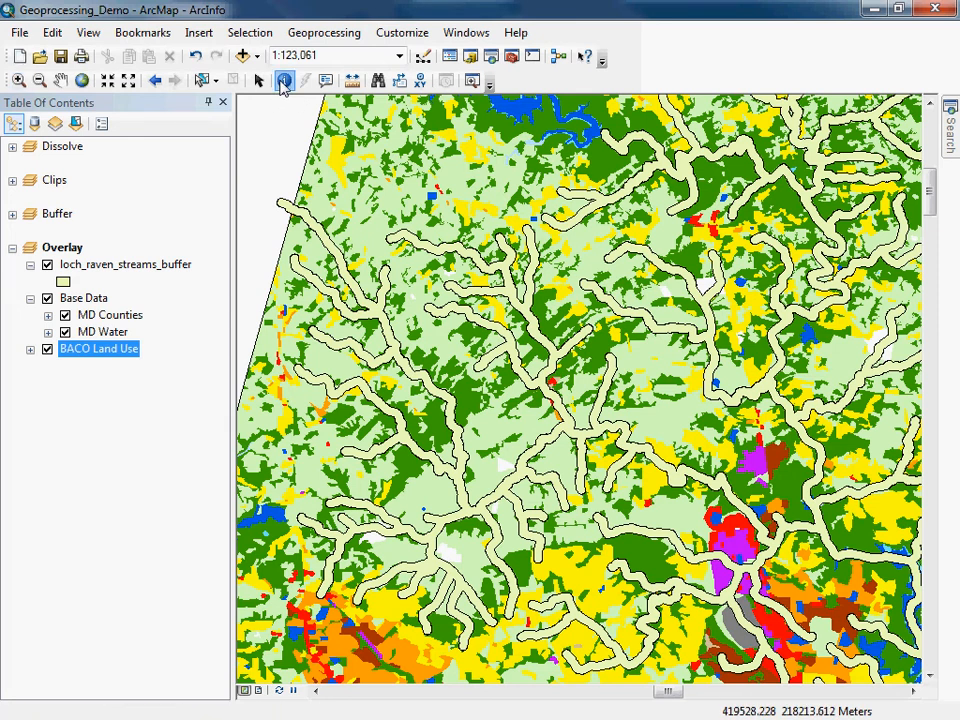
left_click(643, 350)
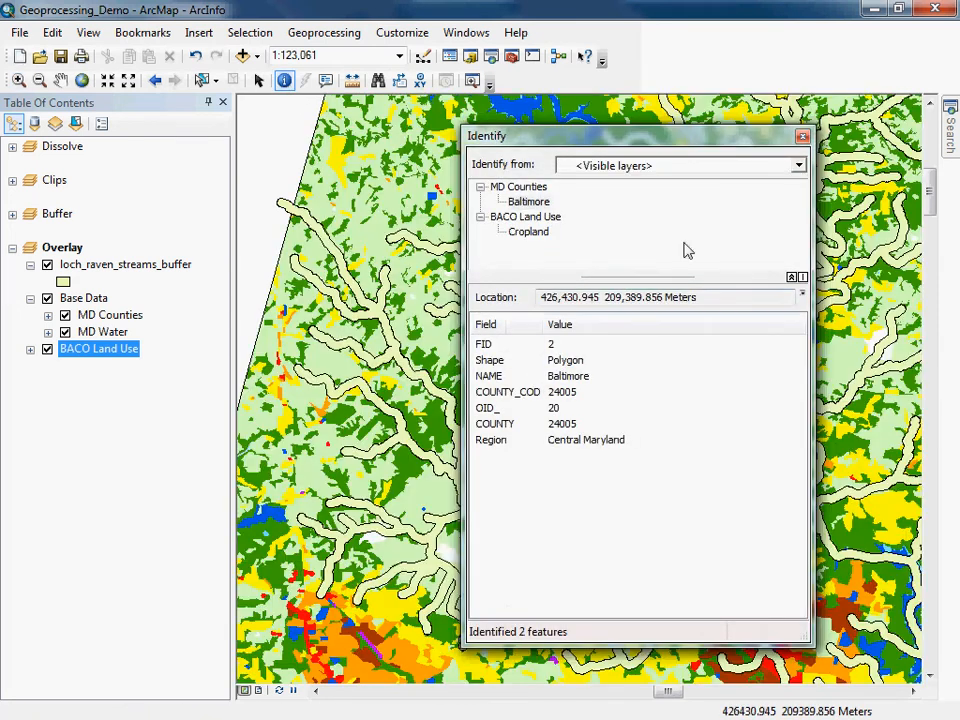
left_click(799, 166)
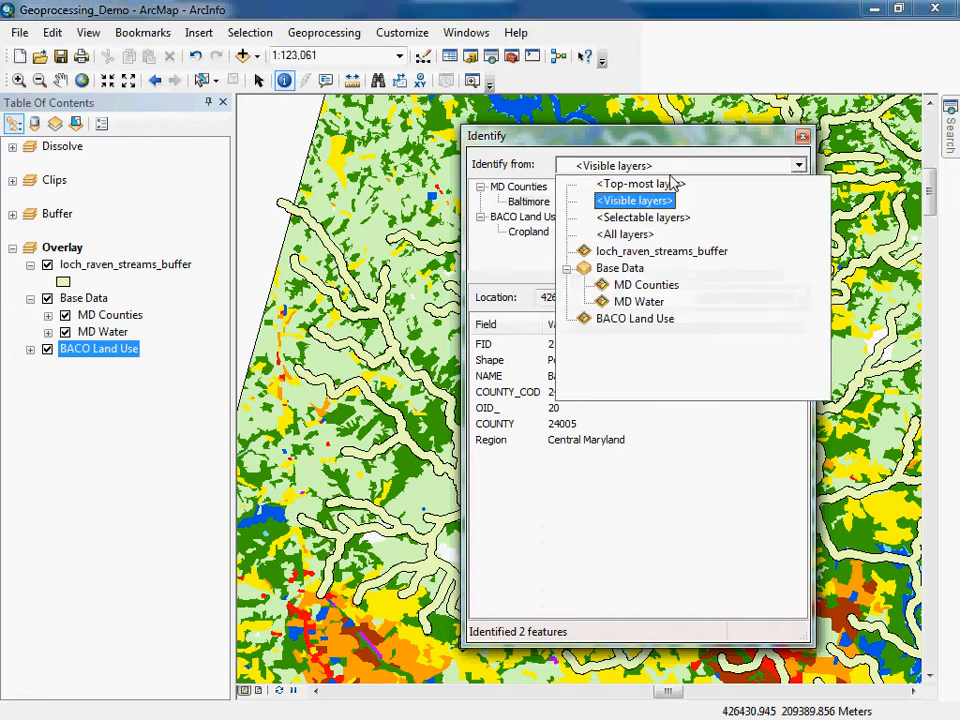
left_click(636, 318)
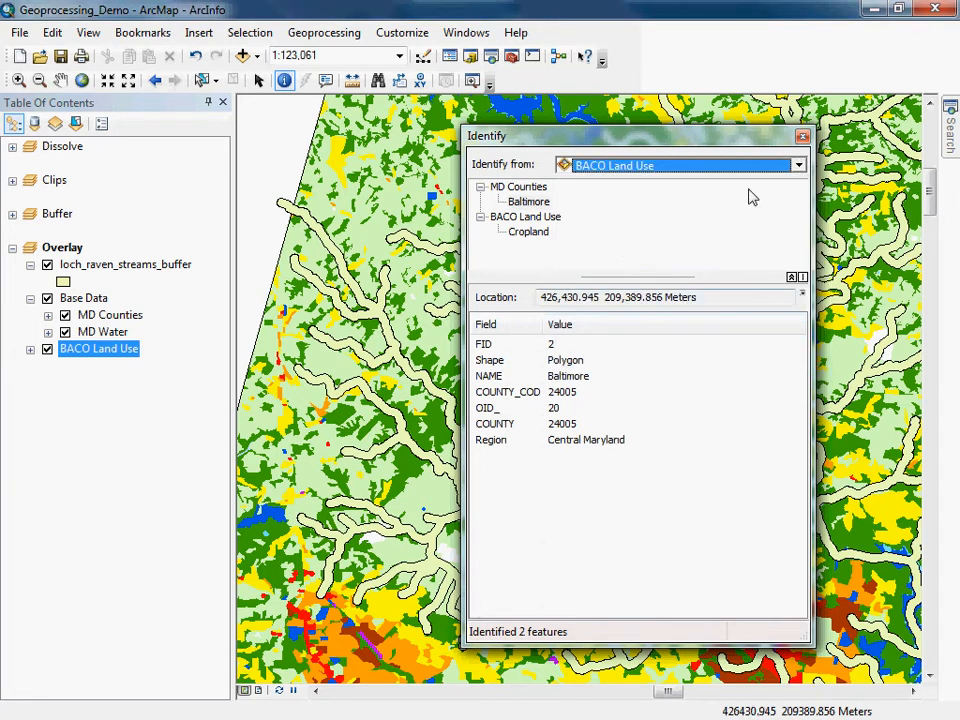
left_click_drag(711, 141, 791, 128)
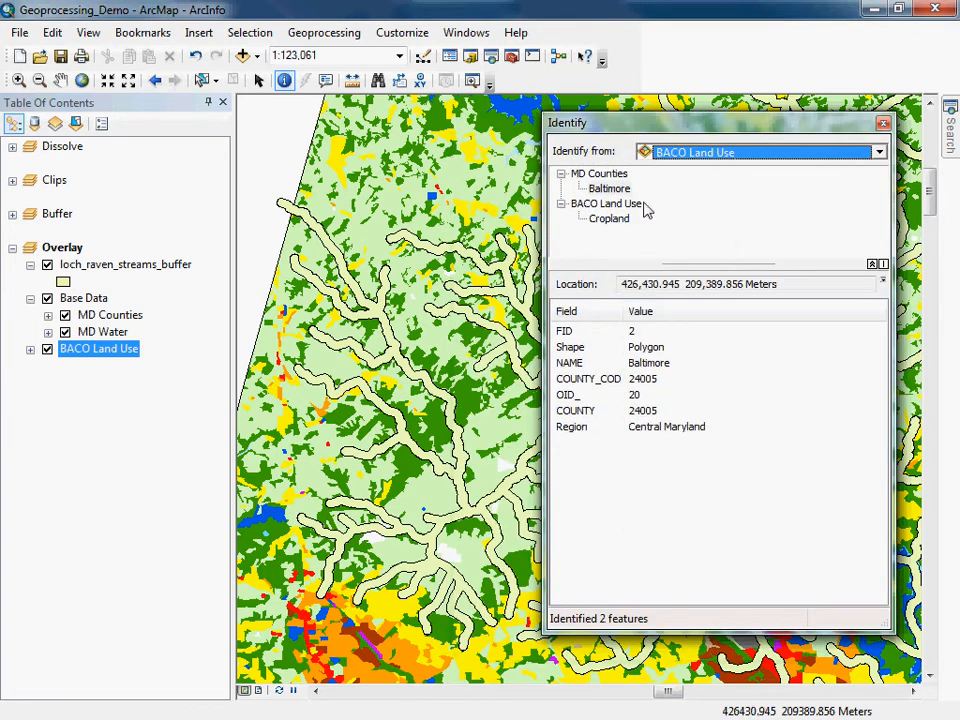
left_click(438, 339)
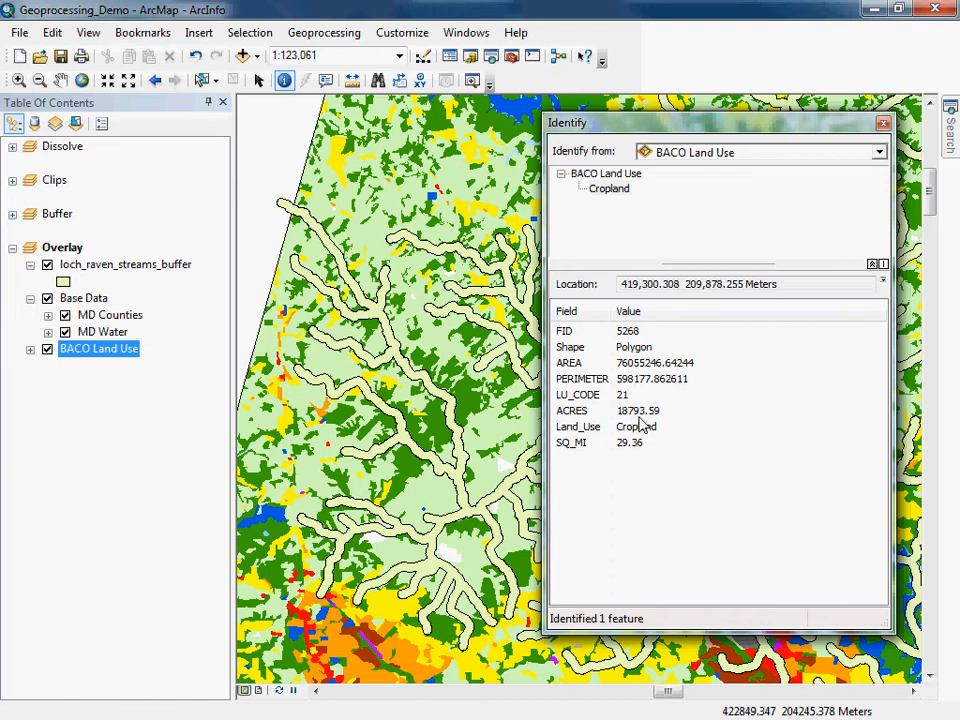
left_click(882, 122)
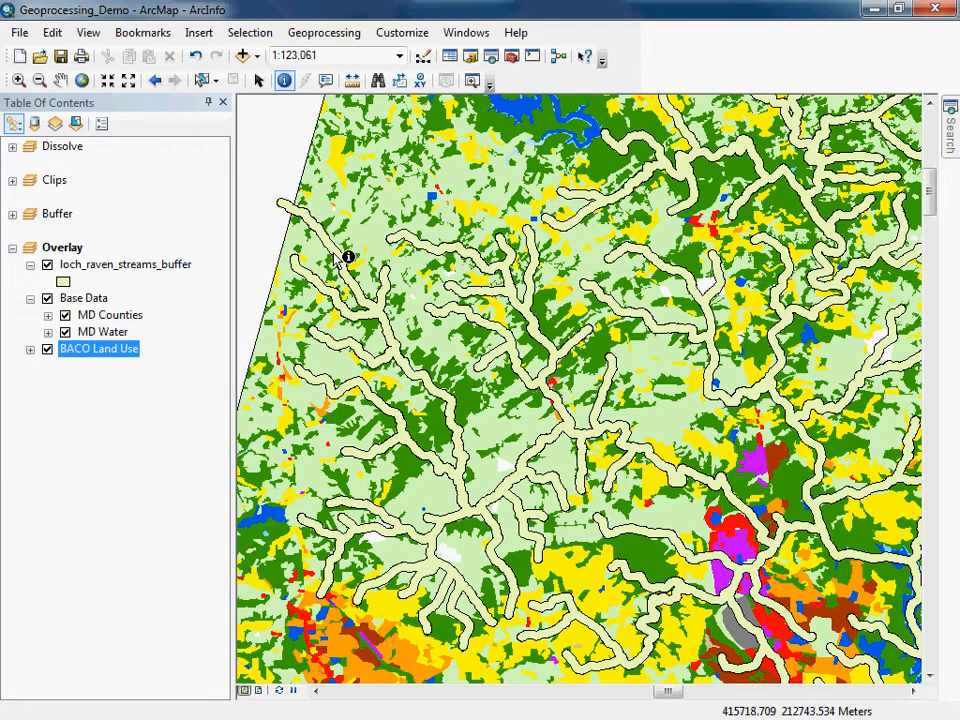
Open the Intersect tool and add loch_raven_streams_buffer and BACO Land Use as input features.
right_click(87, 355)
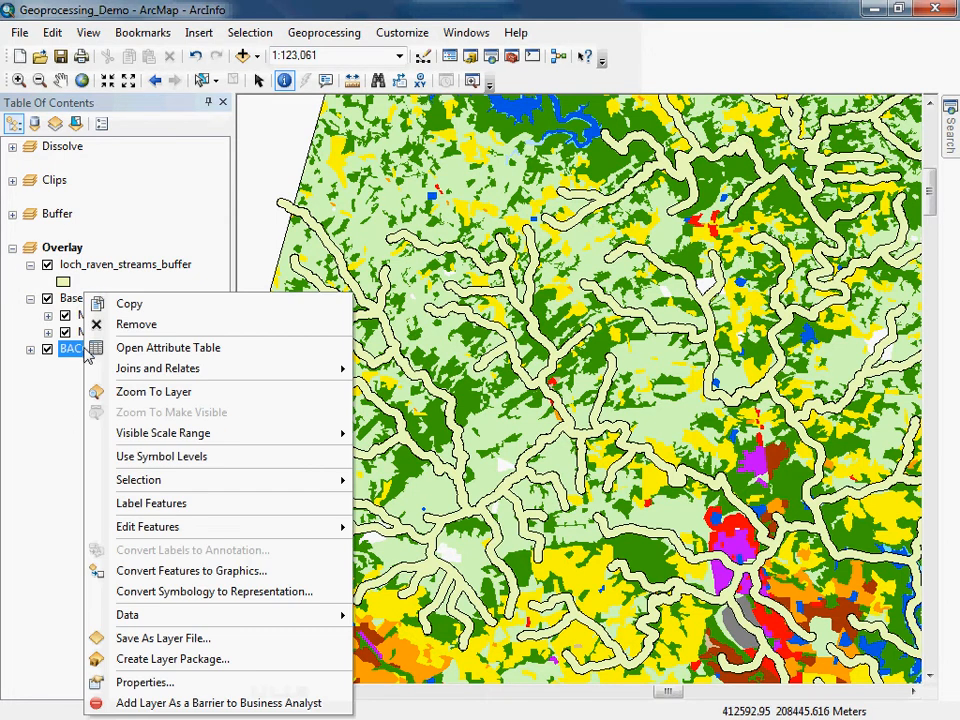
left_click(137, 400)
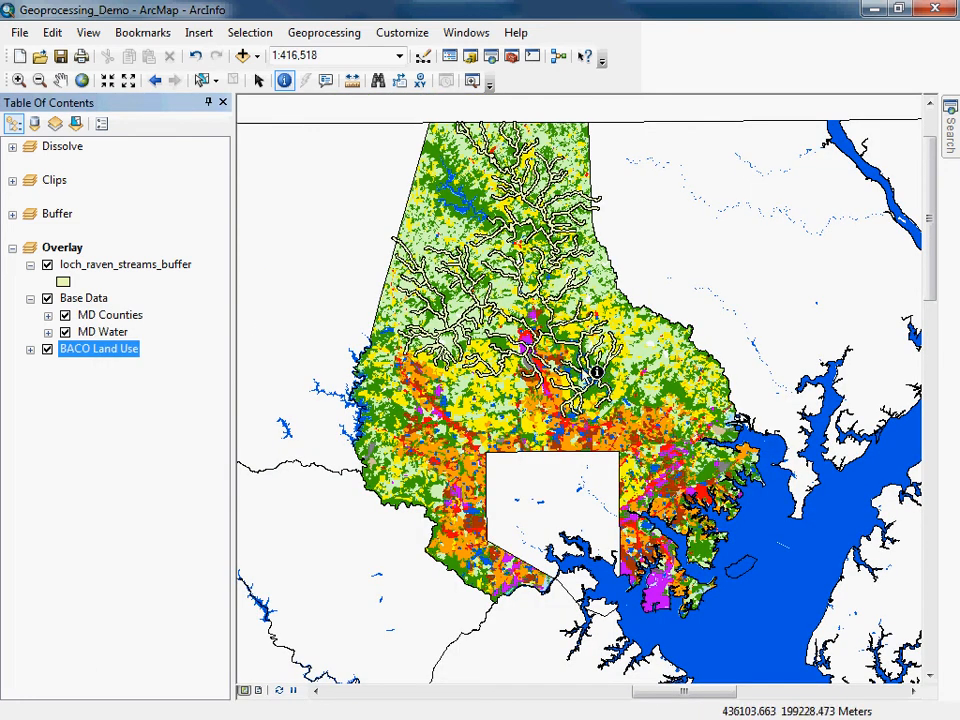
left_click(92, 266)
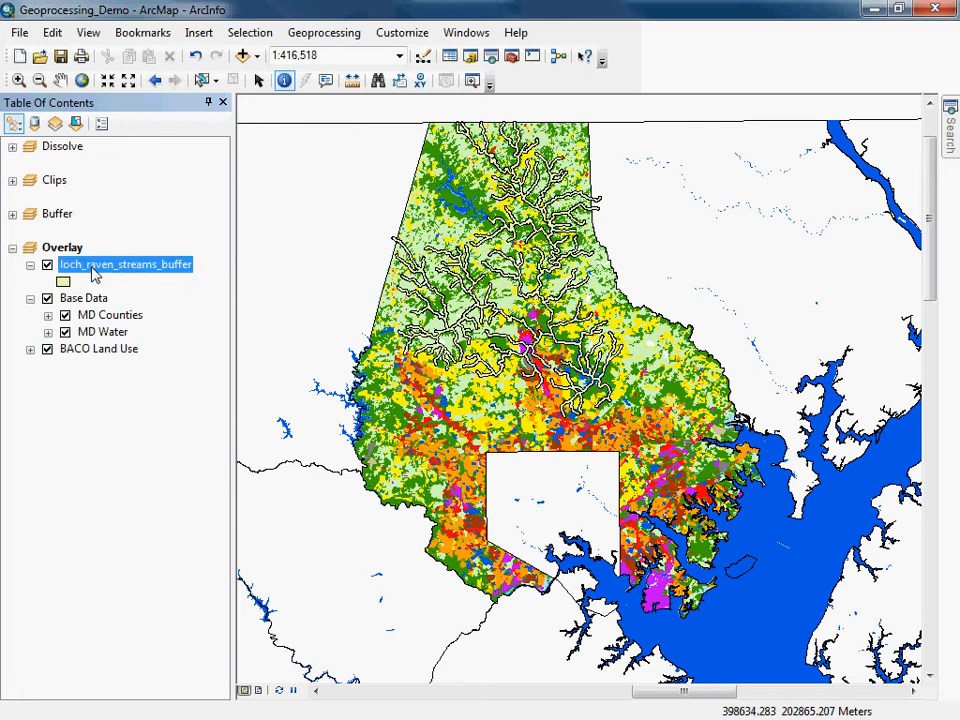
left_click(323, 32)
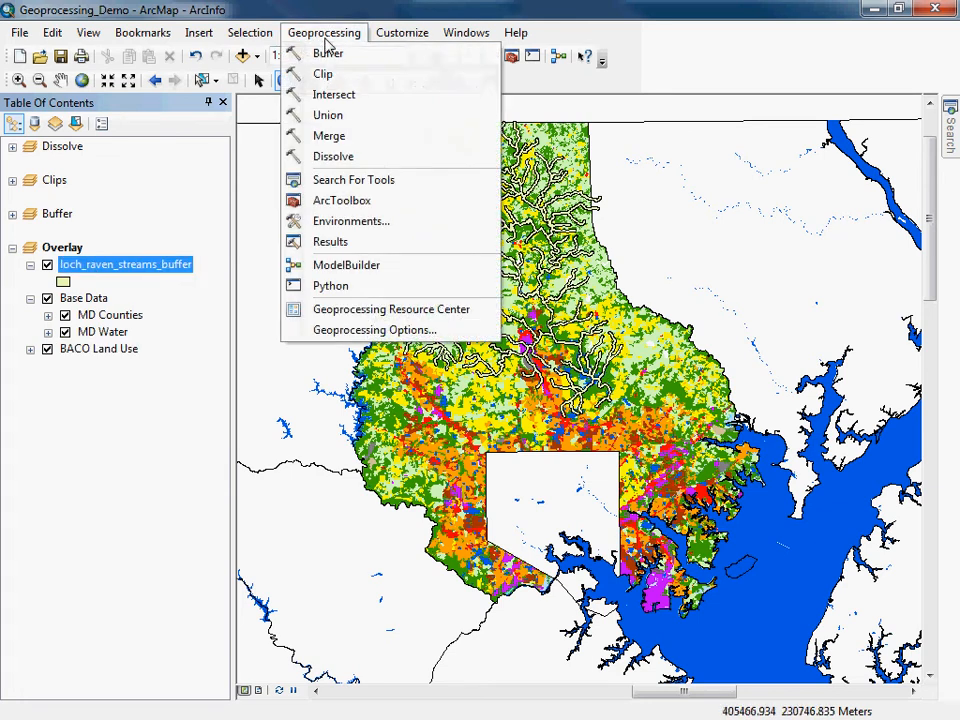
left_click(334, 95)
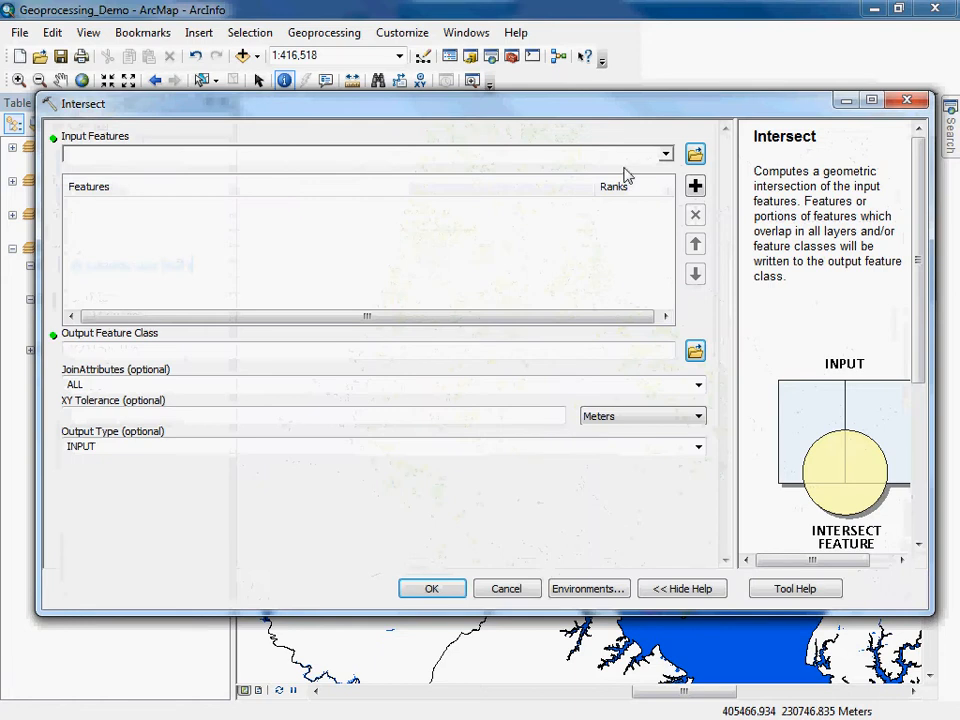
left_click(665, 155)
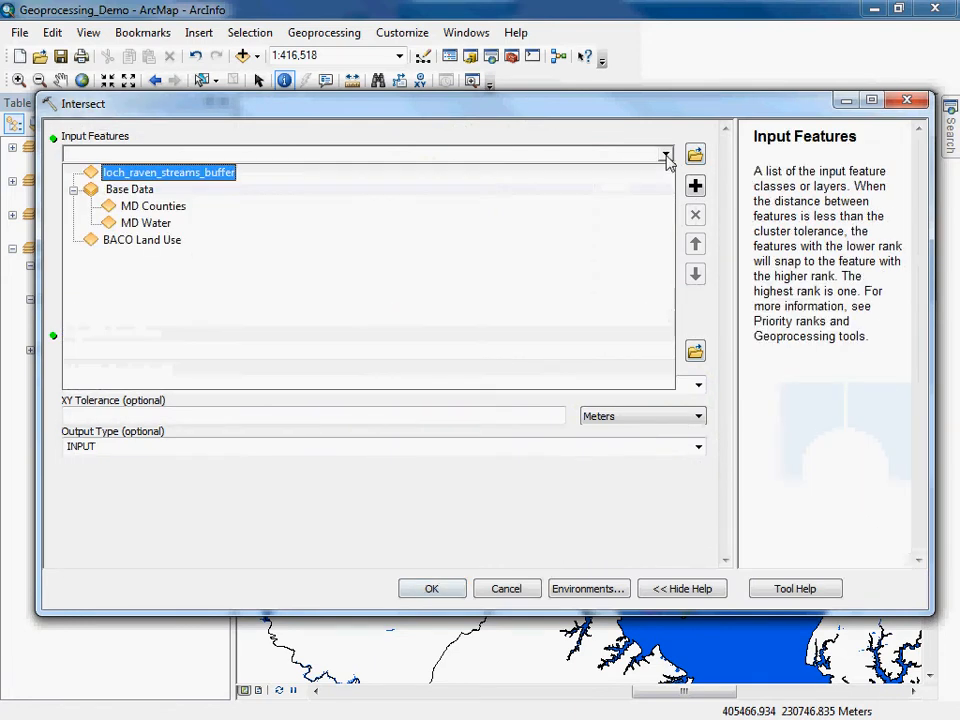
left_click(200, 175)
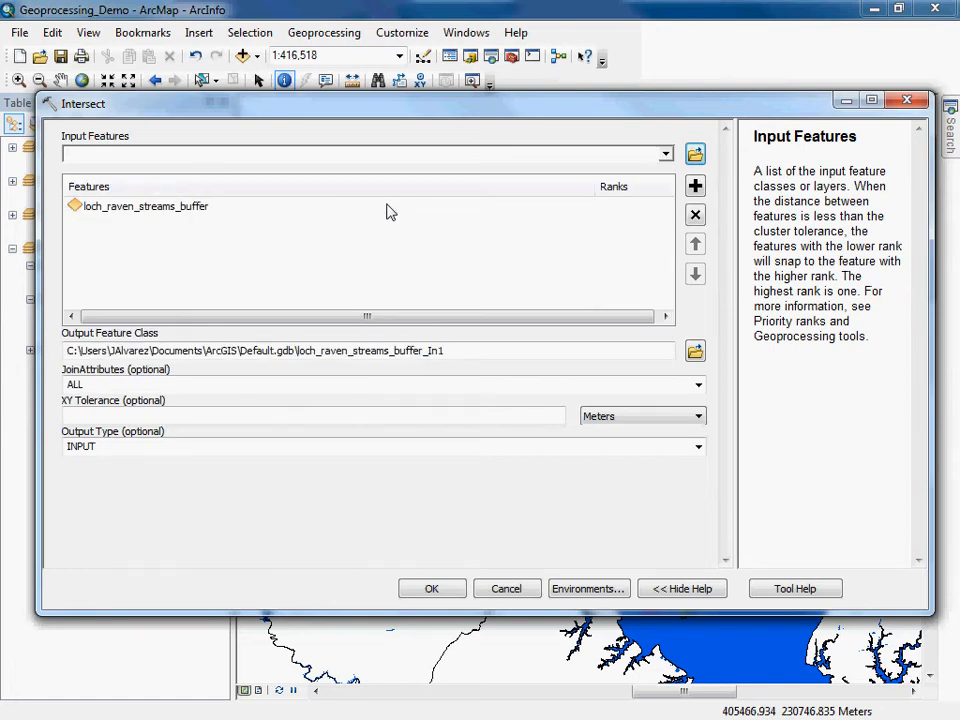
left_click(665, 155)
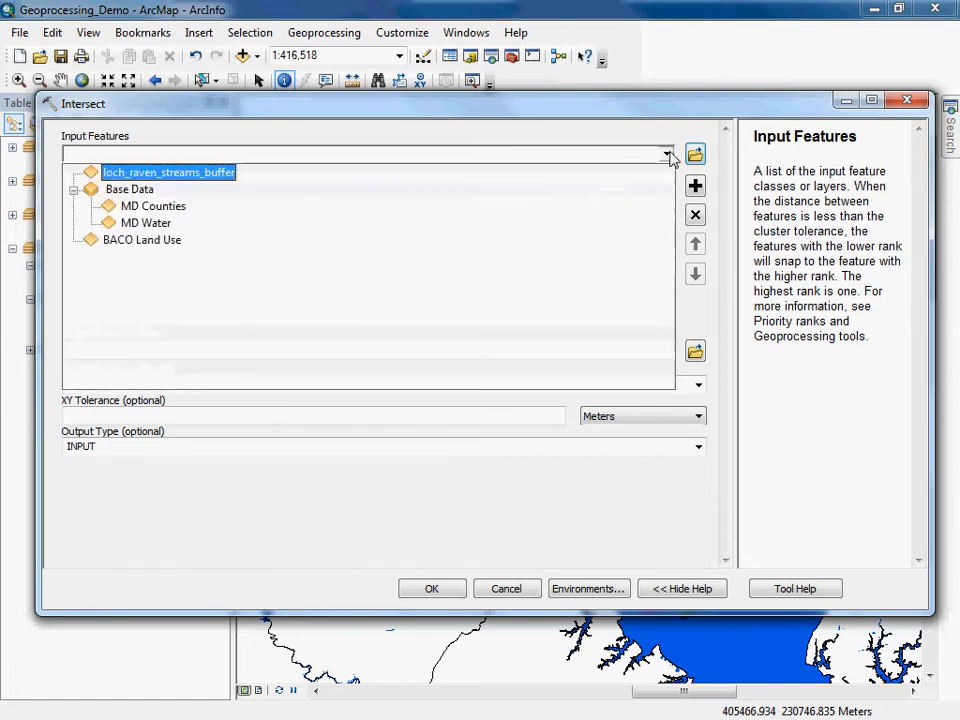
left_click(107, 242)
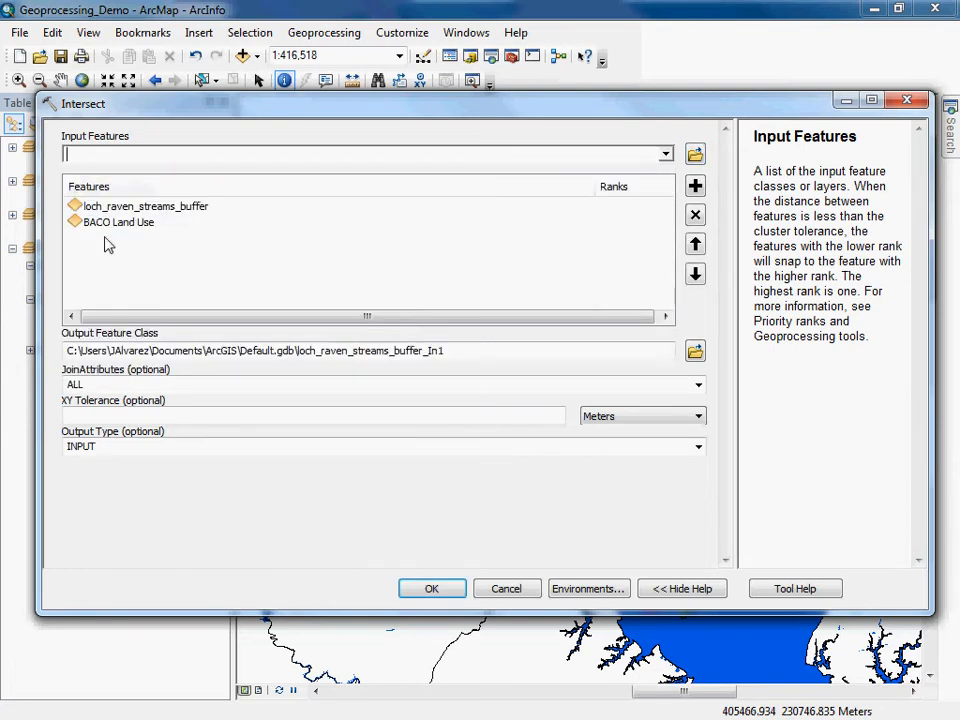
Set the output feature class to loch_raven_streams_500_intersect.shp in the output folder.
left_click(695, 354)
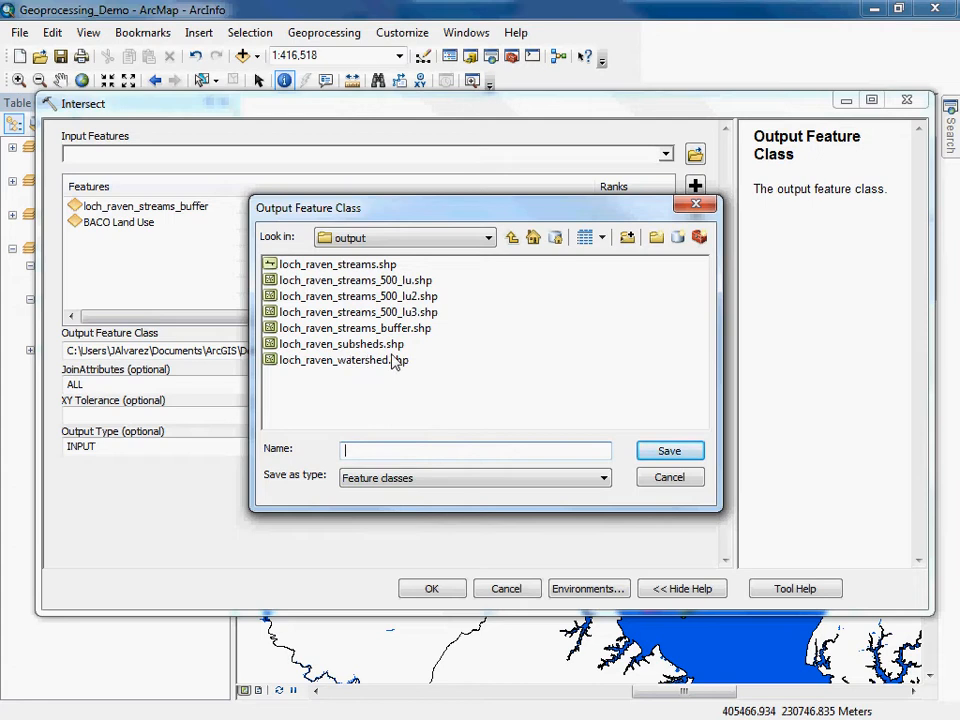
left_click(424, 313)
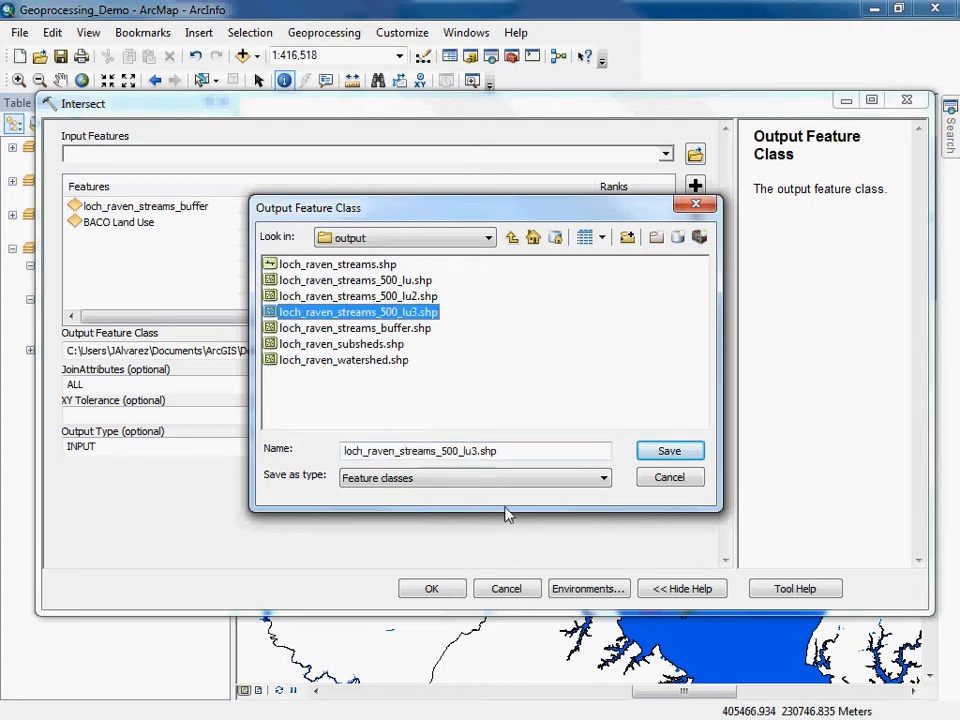
left_click(479, 451)
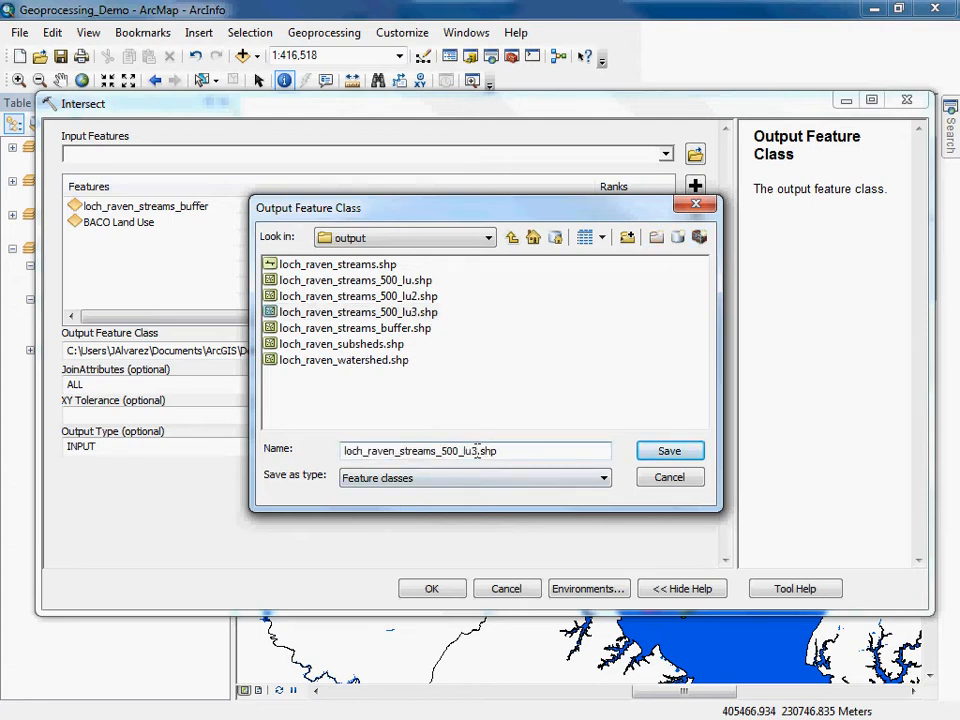
key("BackSpace")
key("BackSpace")
key("BackSpace")
type("intersect")
left_click(670, 451)
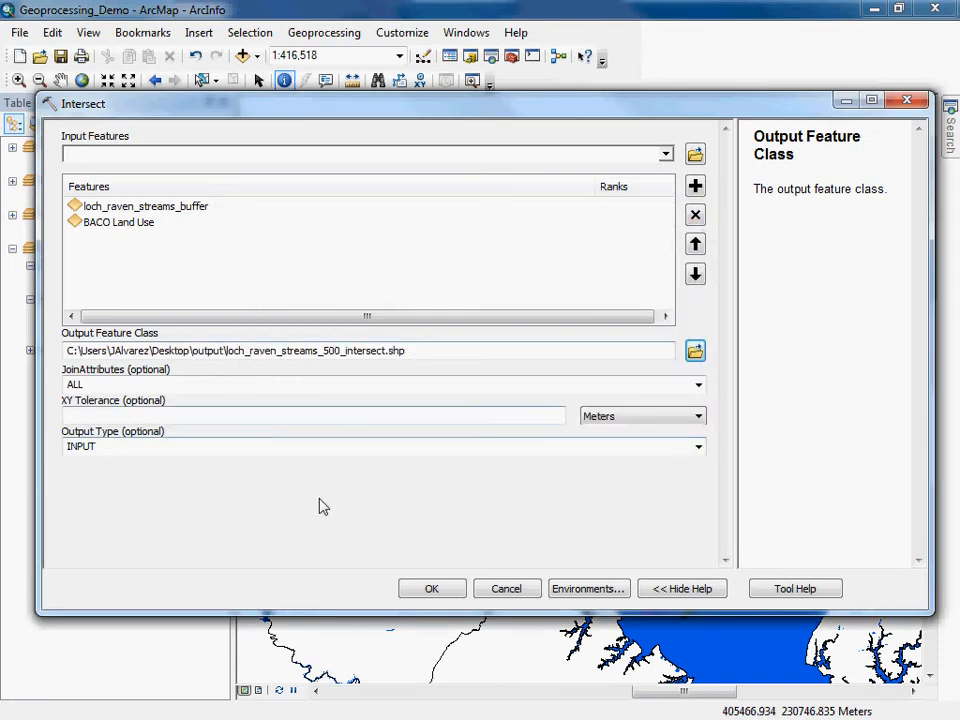
Run the Intersect with the INPUT output type and hide the loch_raven_streams_buffer layer.
left_click(698, 447)
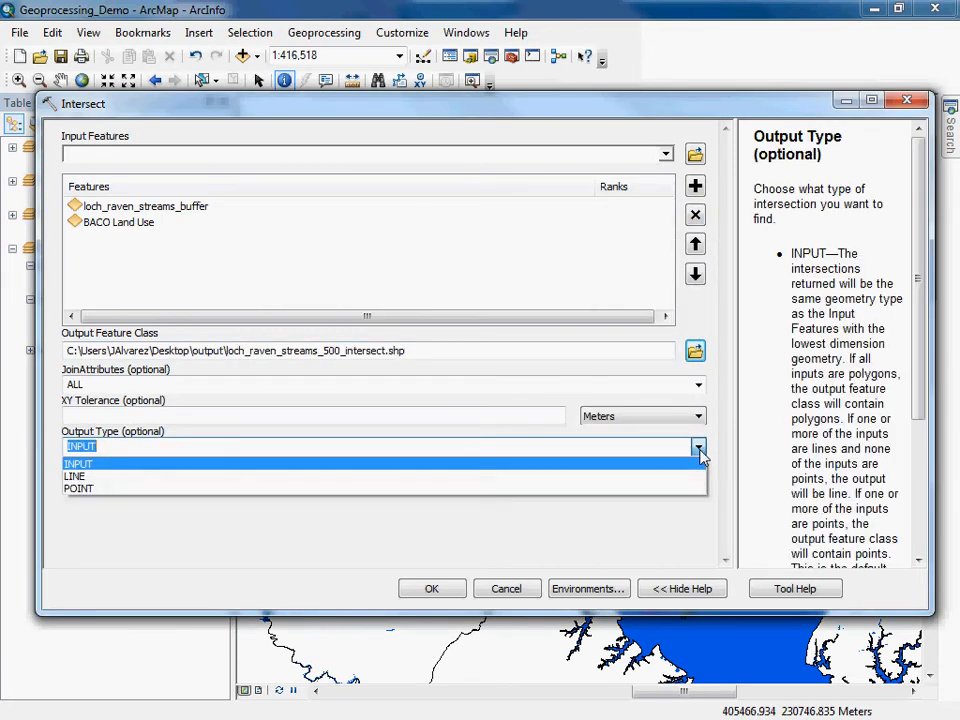
left_click(716, 488)
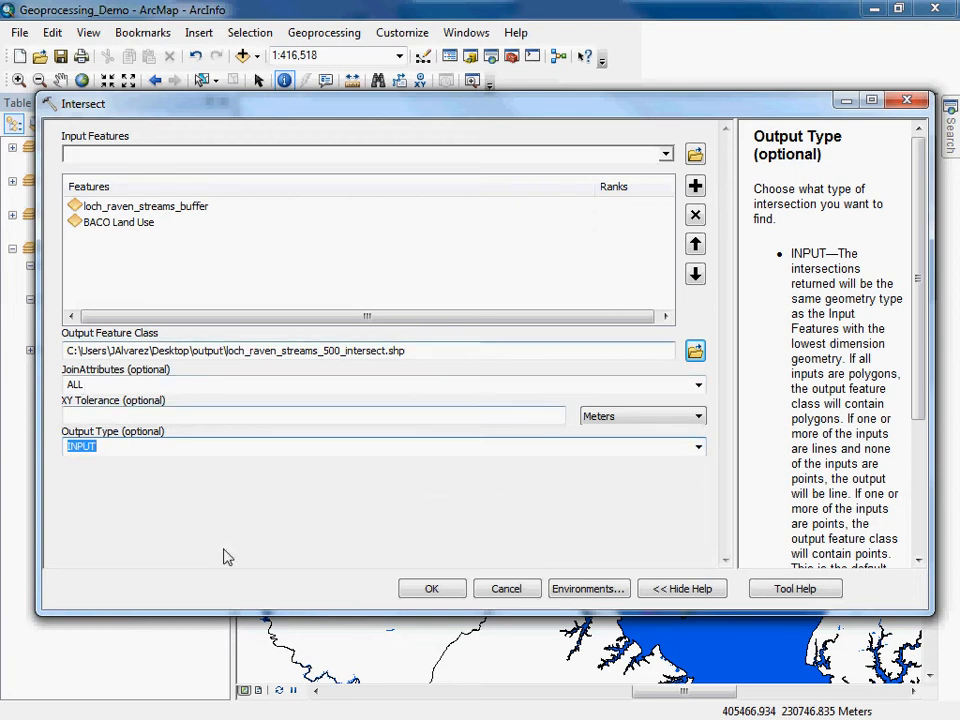
left_click(455, 592)
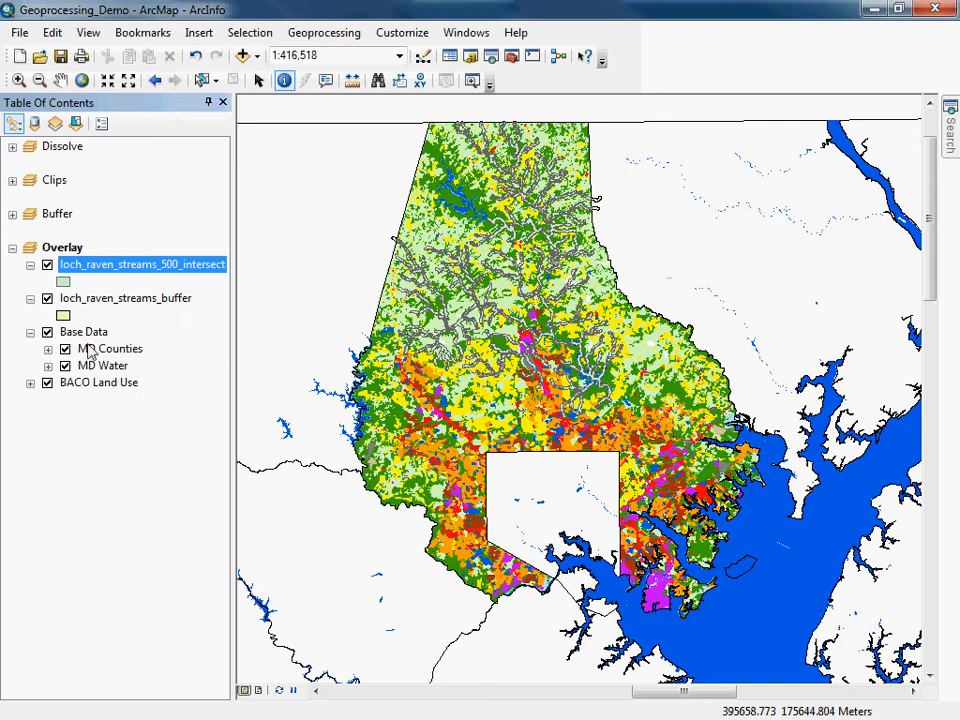
left_click(47, 299)
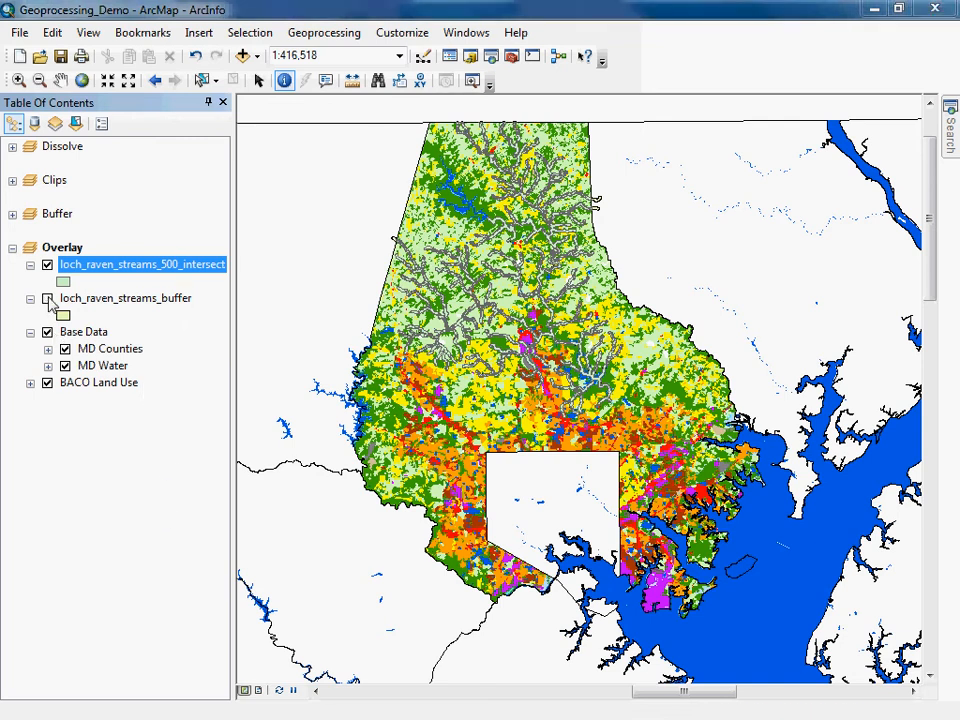
Zoom into a section of the stream buffer intersect output, showing the BACO Land Use layer beneath it.
left_click(47, 383)
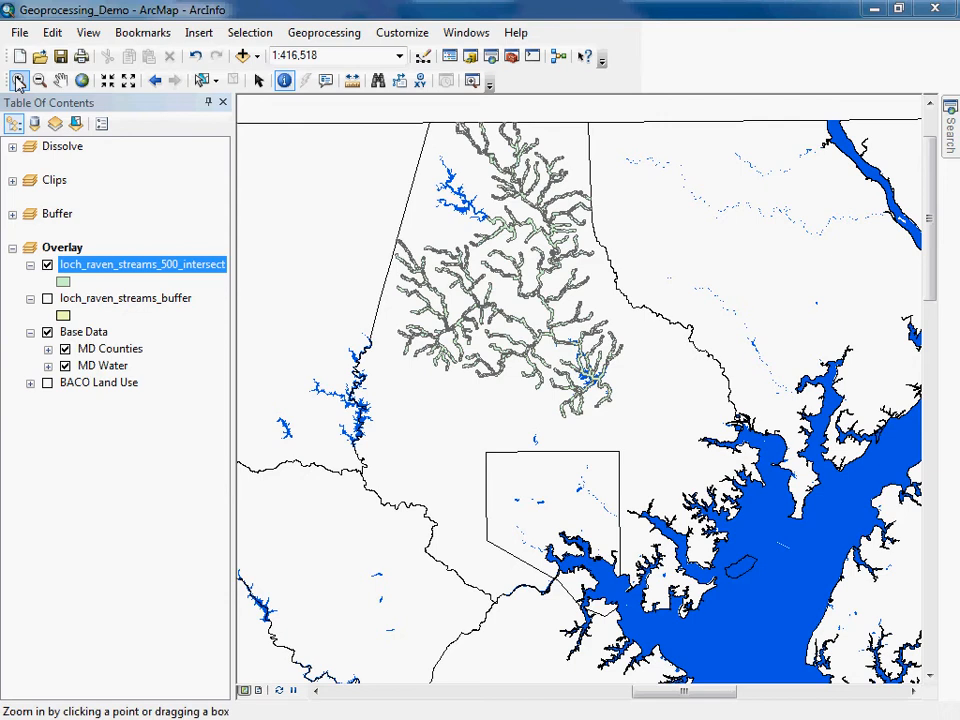
left_click(18, 81)
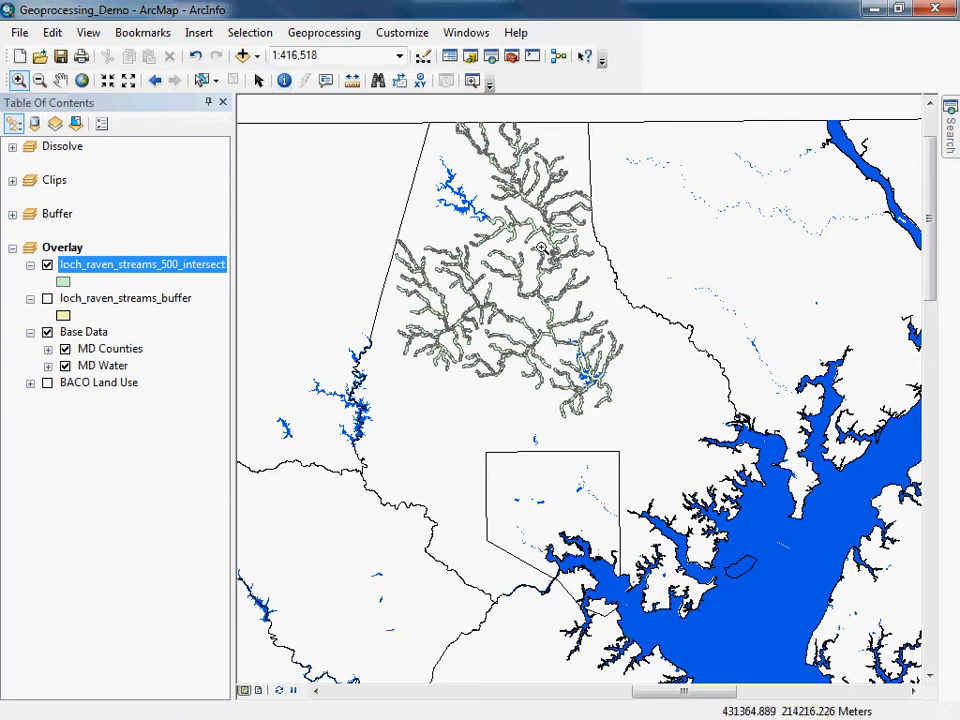
left_click_drag(392, 249, 491, 302)
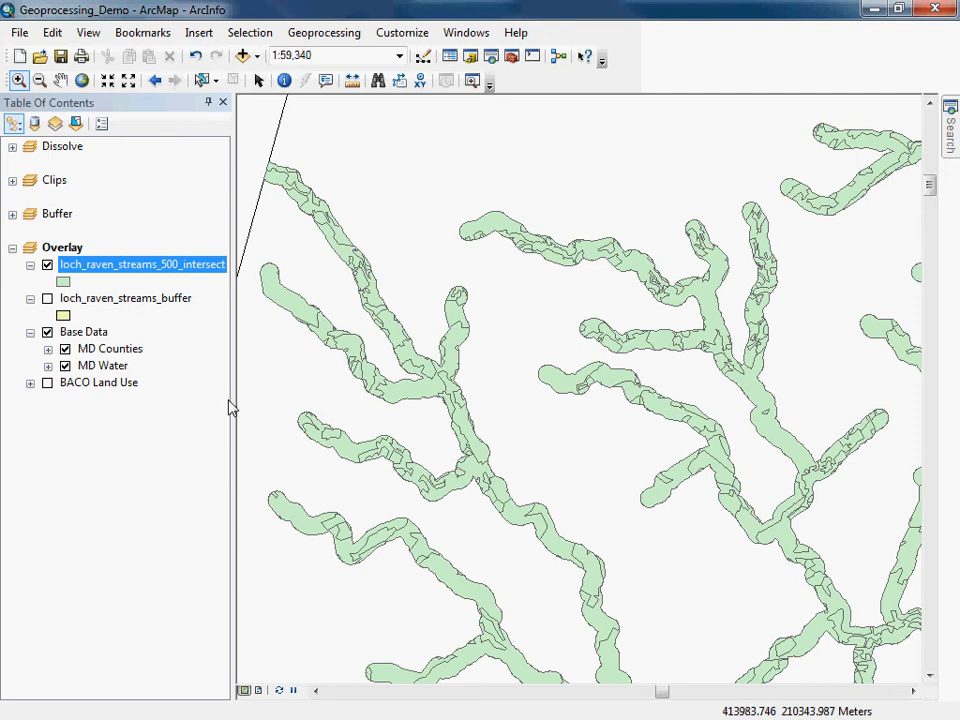
left_click(47, 383)
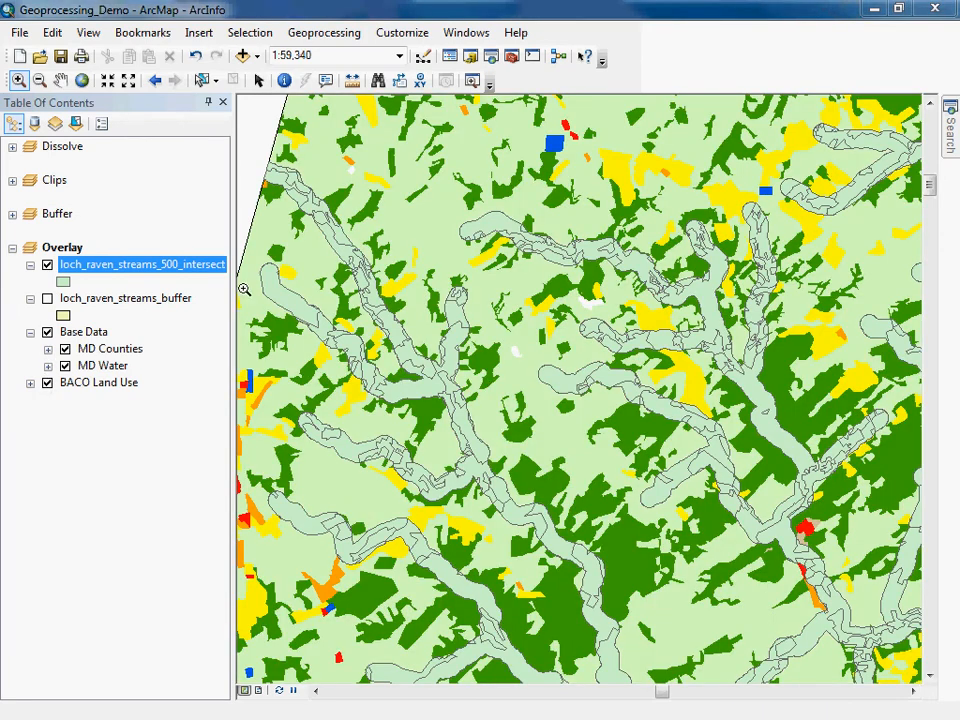
left_click(491, 399)
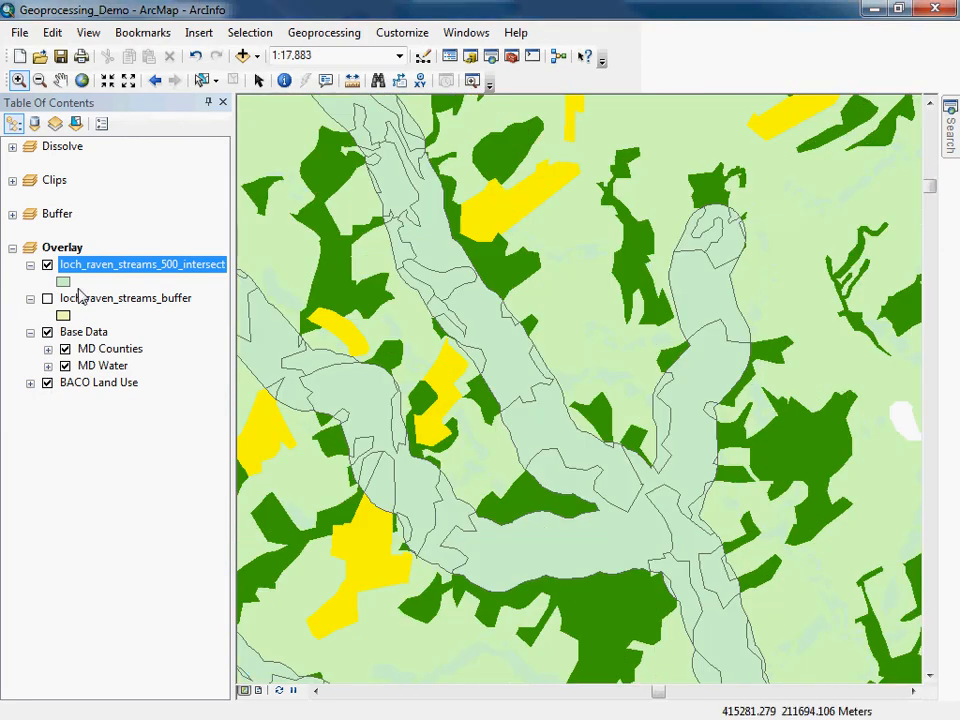
Toggle the intersect layer on and off to compare it with land use, and identify a land-use polygon.
left_click(47, 265)
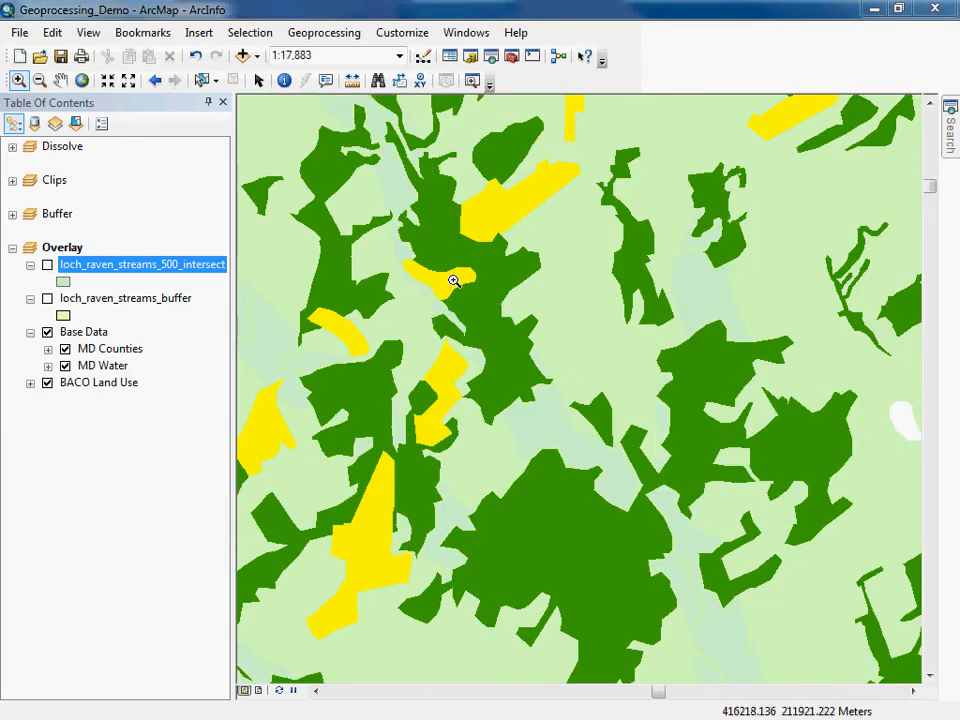
left_click(47, 265)
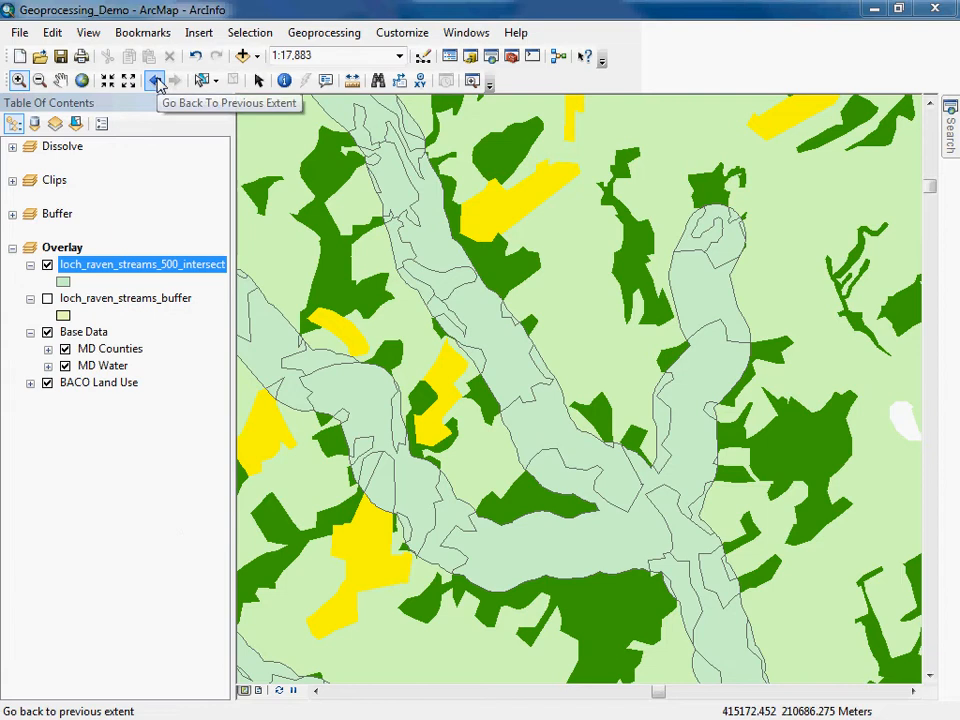
left_click(285, 80)
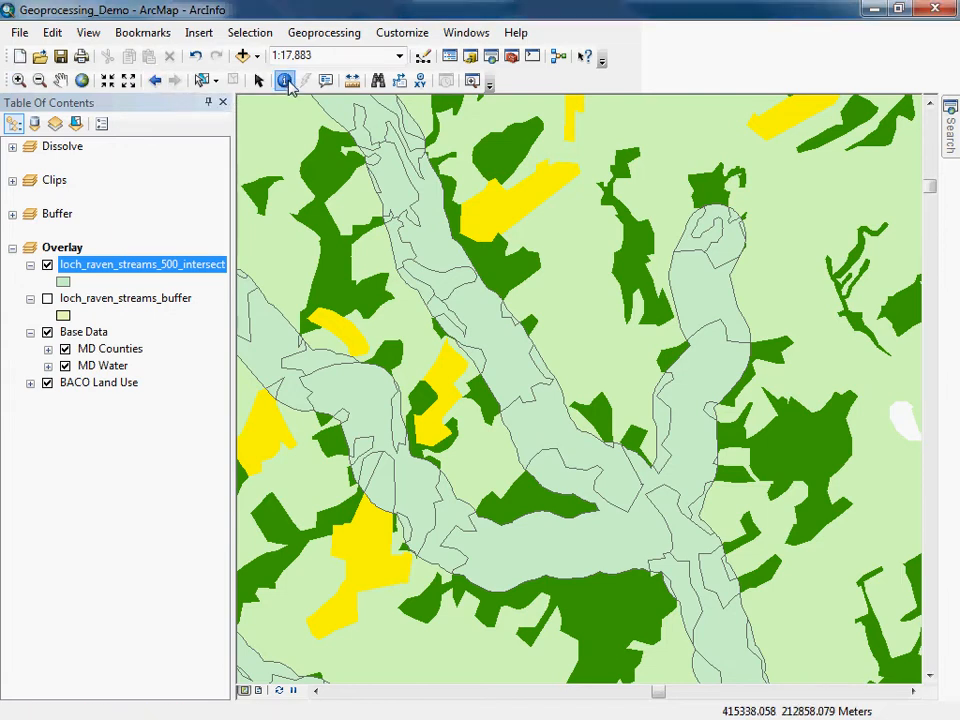
left_click(687, 133)
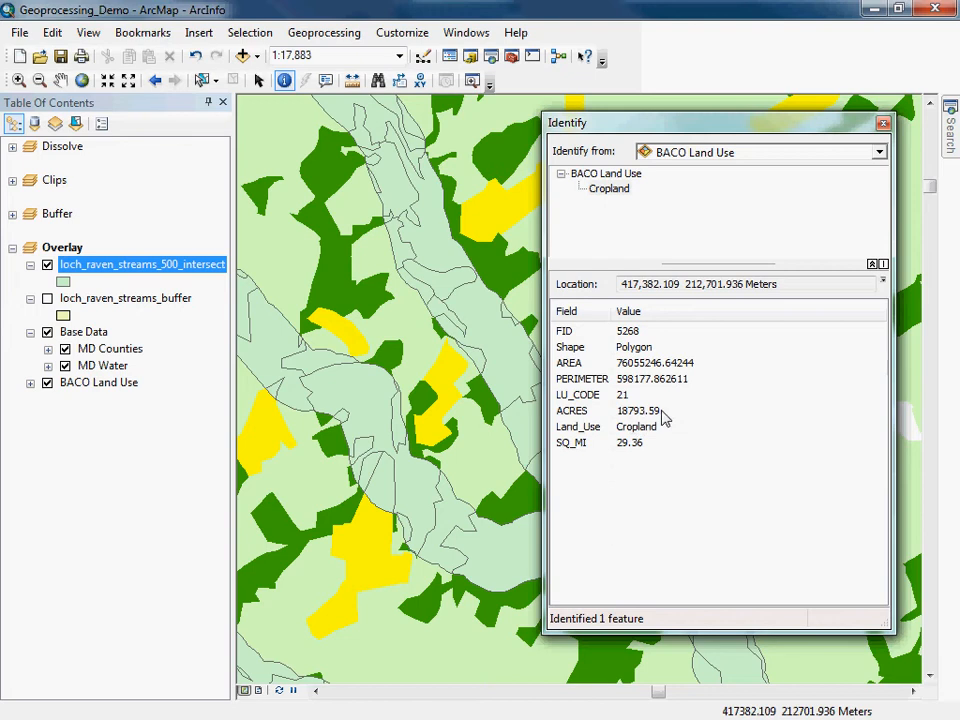
left_click(884, 125)
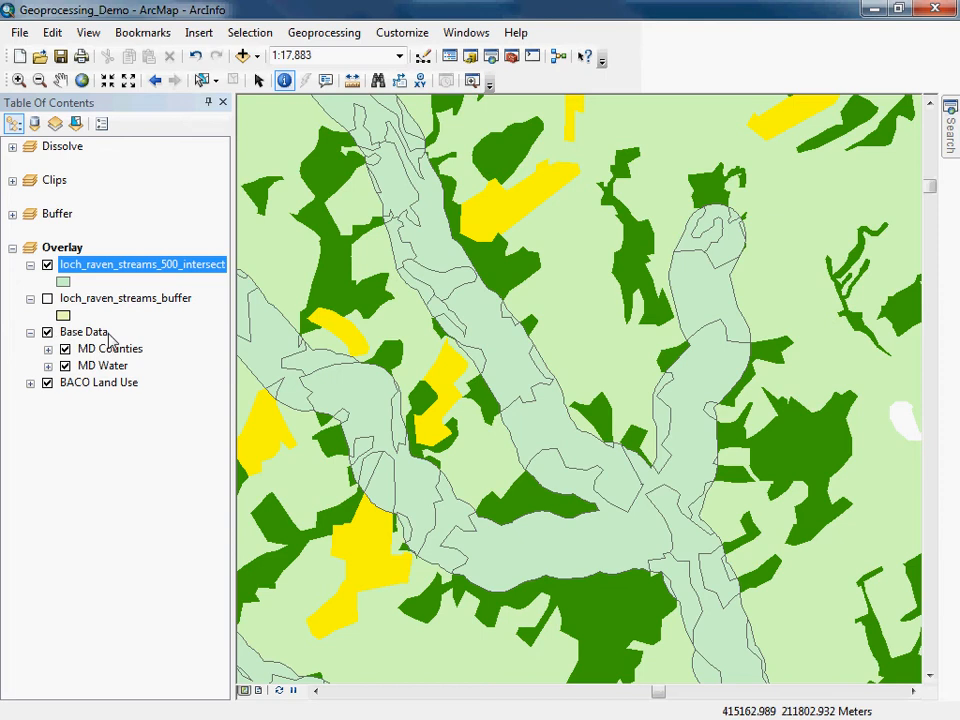
Compare the intersect layer against land use again, identify a polygon, and set Identify to use Visible layers.
left_click(47, 266)
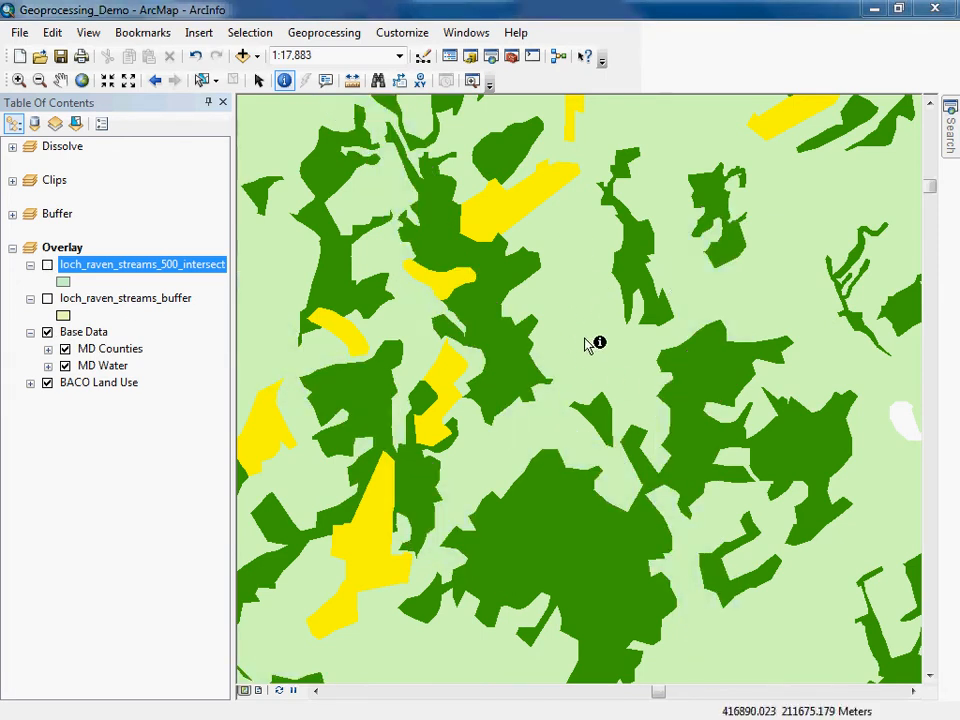
left_click(47, 265)
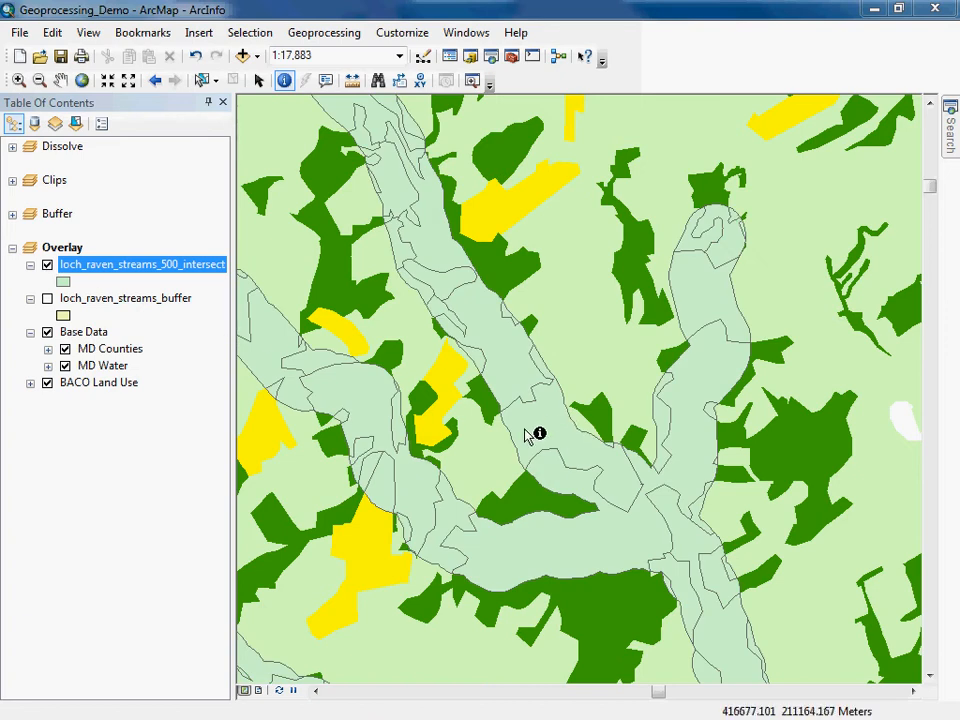
left_click(47, 266)
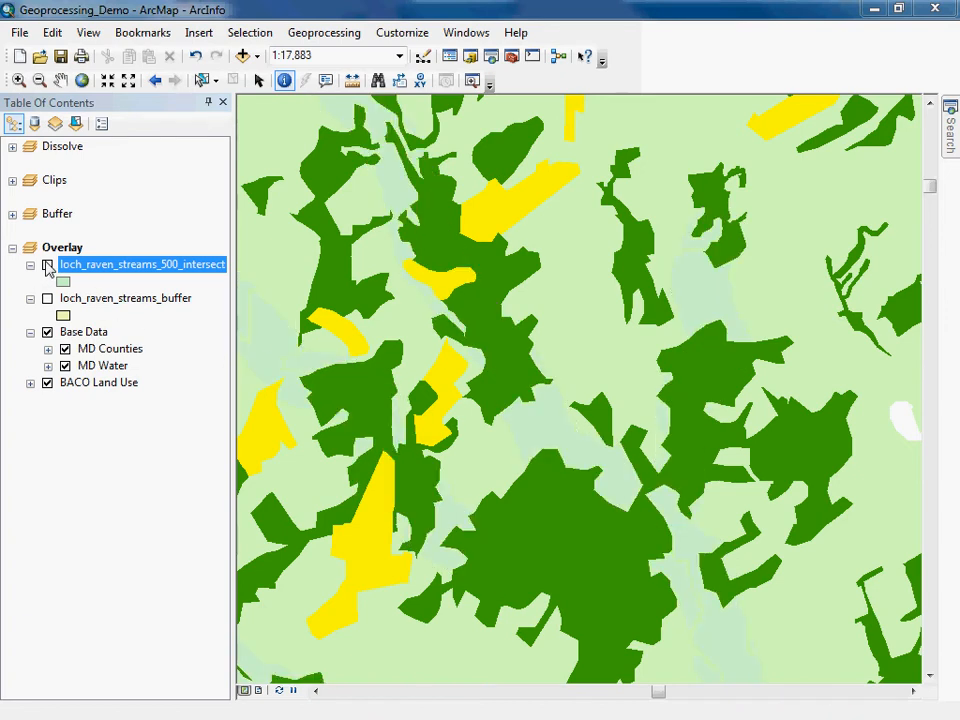
left_click(47, 265)
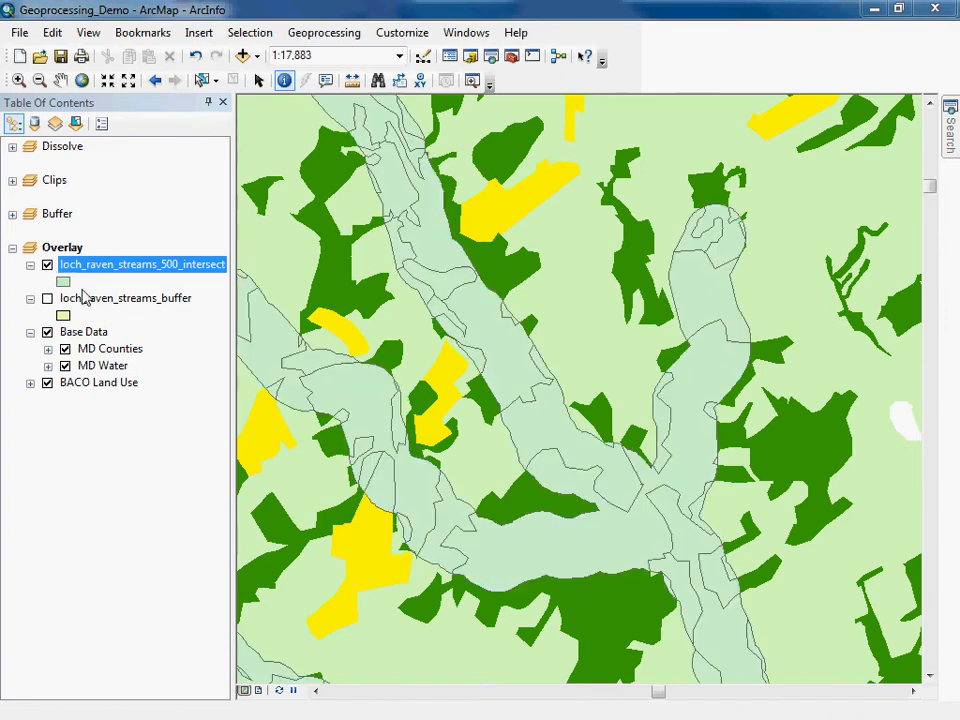
left_click(553, 425)
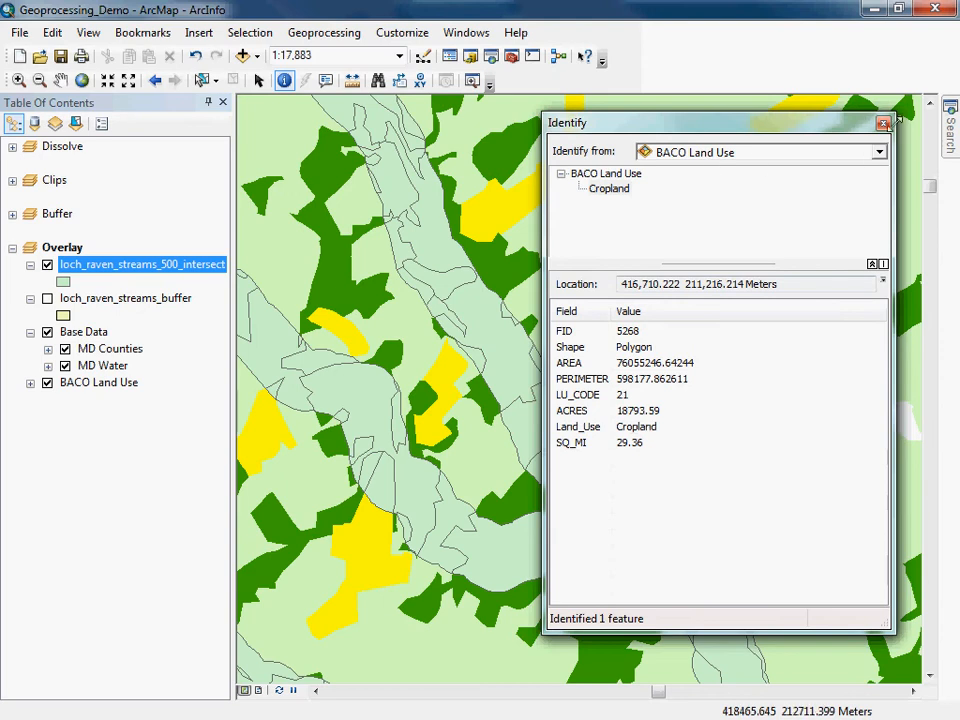
left_click(879, 152)
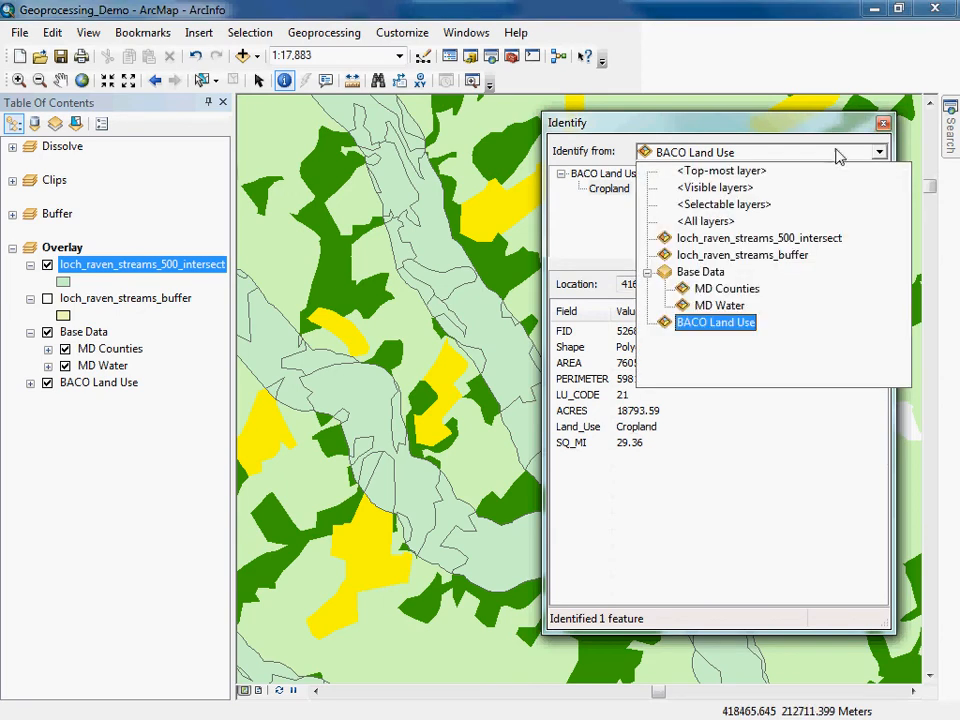
left_click(748, 188)
left_click(883, 122)
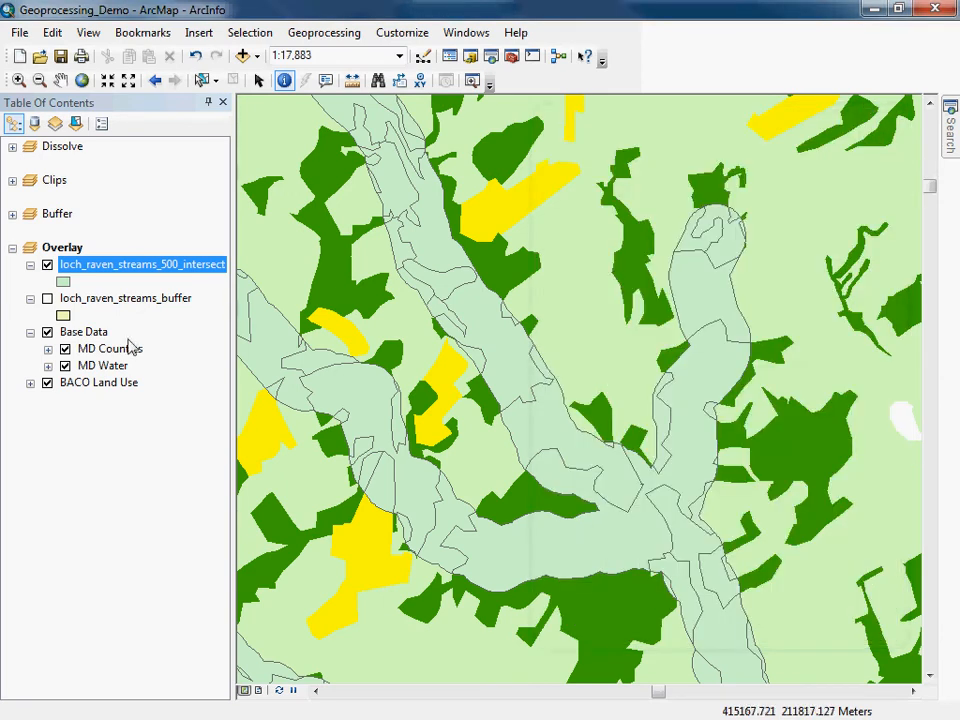
Hide BACO Land Use and identify a polygon inside the intersect output from the visible layers.
left_click(47, 384)
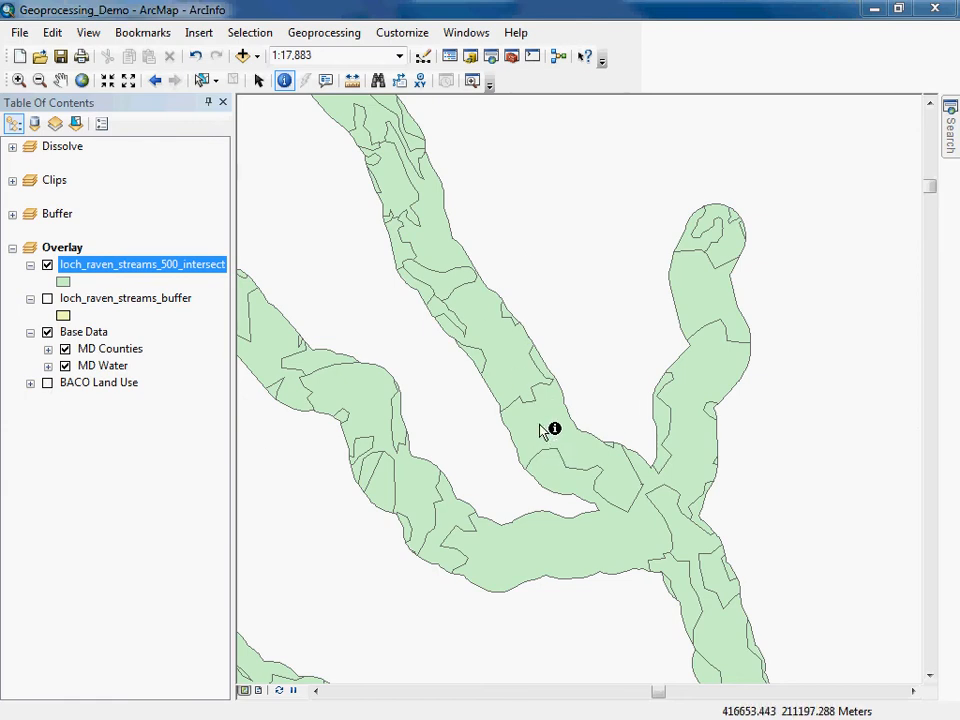
left_click(47, 384)
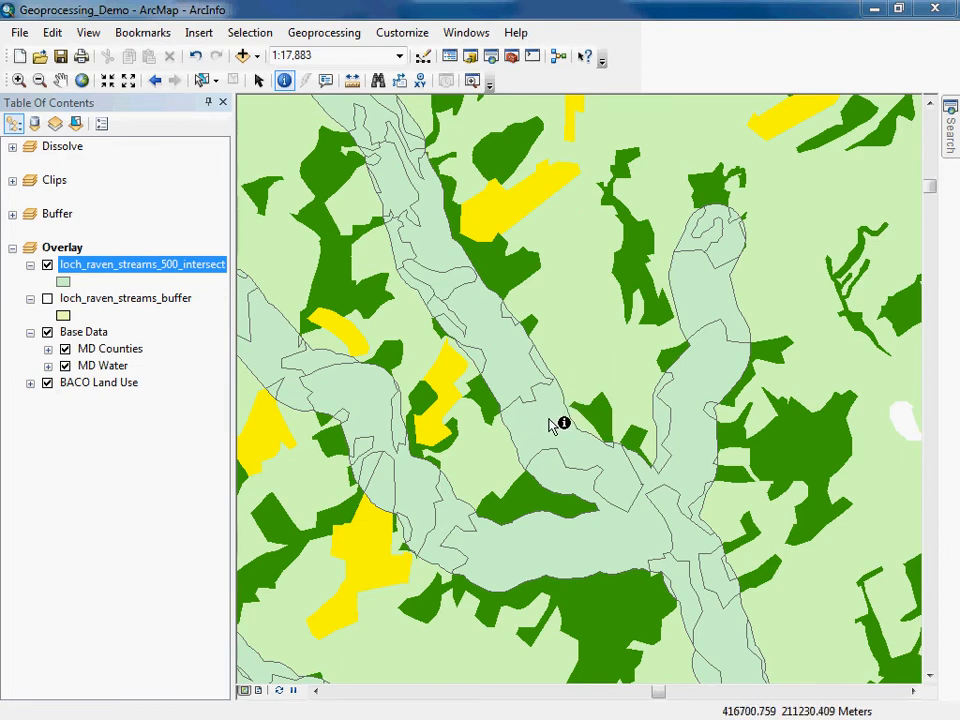
left_click(47, 384)
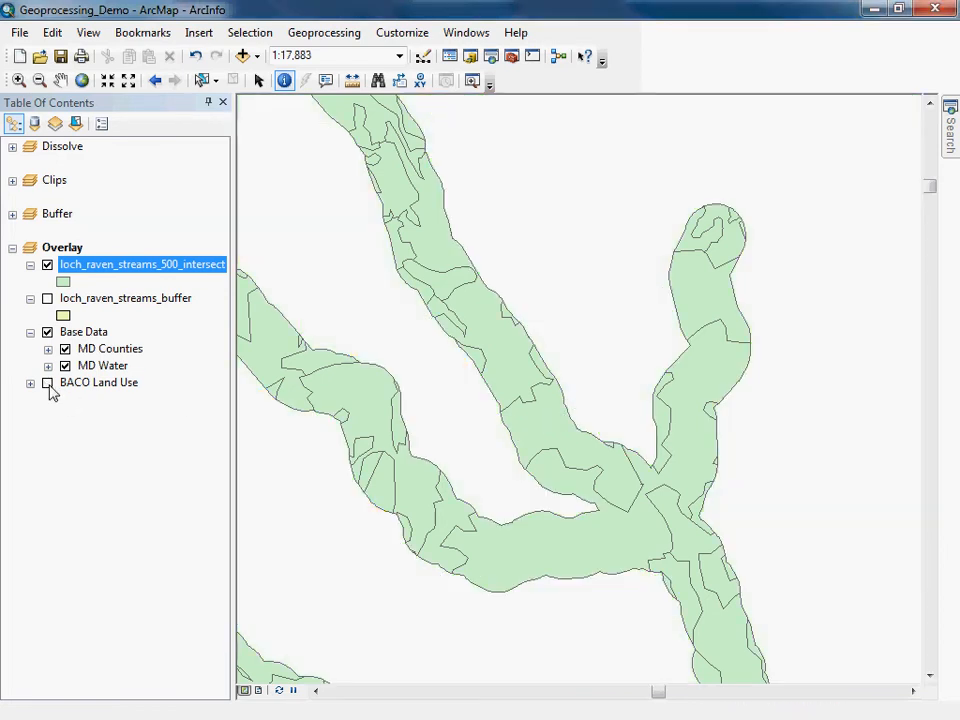
left_click(530, 430)
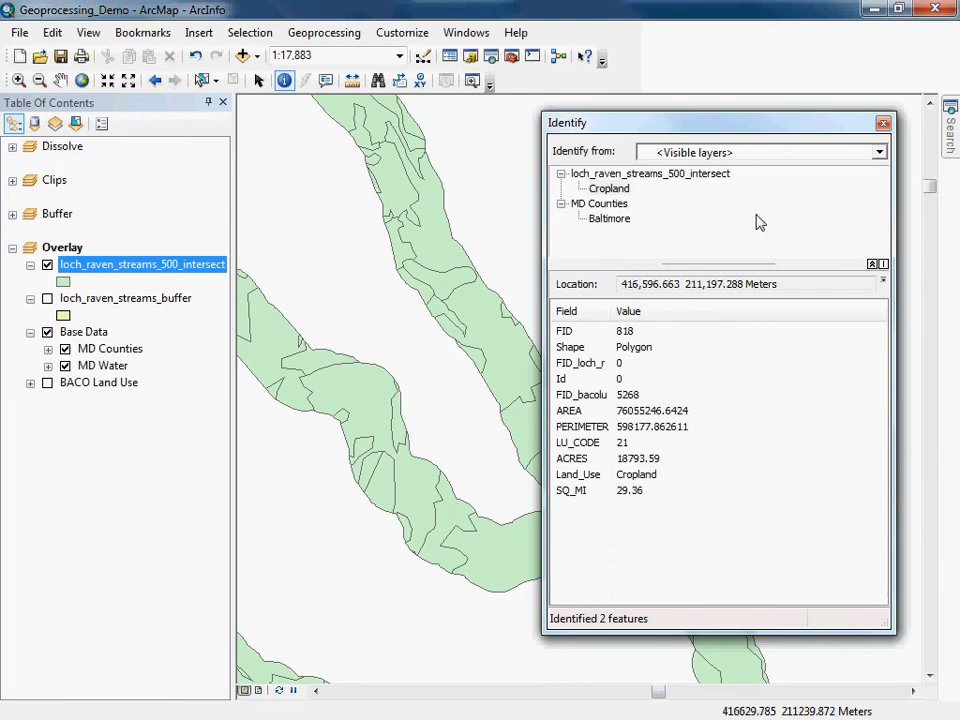
left_click(883, 123)
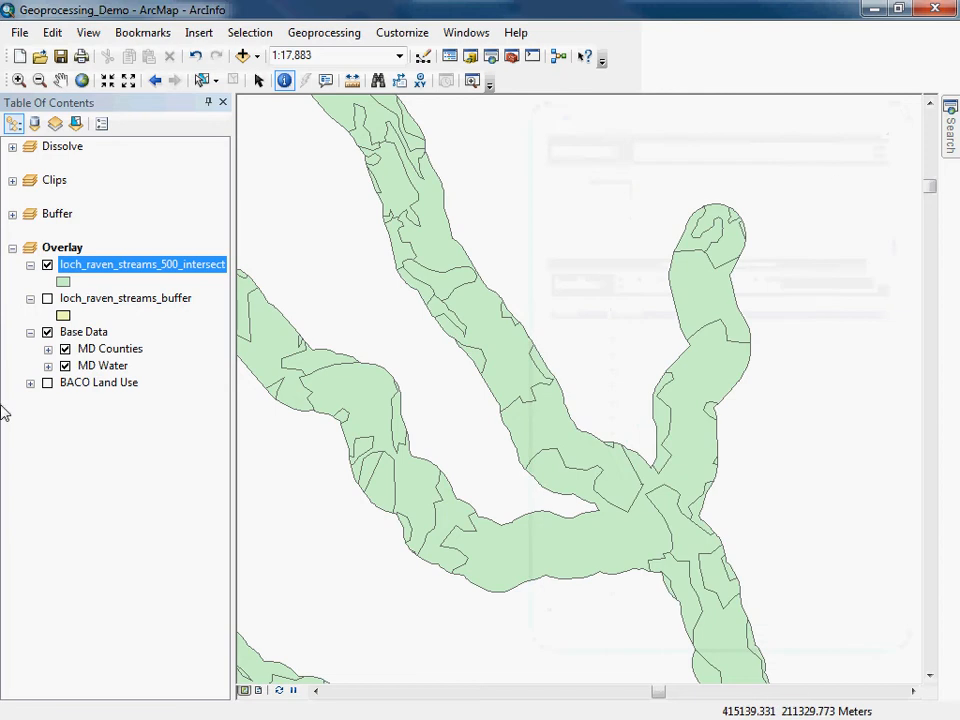
Hide the Base Data group and identify buffer polygons from loch_raven_streams_500_intersect only.
left_click(47, 333)
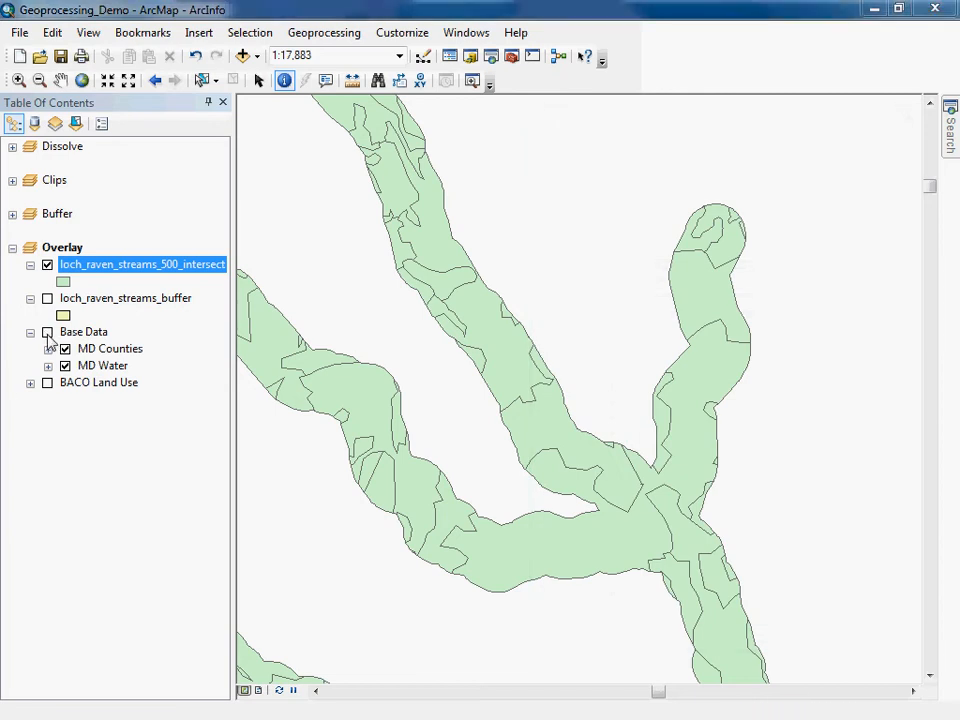
left_click(540, 421)
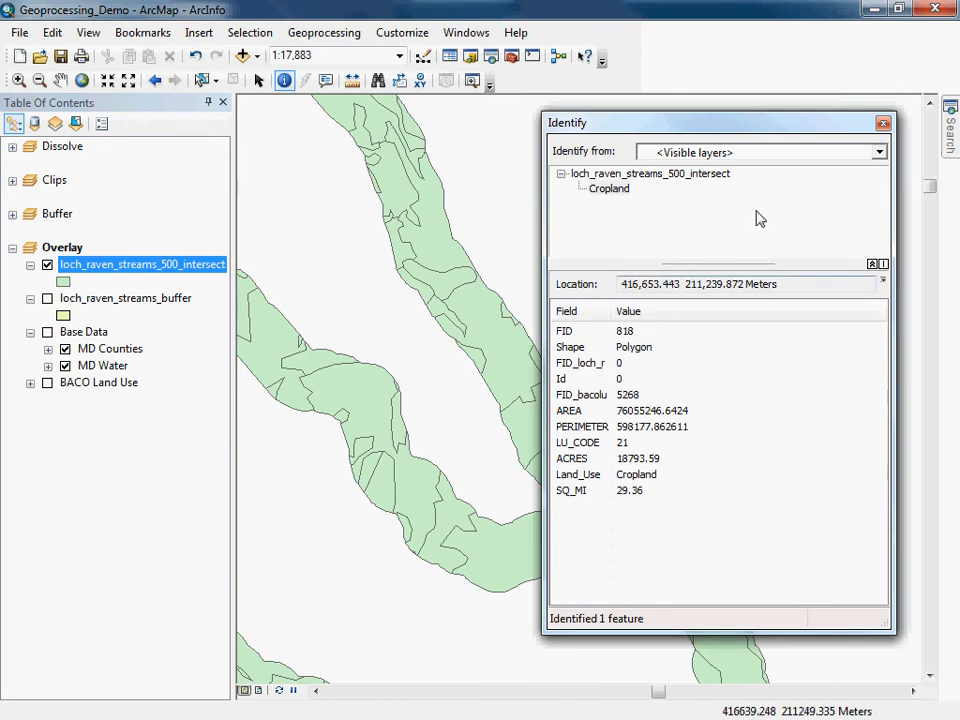
left_click(879, 153)
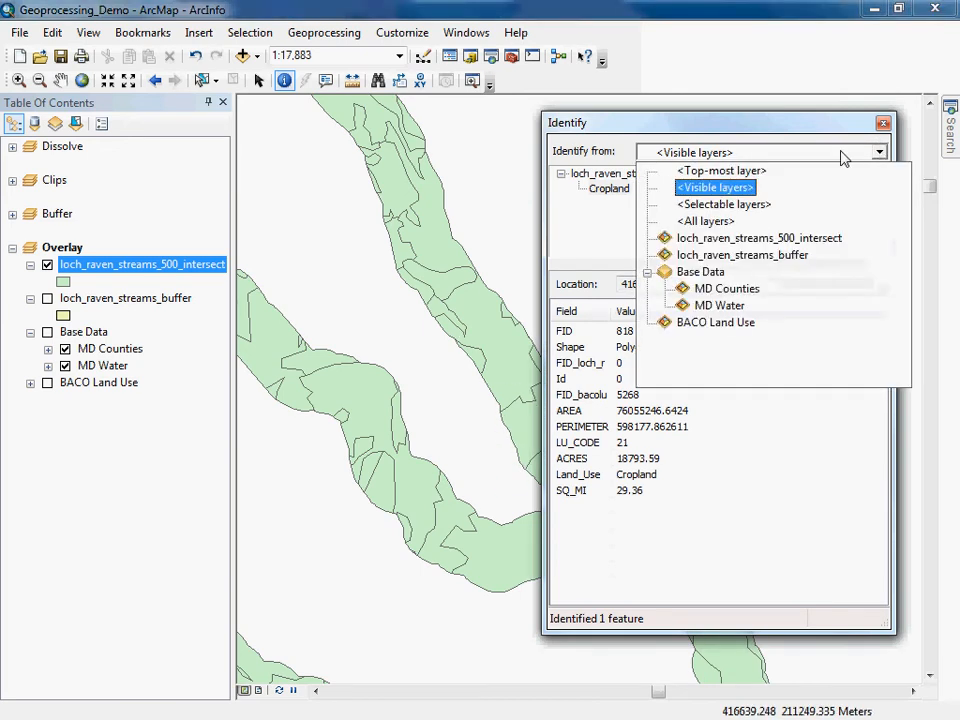
left_click(759, 240)
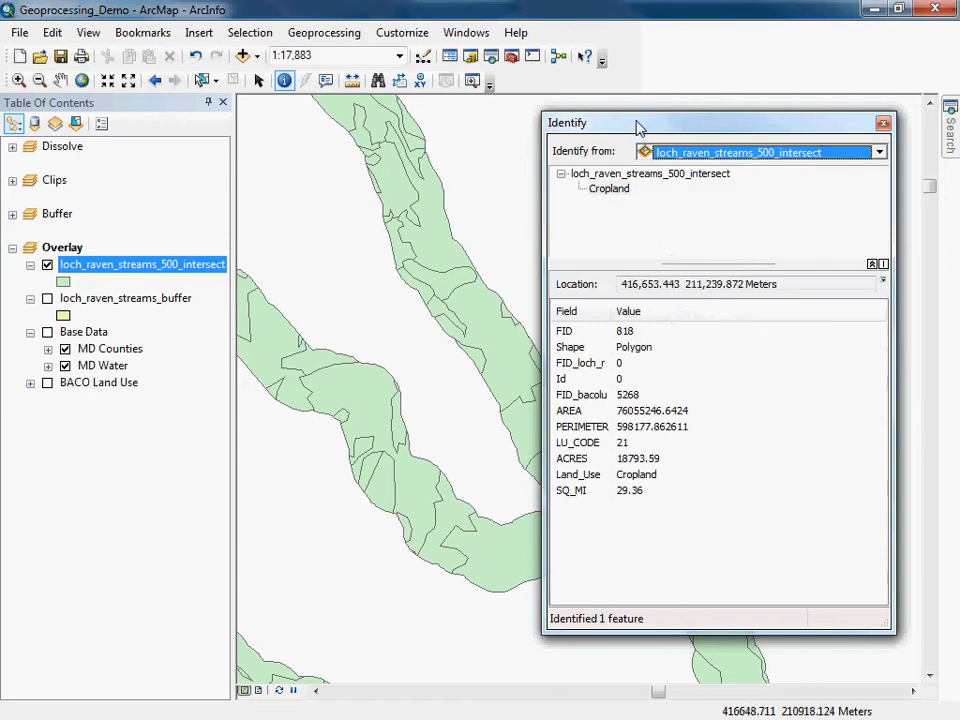
left_click_drag(652, 124, 711, 72)
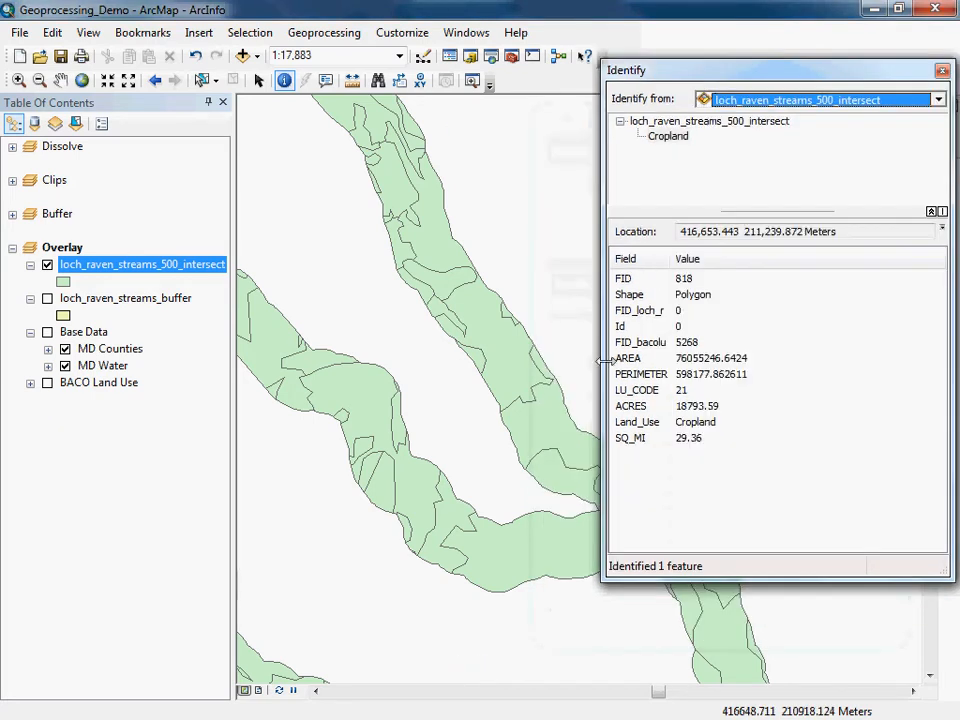
left_click(535, 423)
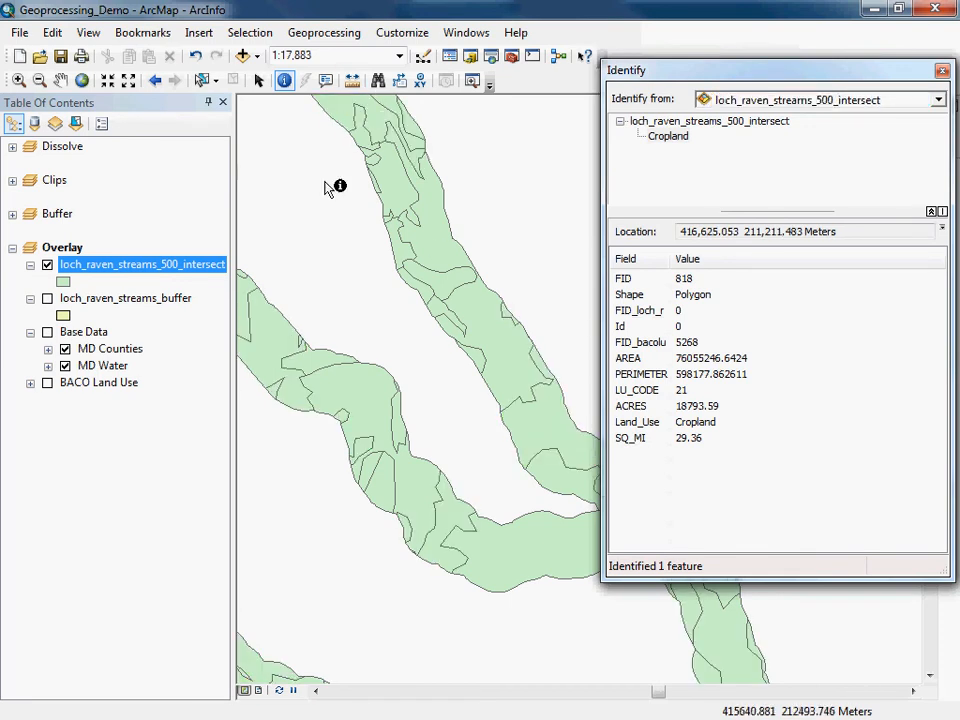
left_click(536, 428)
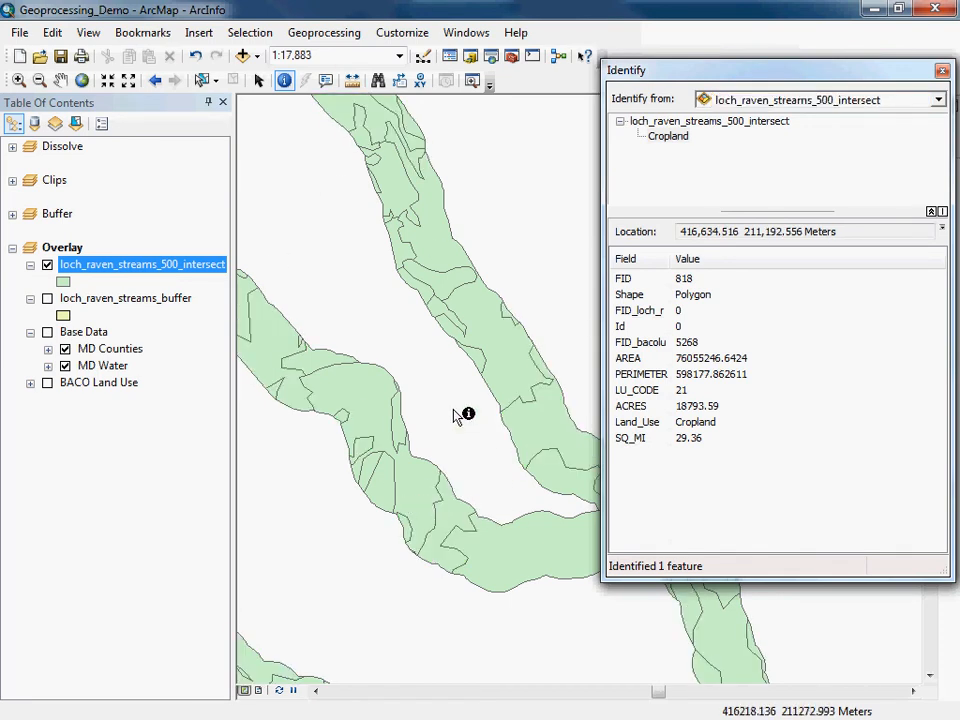
Toggle BACO Land Use to compare, identify a buffer polygon again, and close the Identify window.
left_click(47, 382)
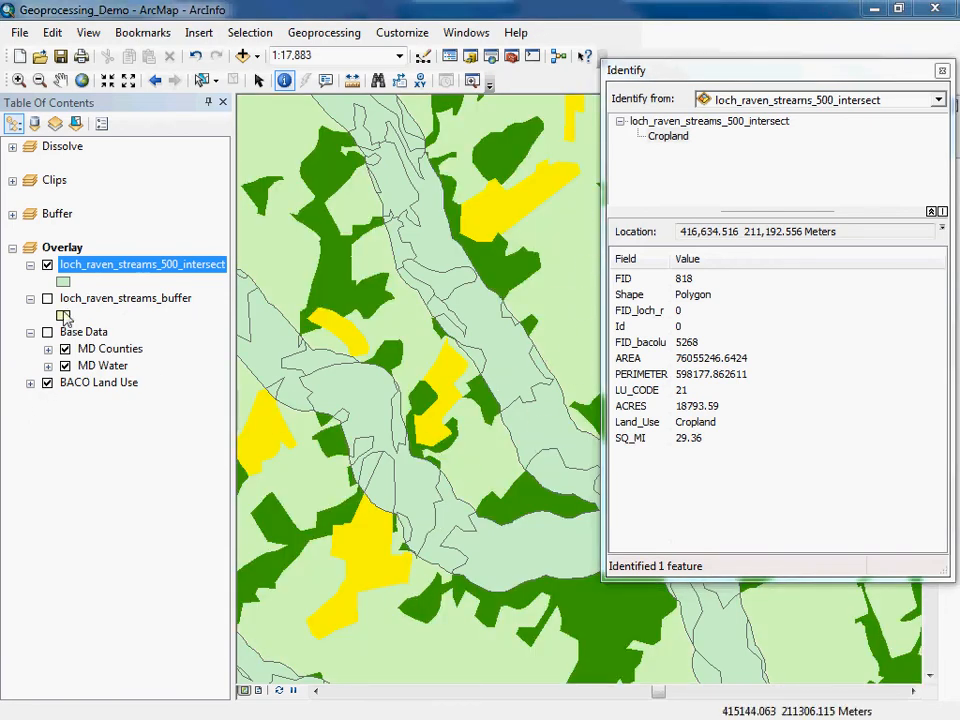
left_click(47, 382)
left_click(525, 425)
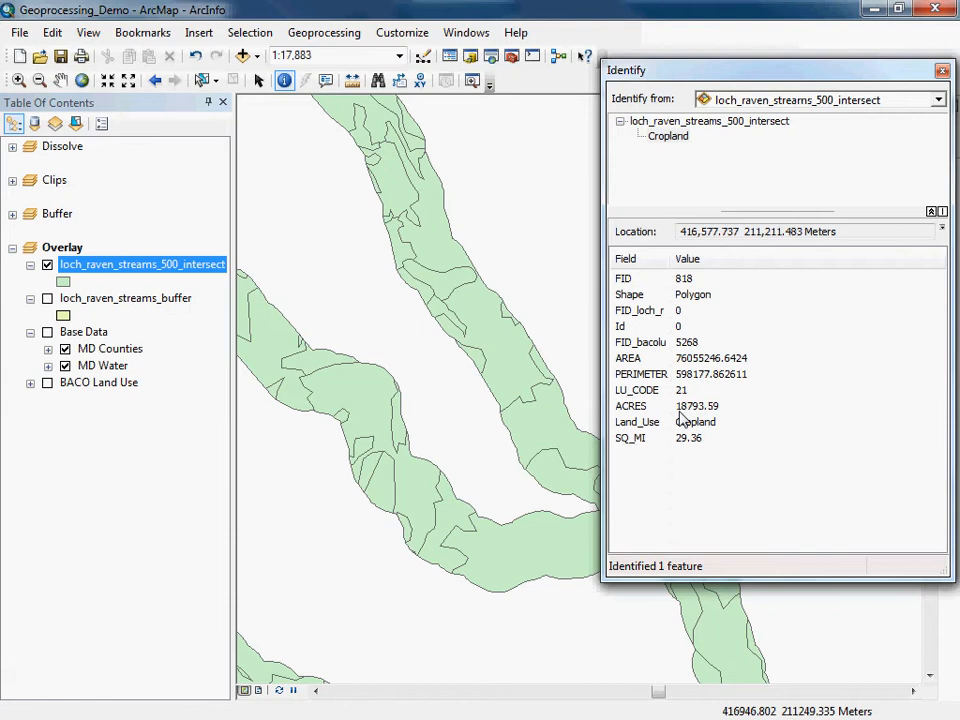
left_click(942, 70)
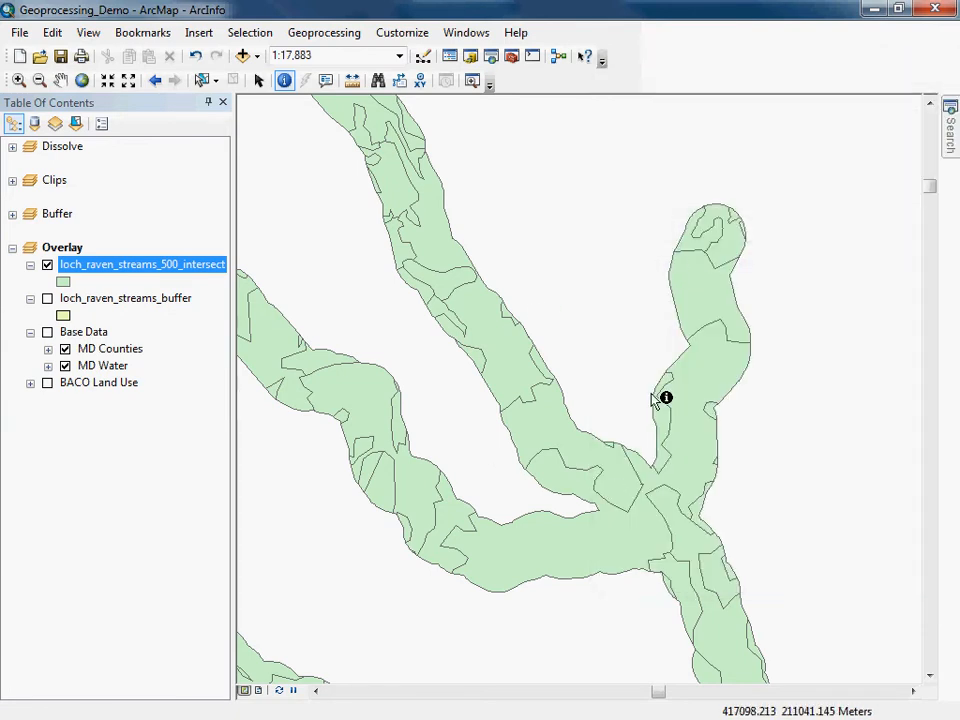
Open the loch_raven_streams_500_intersect attribute table and delete its SQ_MI field.
right_click(120, 266)
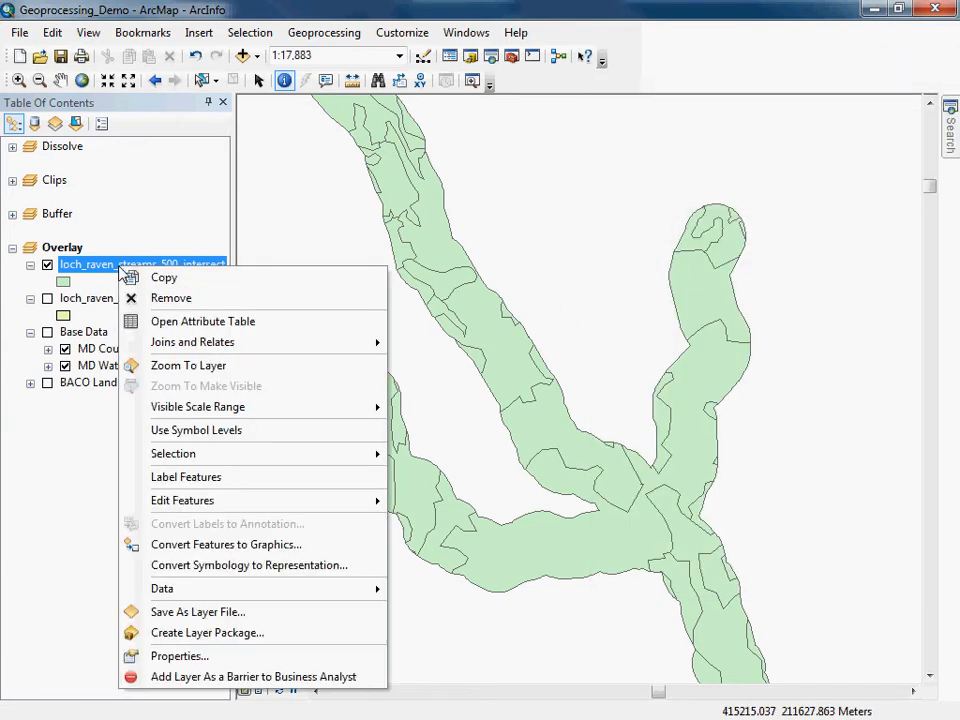
left_click(148, 320)
left_click_drag(572, 515, 773, 522)
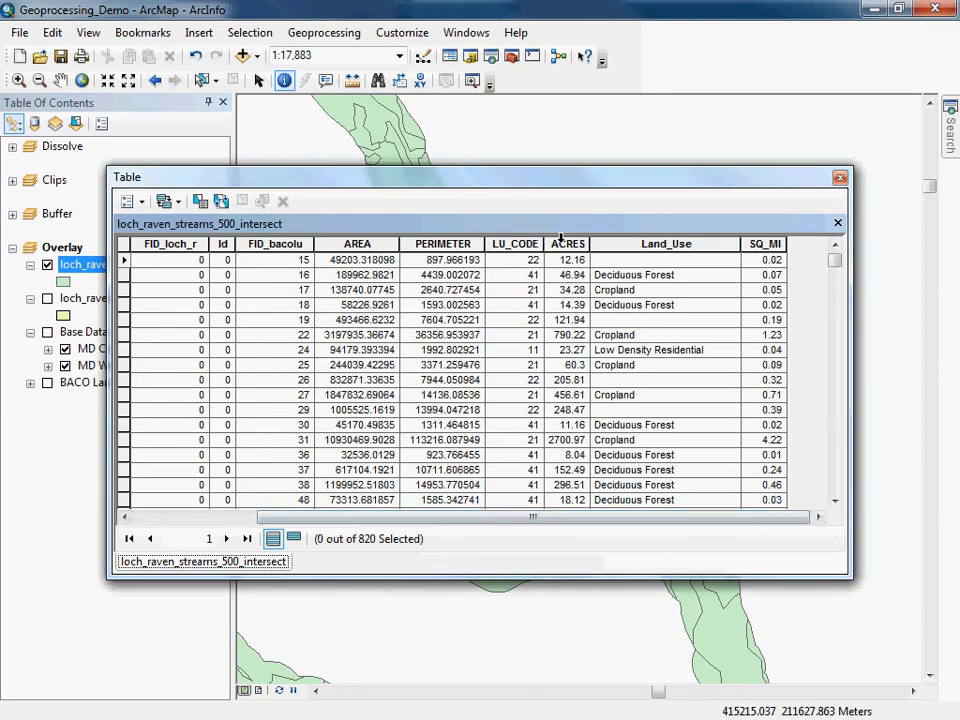
right_click(769, 243)
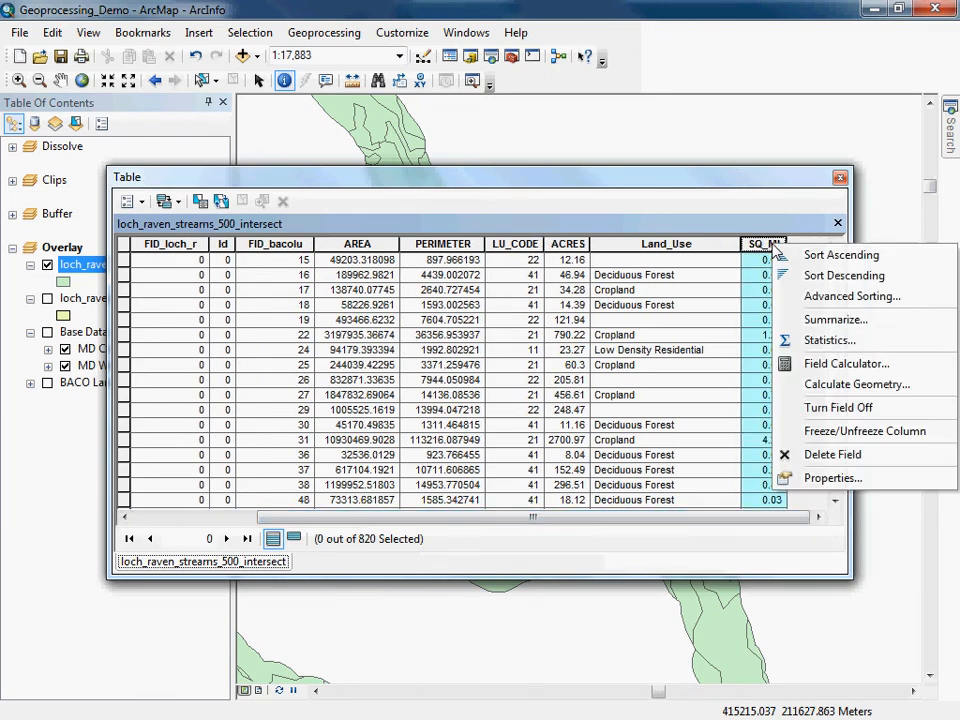
left_click(842, 455)
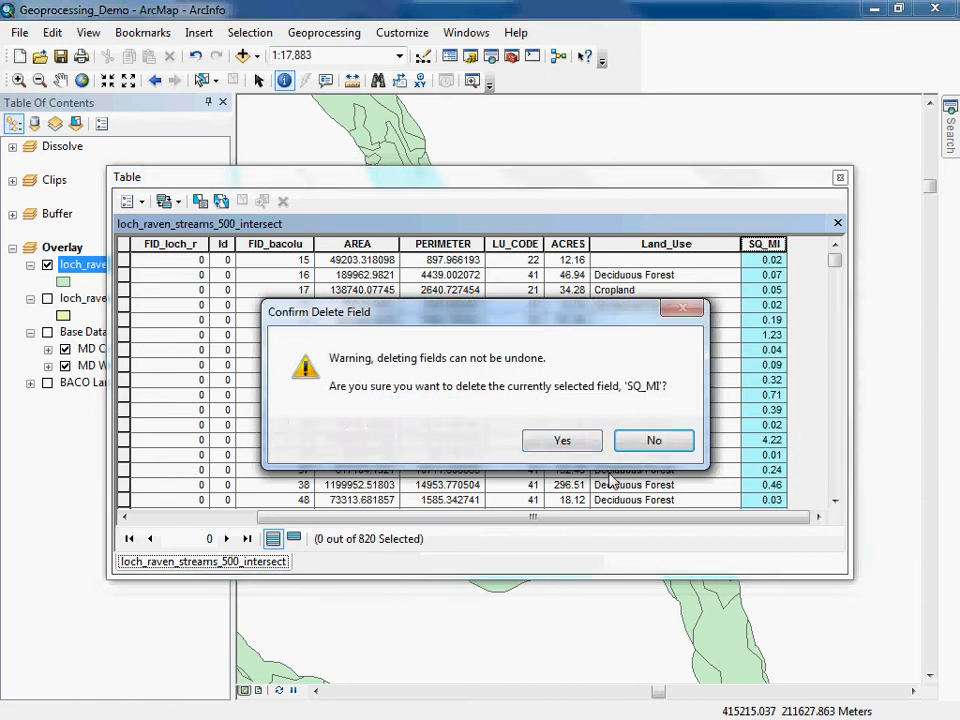
left_click(559, 441)
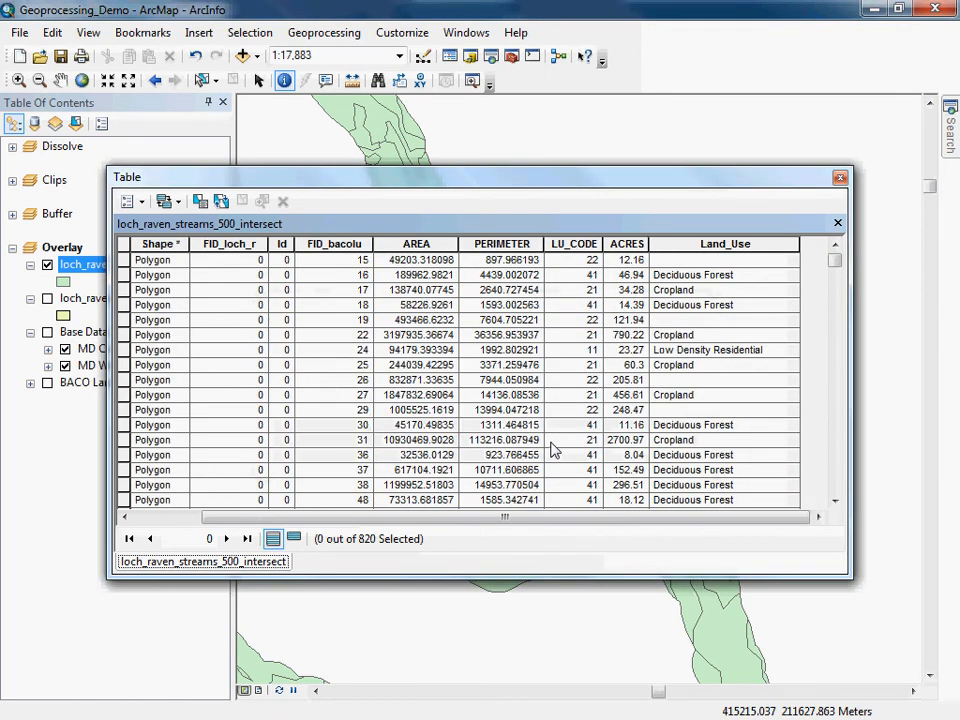
Delete the ACRES field from the intersect attribute table.
right_click(632, 245)
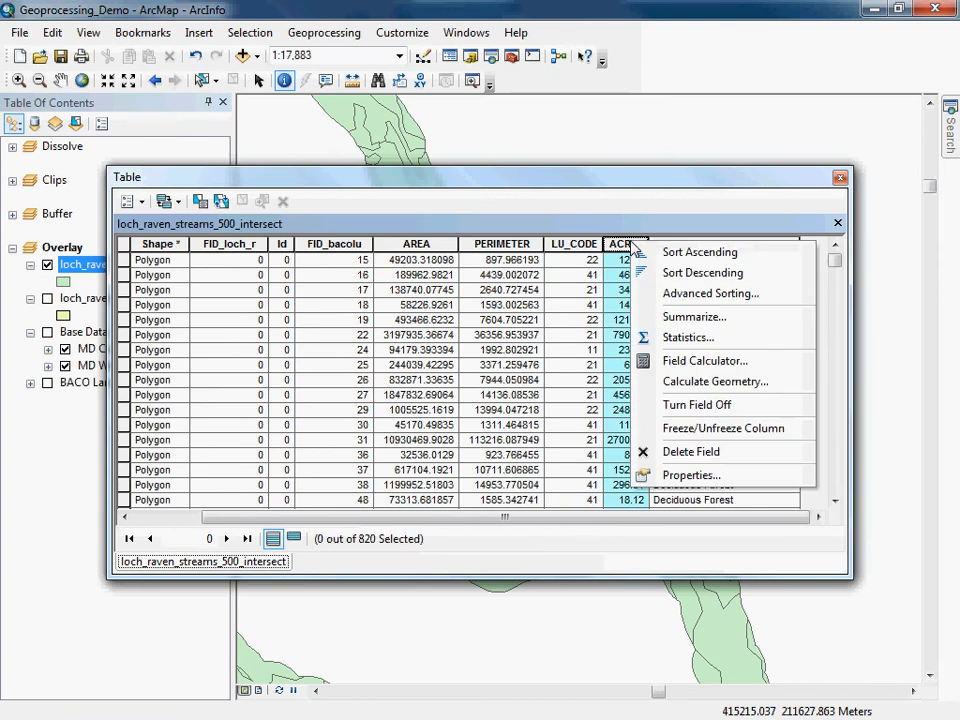
left_click(684, 454)
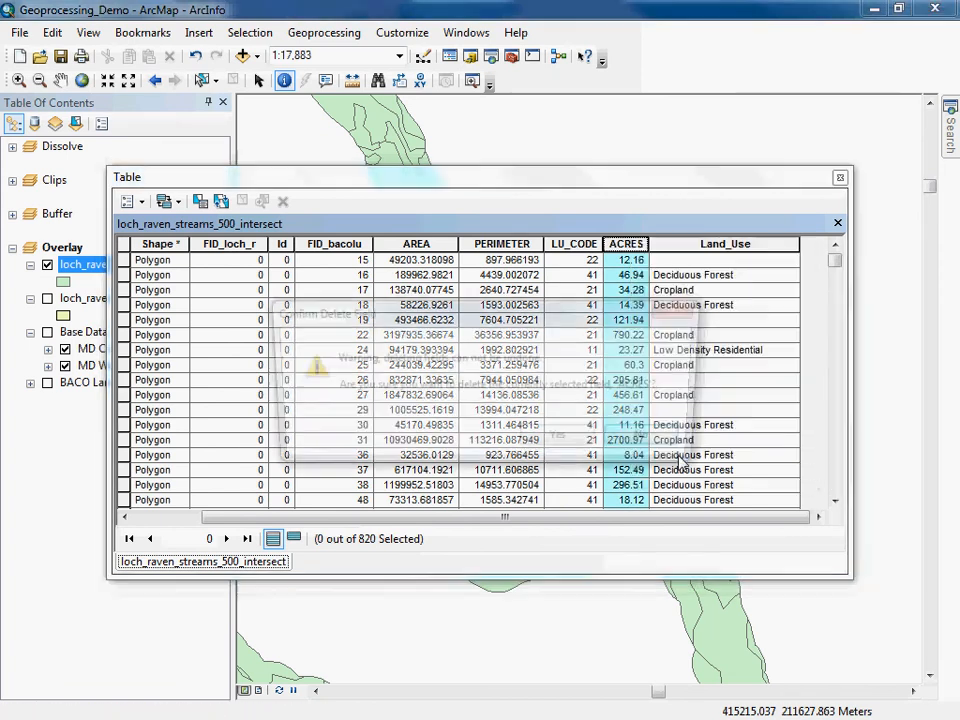
left_click(565, 441)
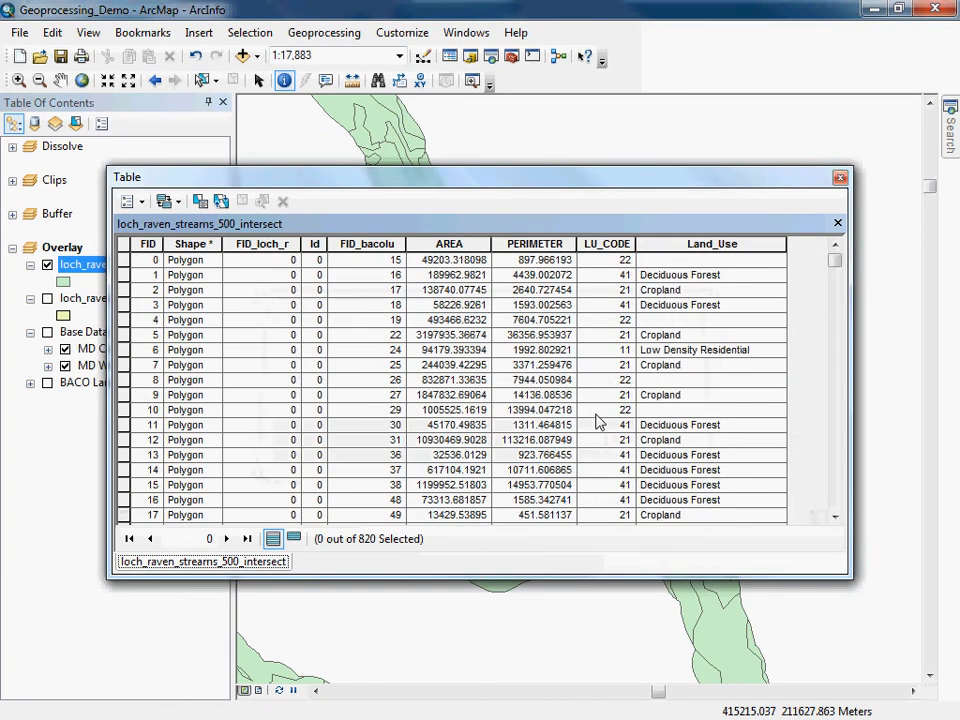
Close the table, identify a polygon in the intersect layer, and close the Identify window.
left_click(840, 178)
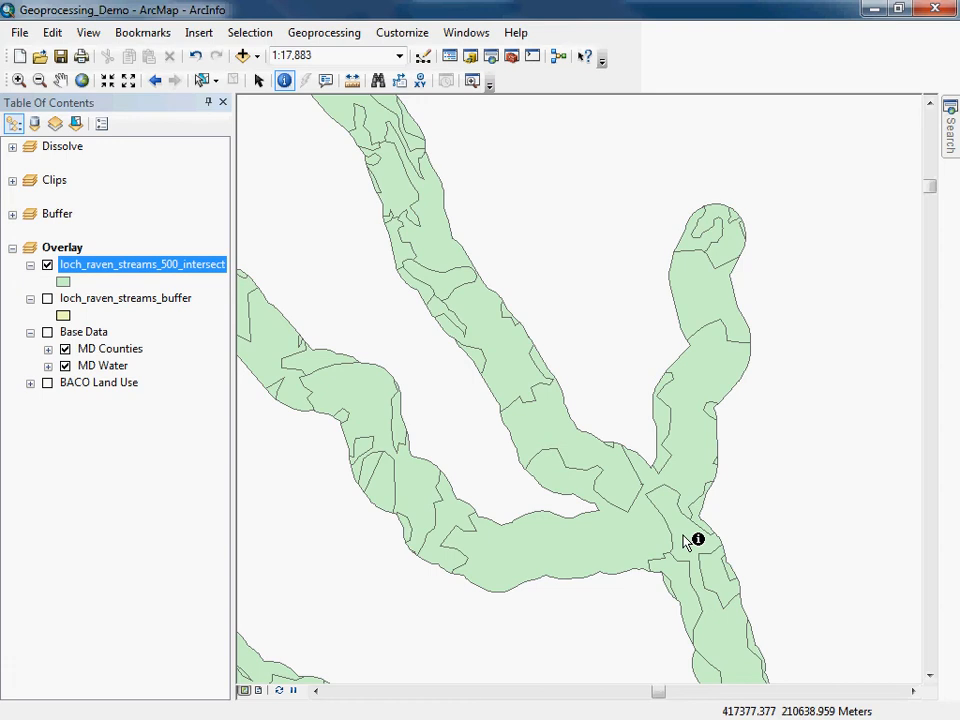
left_click(553, 424)
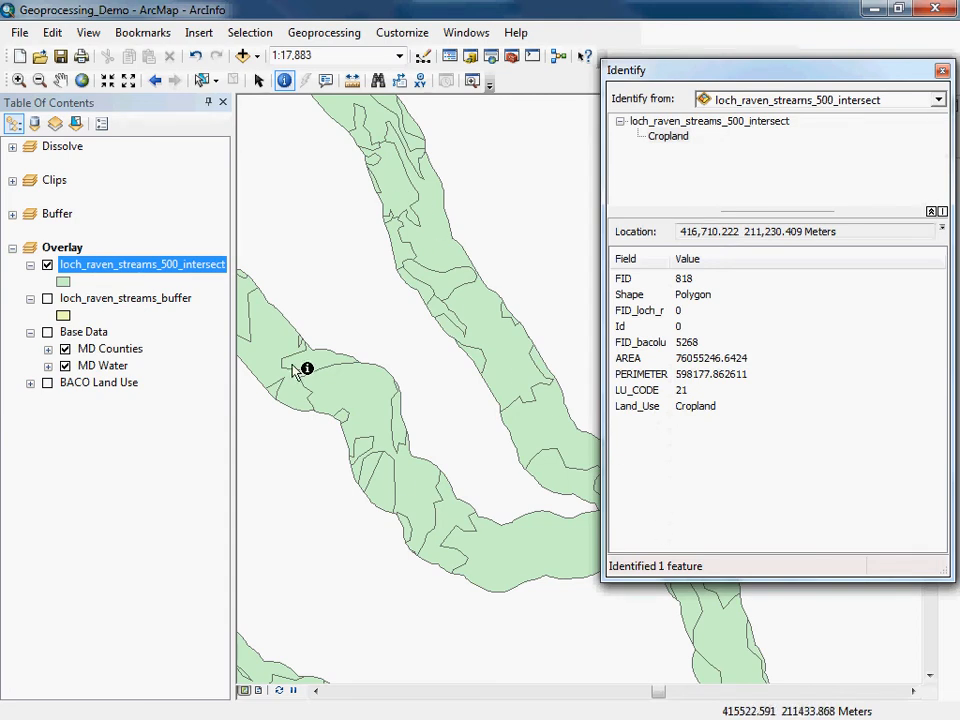
left_click(943, 71)
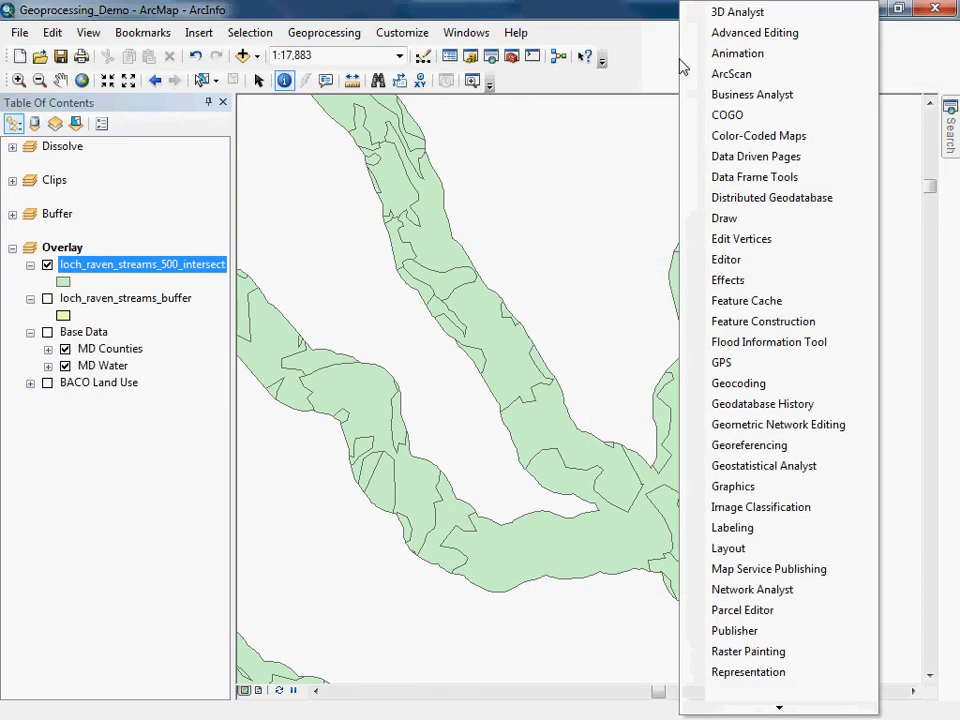
Show the Editor toolbar and start an edit session on loch_raven_streams_500_intersect.
left_click(728, 259)
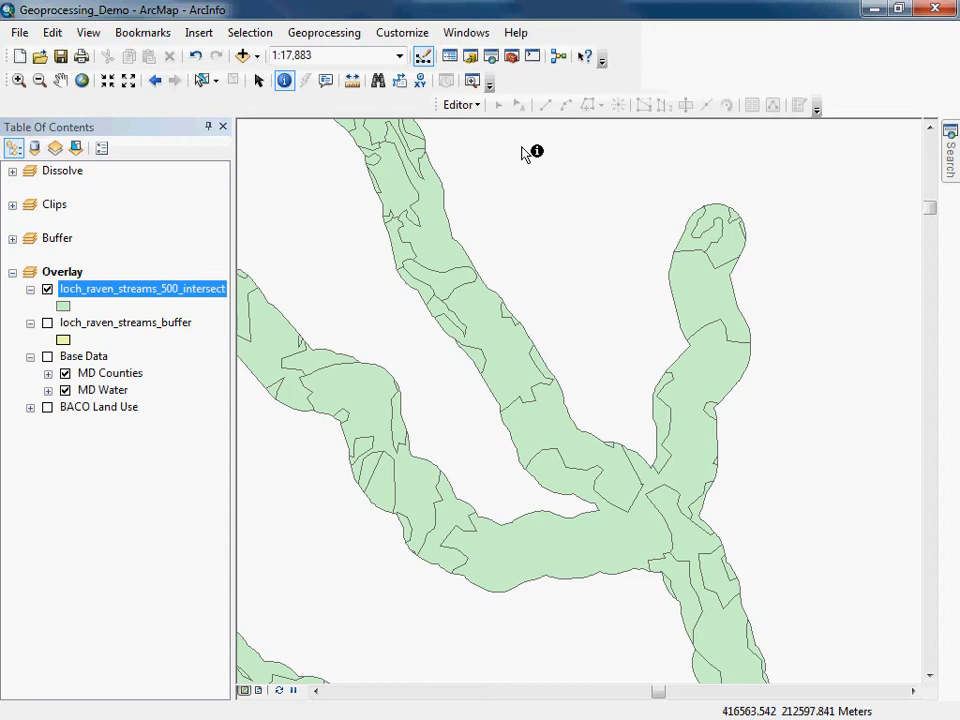
left_click(462, 105)
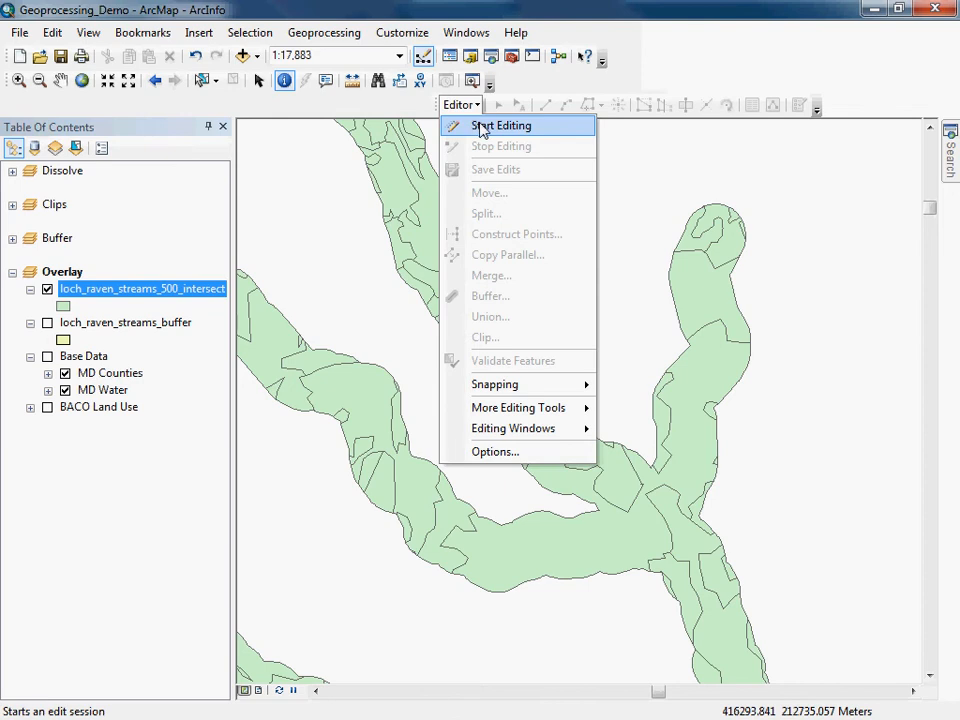
left_click(482, 128)
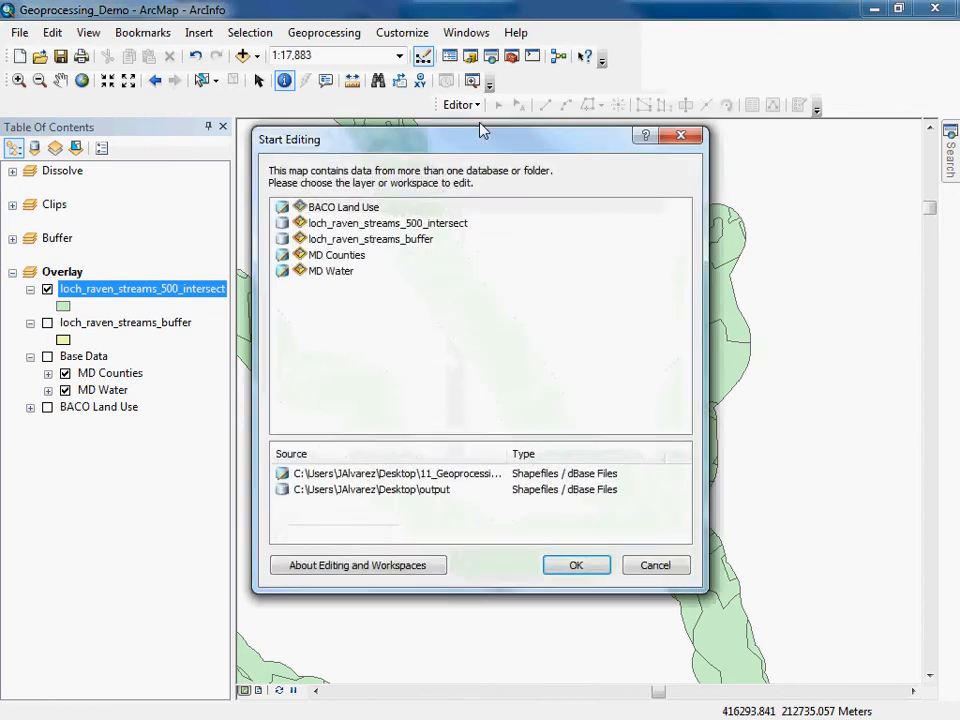
left_click(437, 225)
left_click(580, 568)
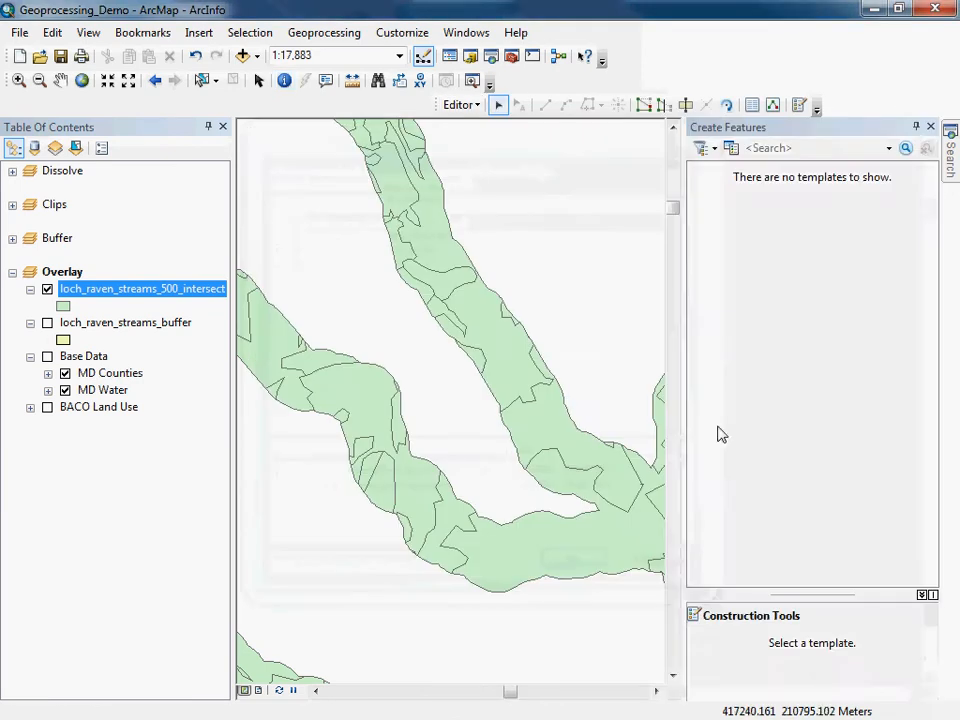
Open the Advanced Editing toolbar from the editing tools.
left_click(480, 106)
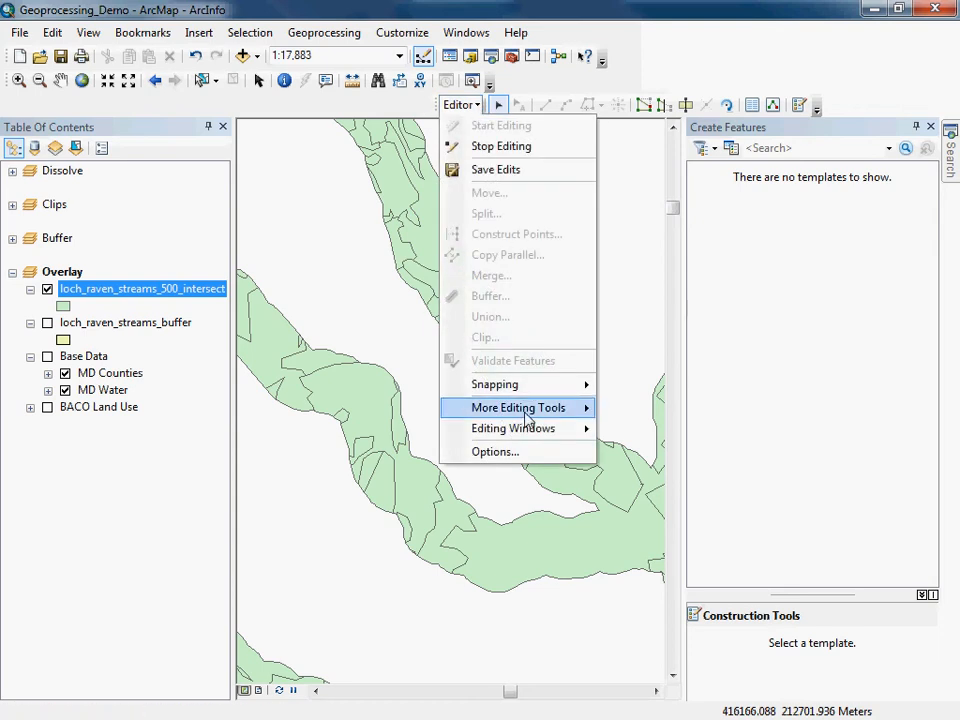
mouse_move(527, 418)
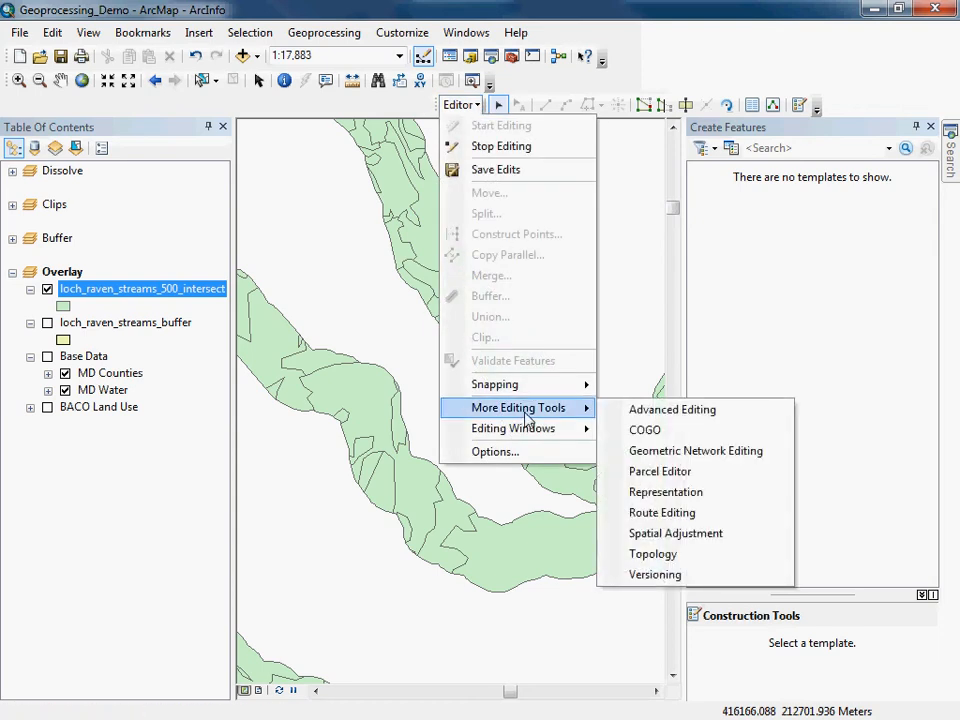
left_click(655, 411)
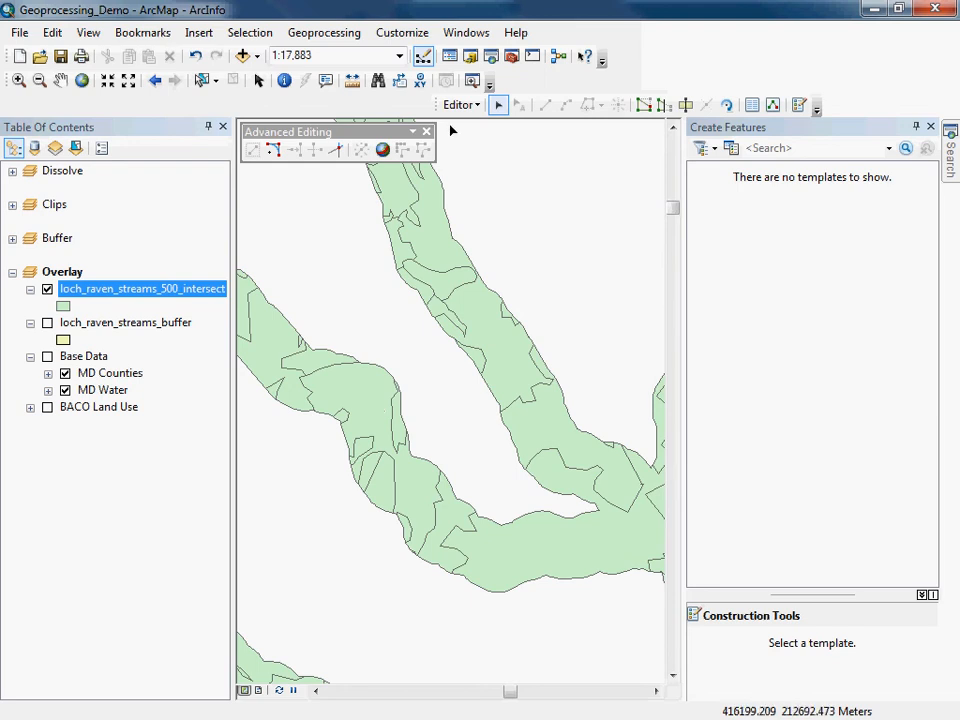
Identify an intersect polygon again and close the Identify window.
left_click(284, 80)
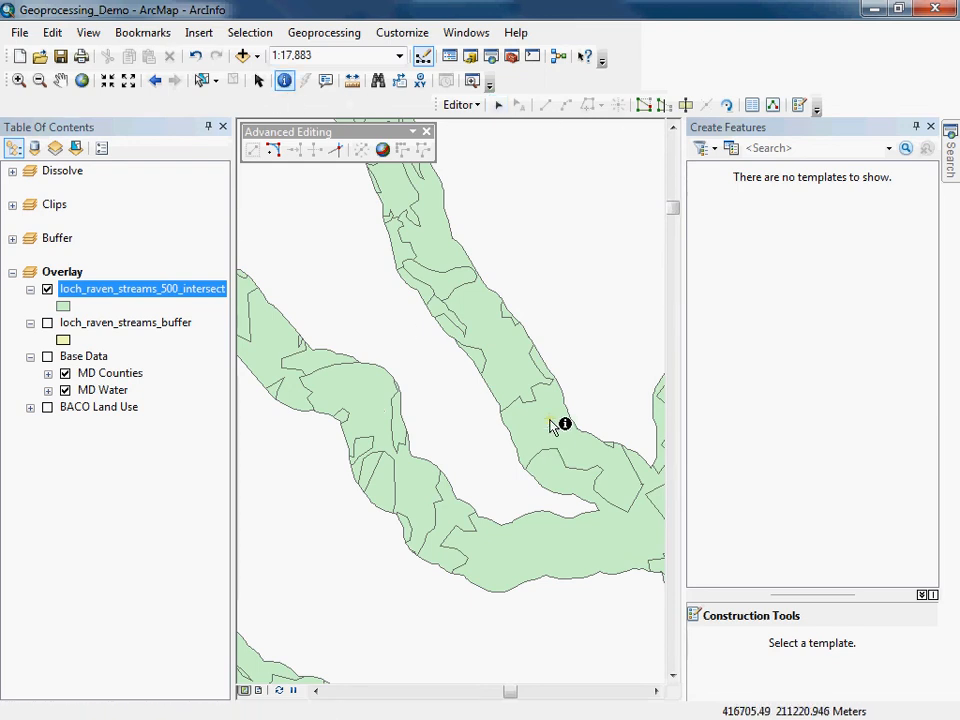
left_click(551, 421)
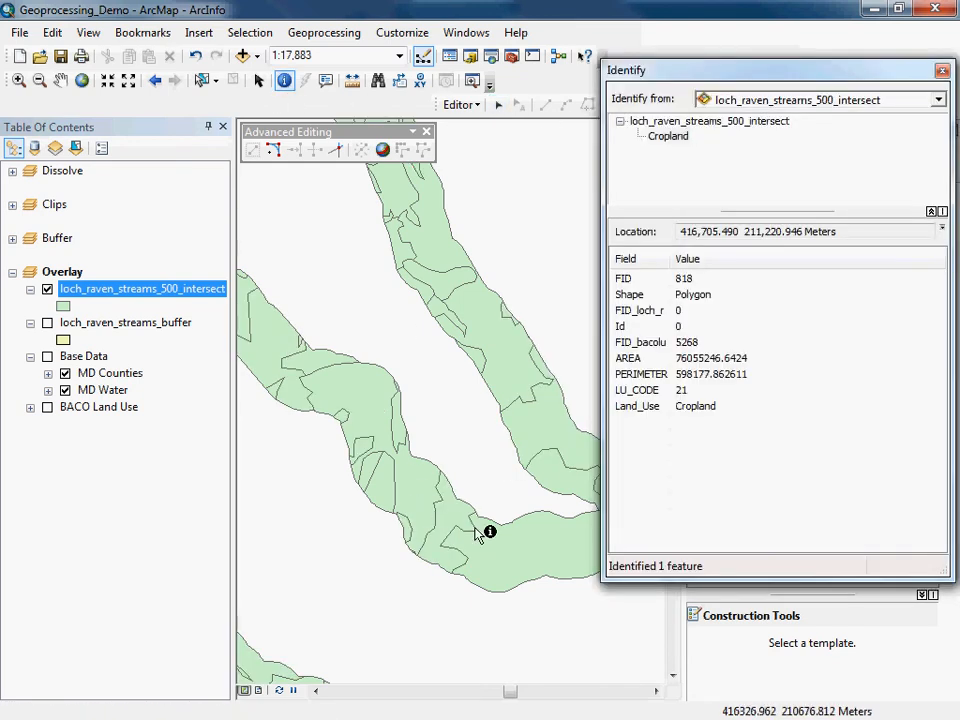
left_click(942, 72)
Select a cropland polygon on the map and view only its selected record in the attribute table.
left_click(202, 80)
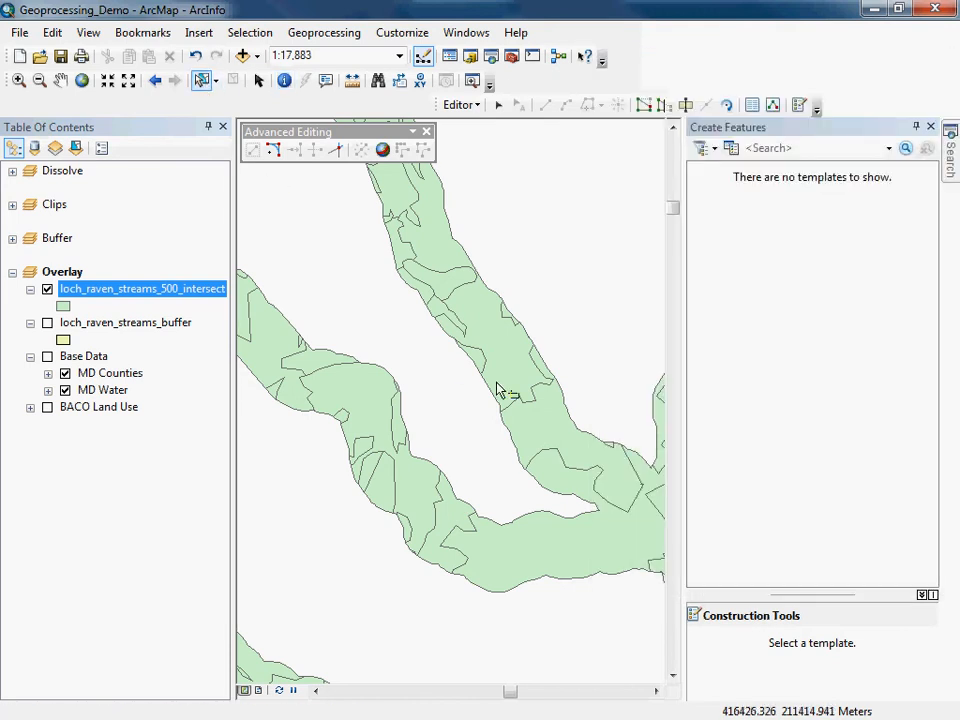
left_click(568, 439)
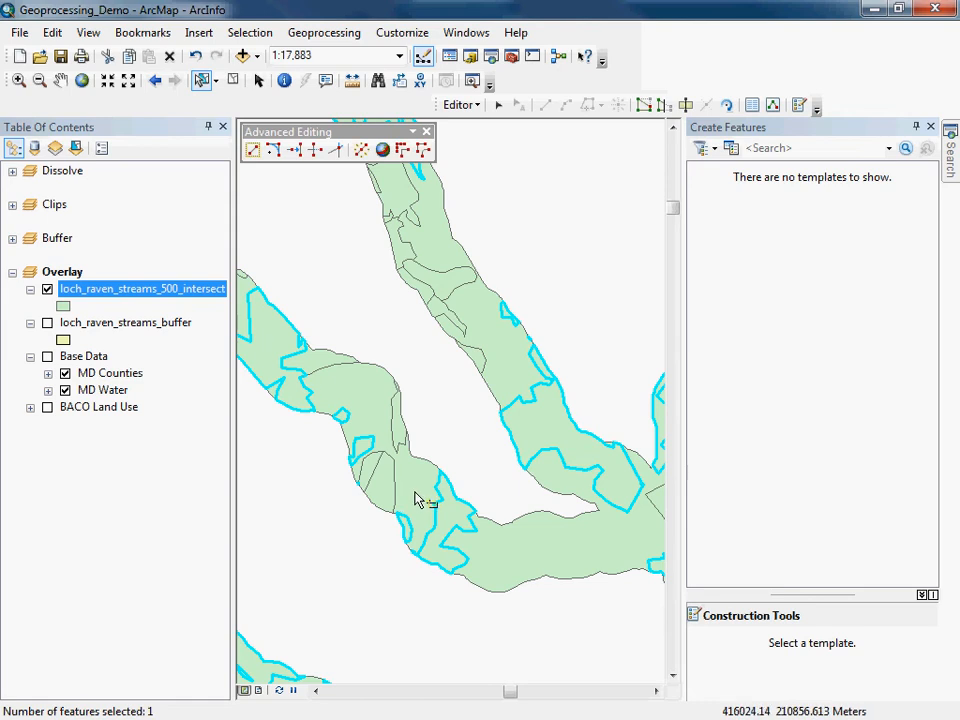
right_click(137, 289)
left_click(154, 301)
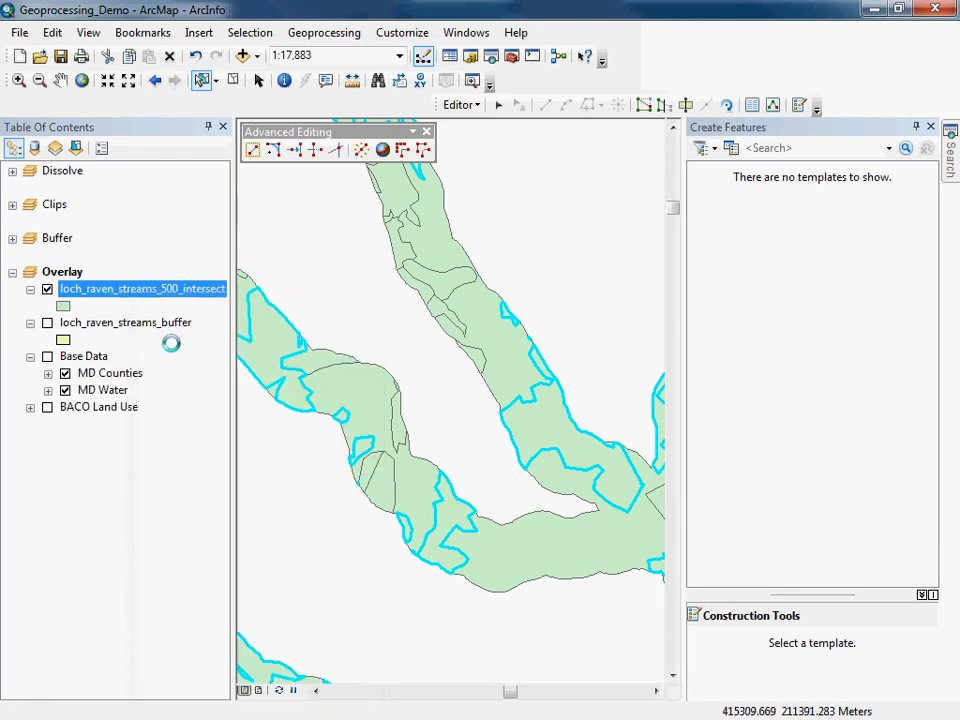
left_click(293, 538)
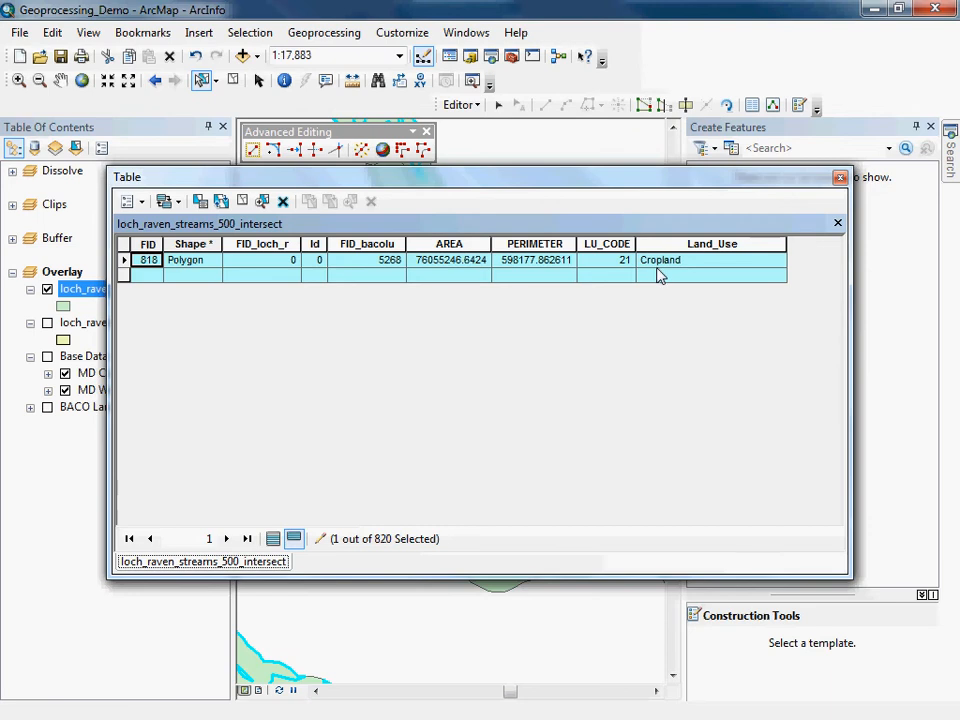
left_click(840, 177)
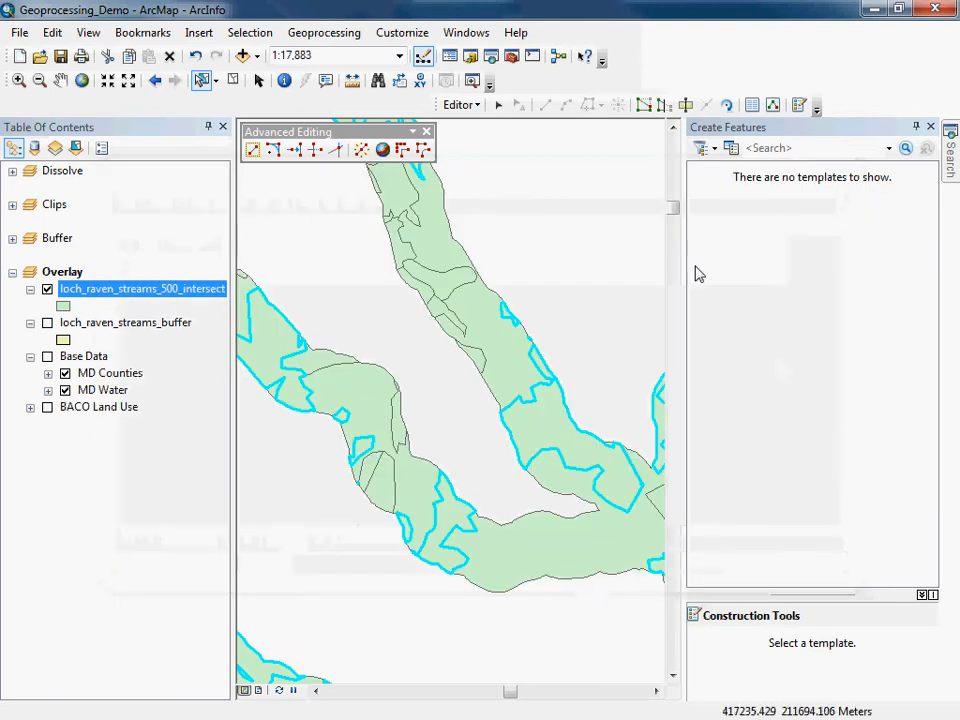
Close the Create Features window and clear the selected features.
left_click(930, 130)
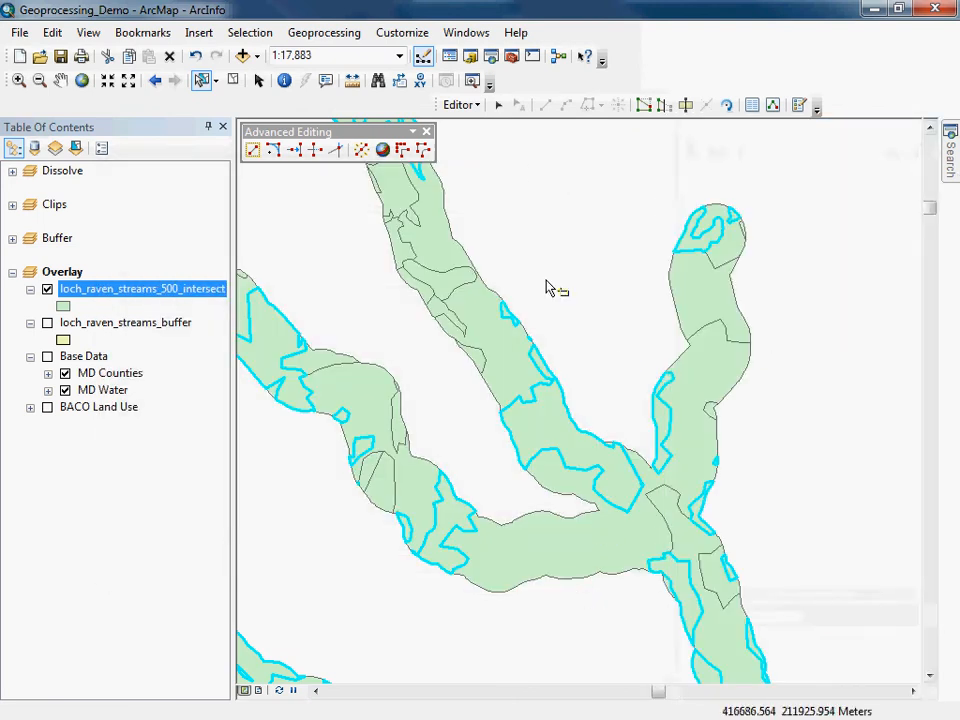
left_click(233, 80)
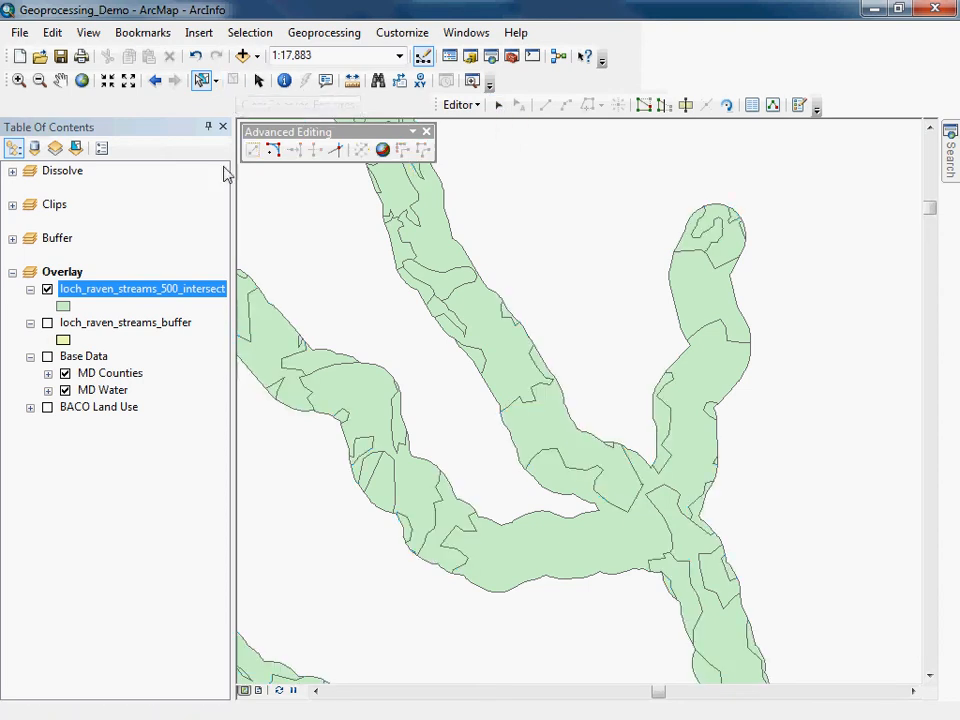
Open the intersect attribute table, show all records, and select all records.
right_click(96, 293)
left_click(130, 345)
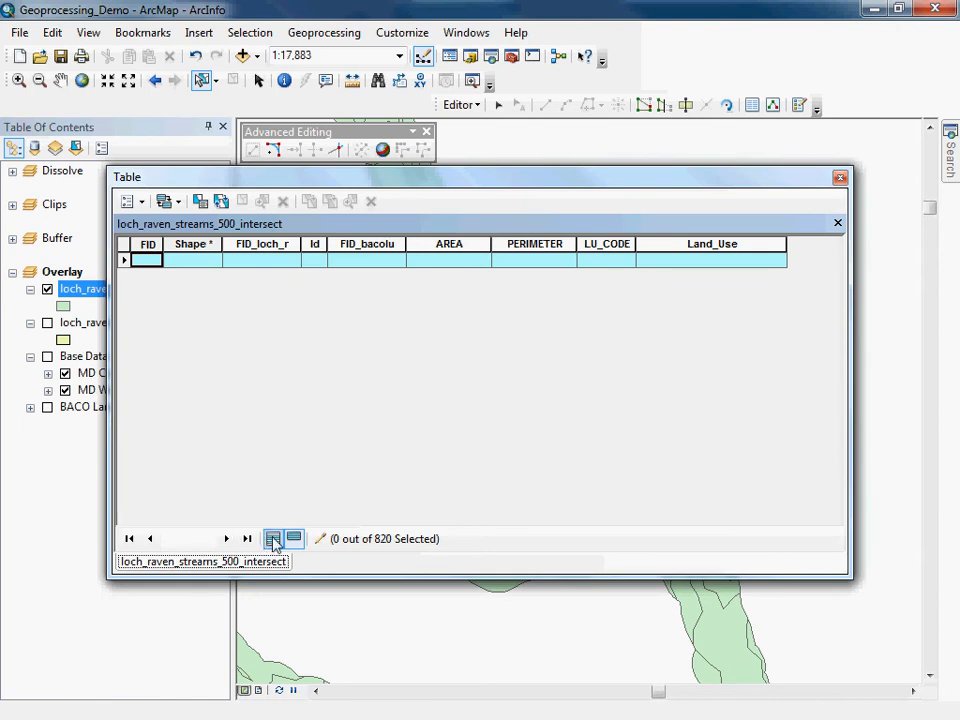
left_click(273, 539)
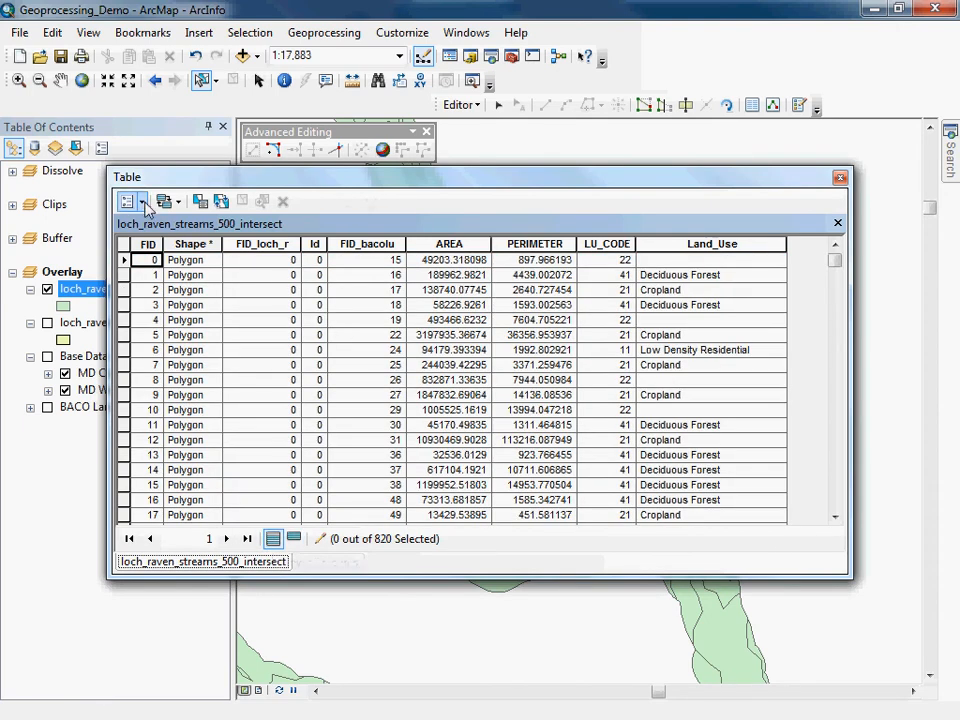
left_click(142, 202)
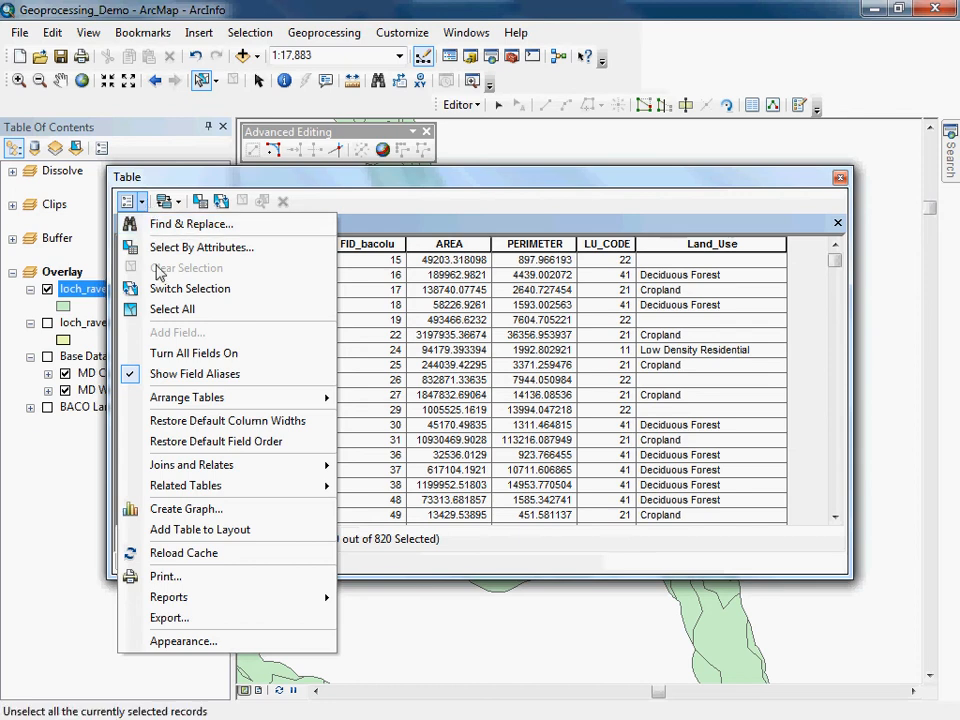
left_click(168, 310)
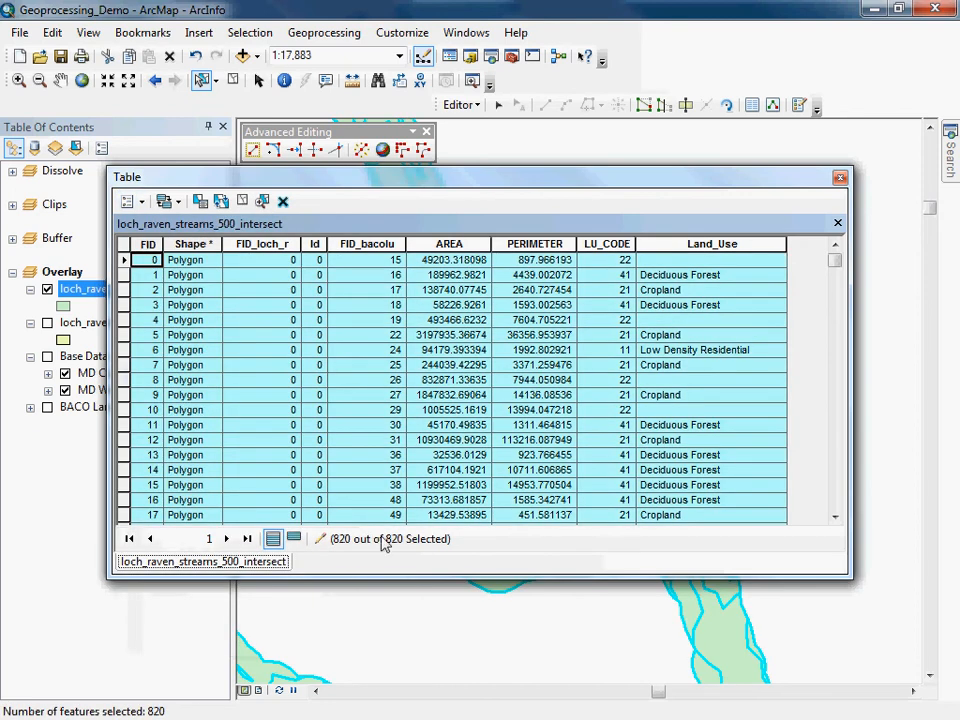
left_click(840, 178)
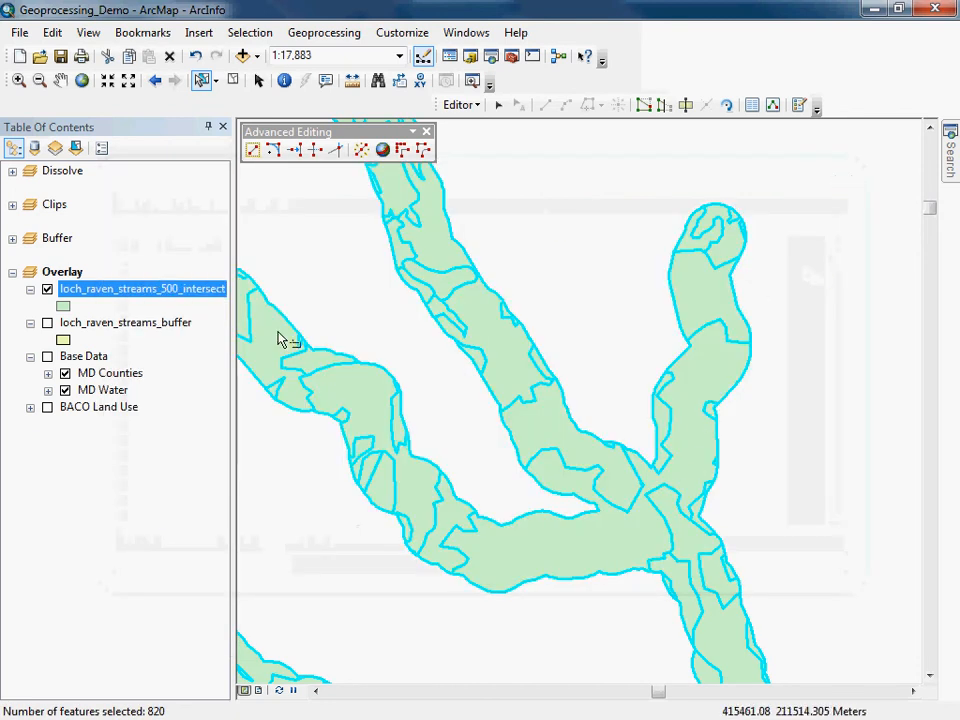
Zoom to the intersect layer's full extent and return to the previous extent.
right_click(137, 296)
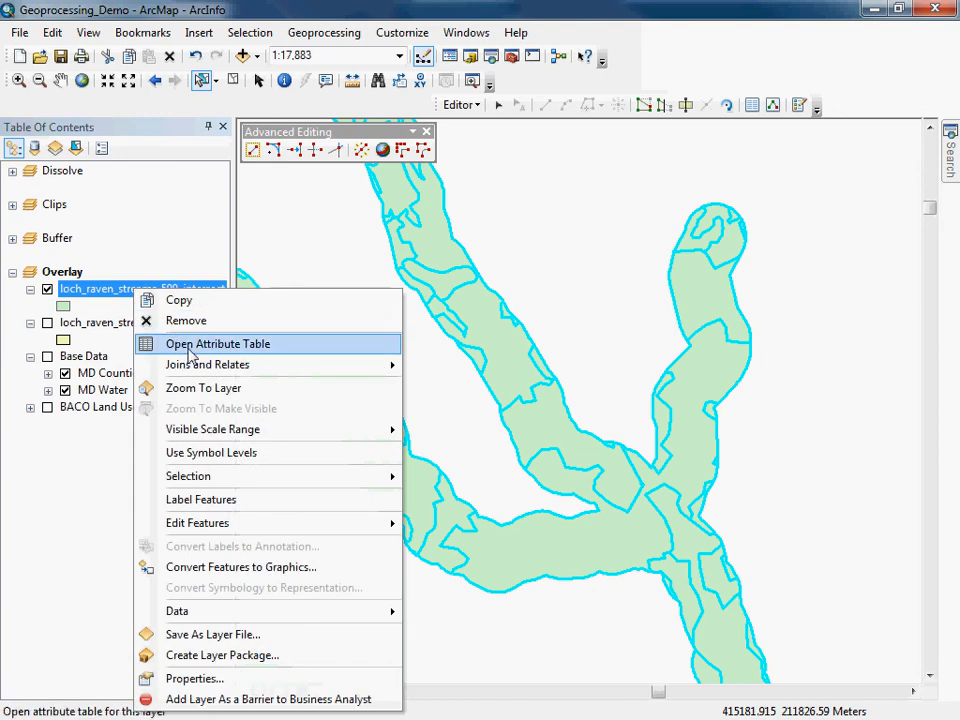
left_click(197, 389)
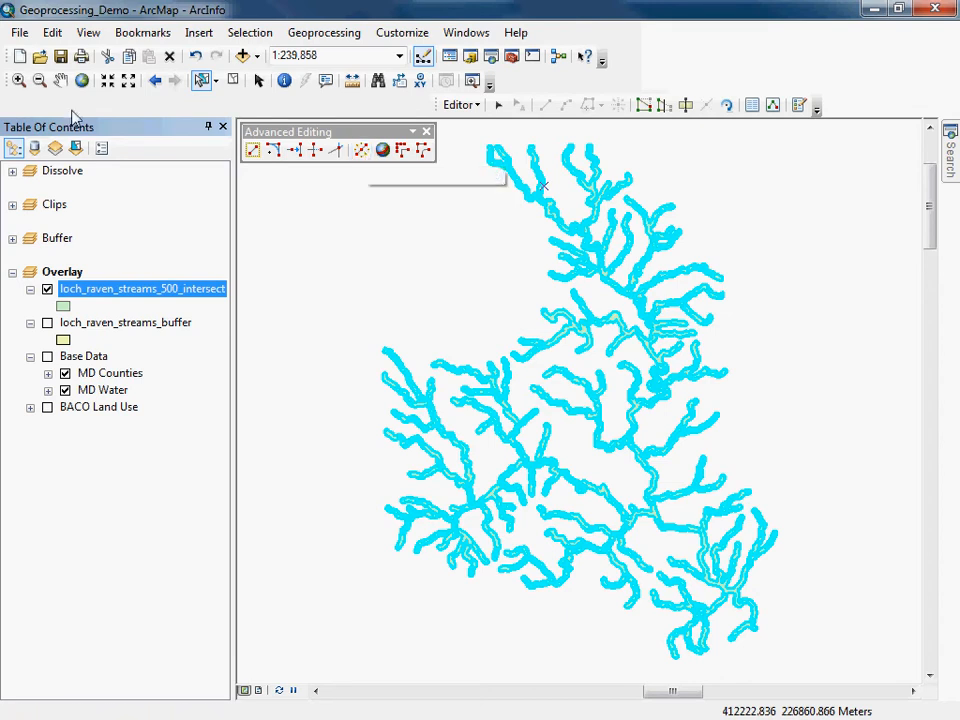
left_click(155, 80)
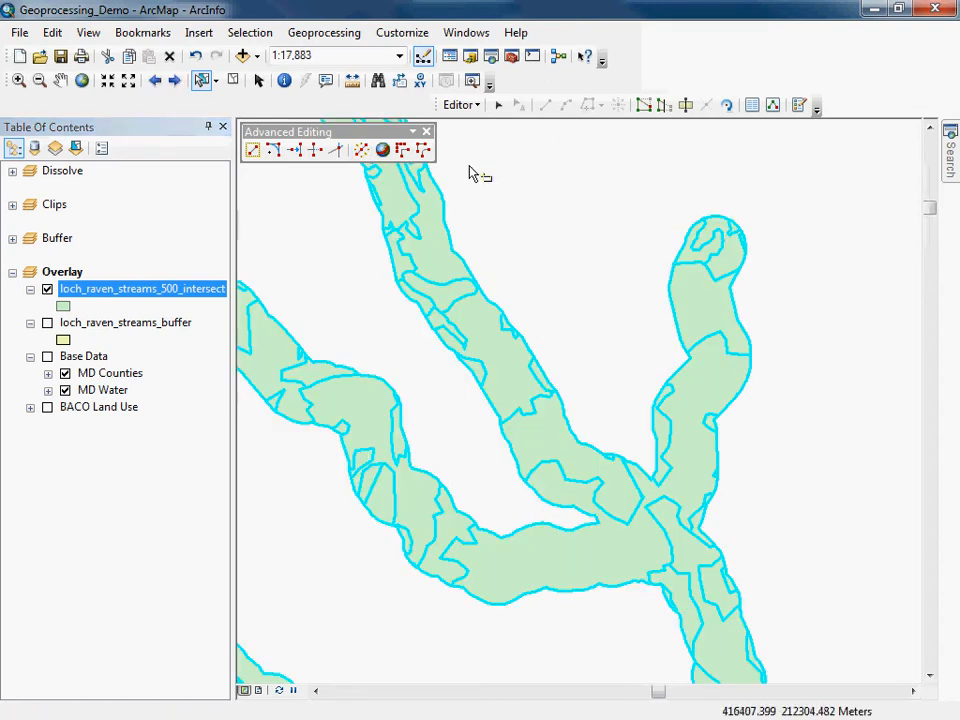
Identify a cropland polygon in the intersect layer and close the results.
left_click(285, 82)
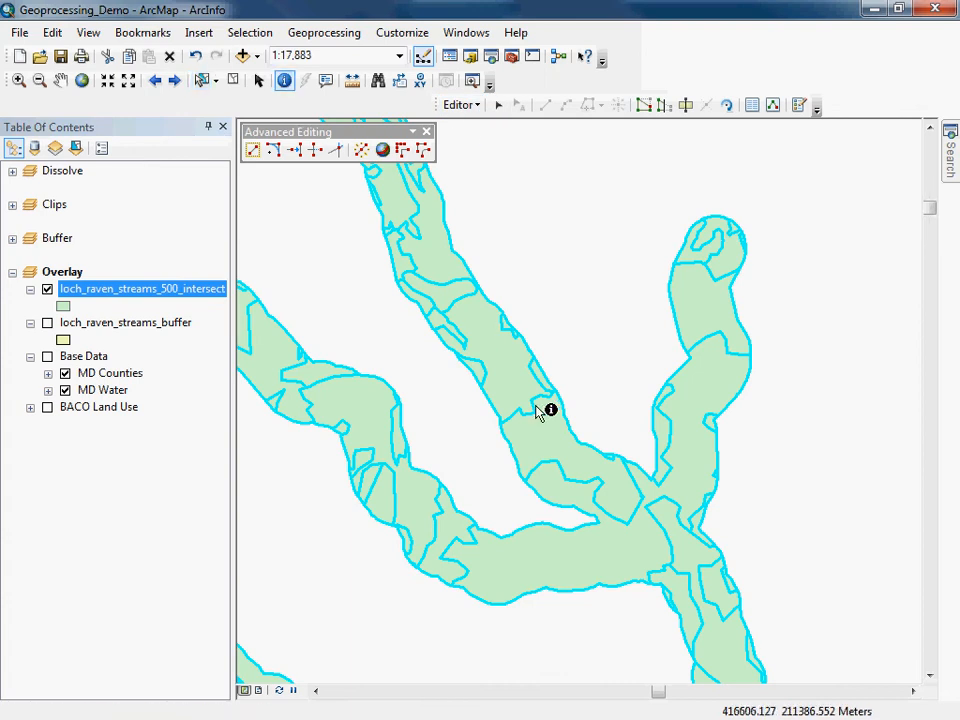
left_click(551, 437)
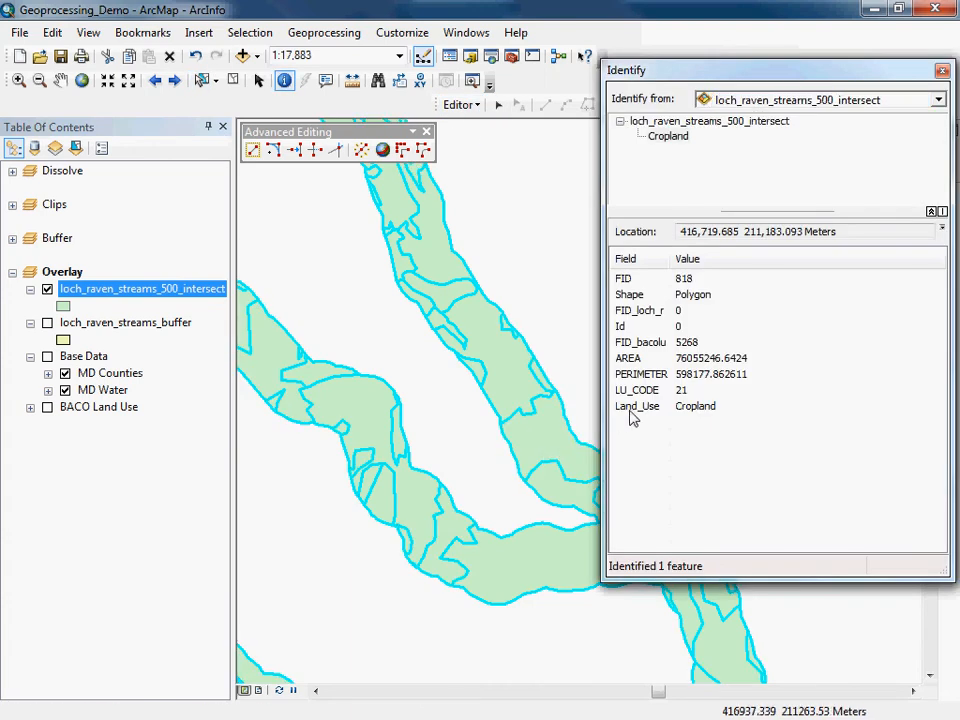
left_click(942, 71)
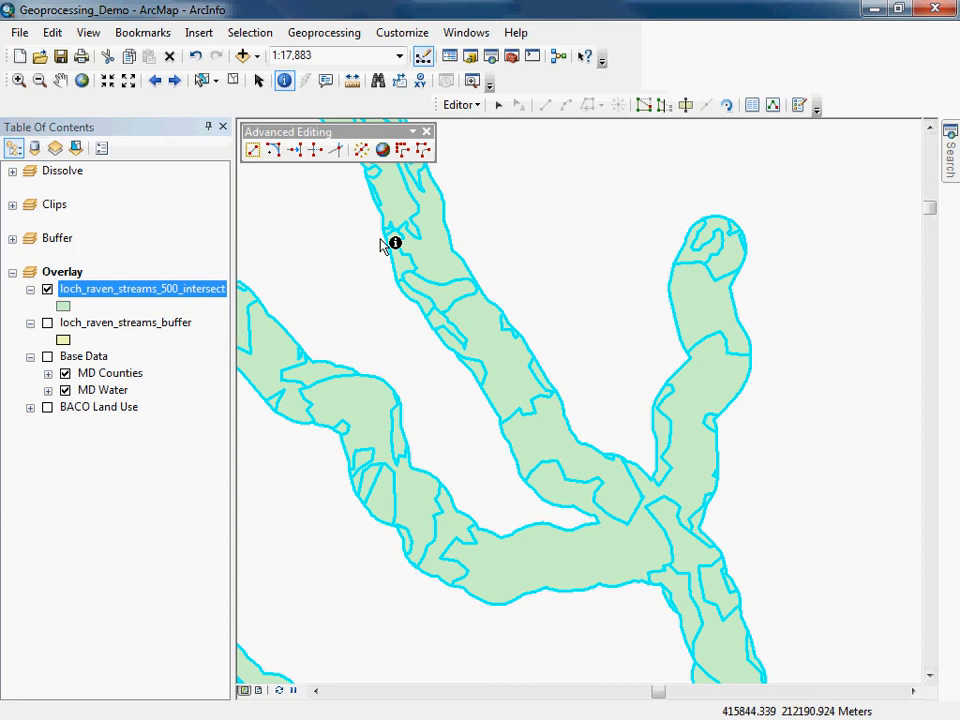
Explode the selected multipart intersect features into separate polygons and identify two of the resulting pieces.
left_click(361, 152)
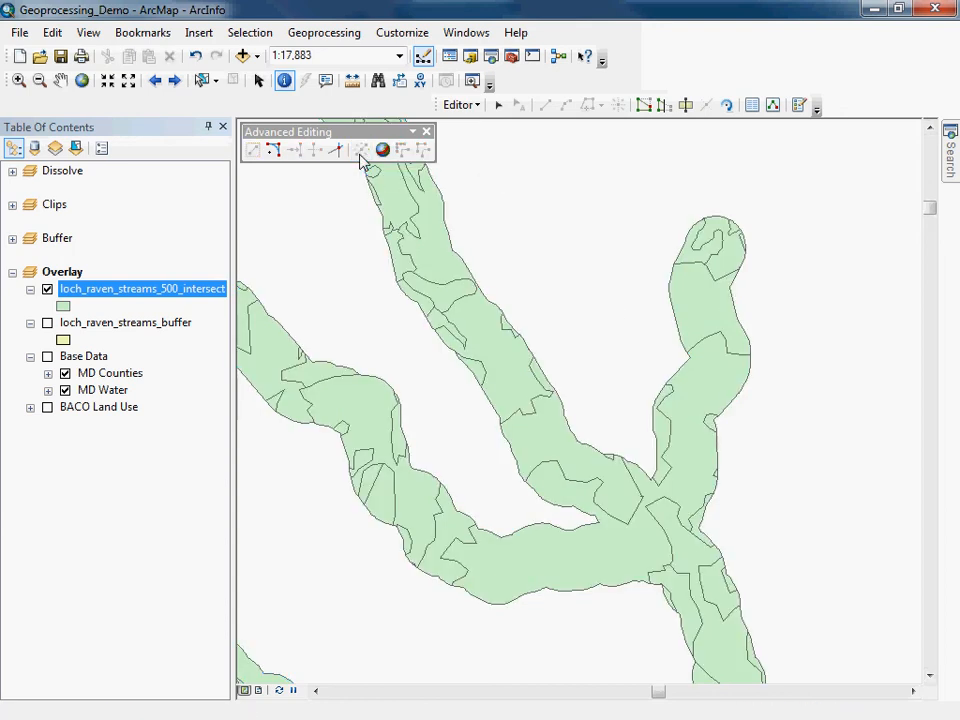
left_click(553, 433)
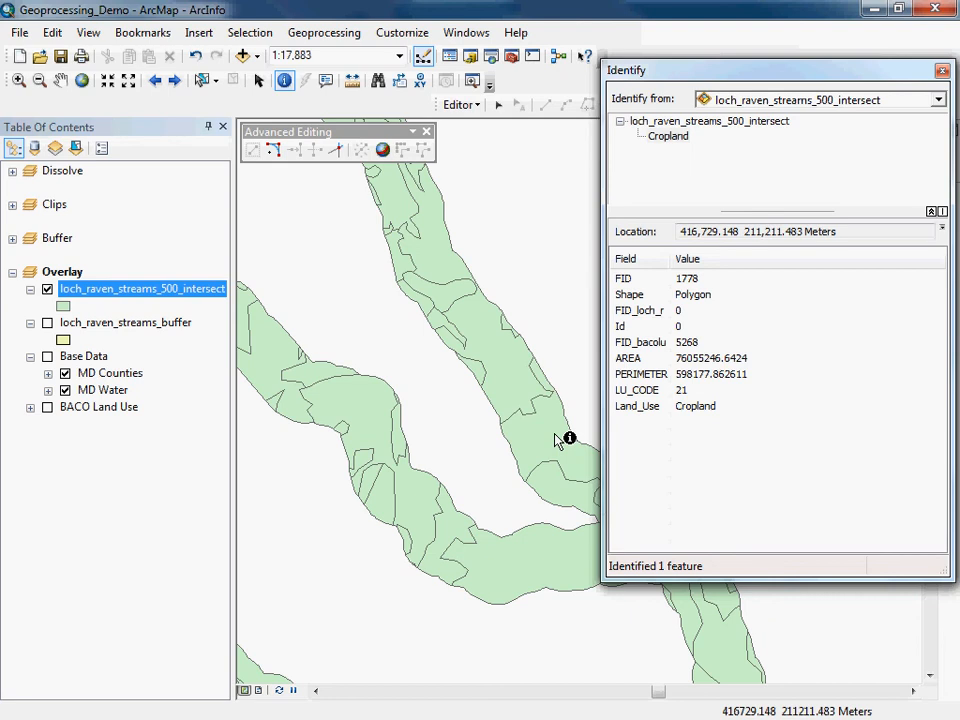
left_click(357, 417)
left_click(281, 355)
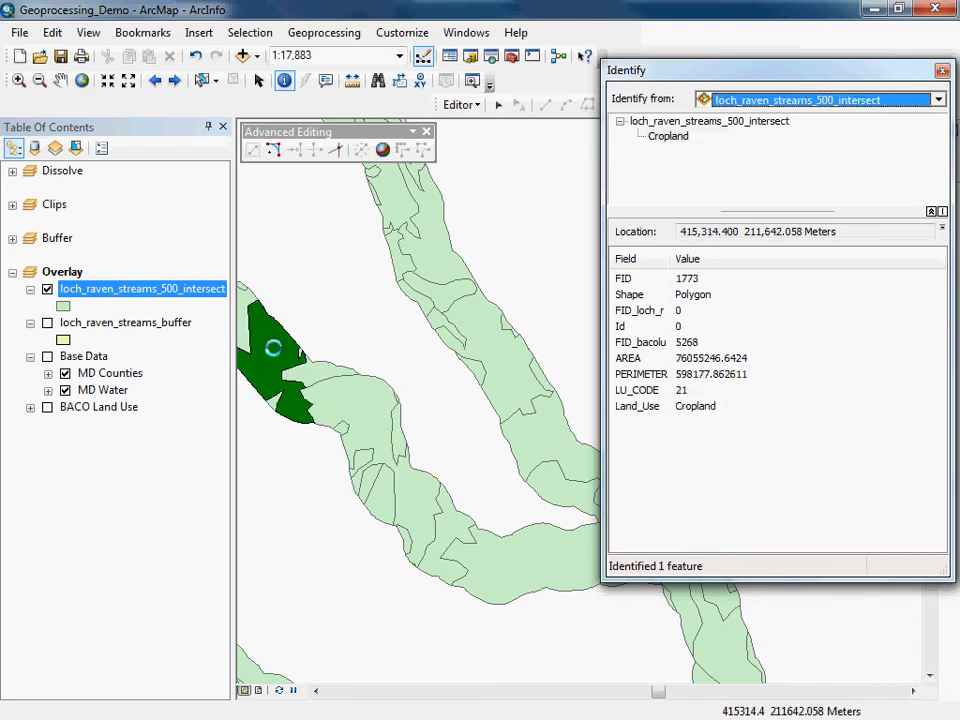
left_click(428, 133)
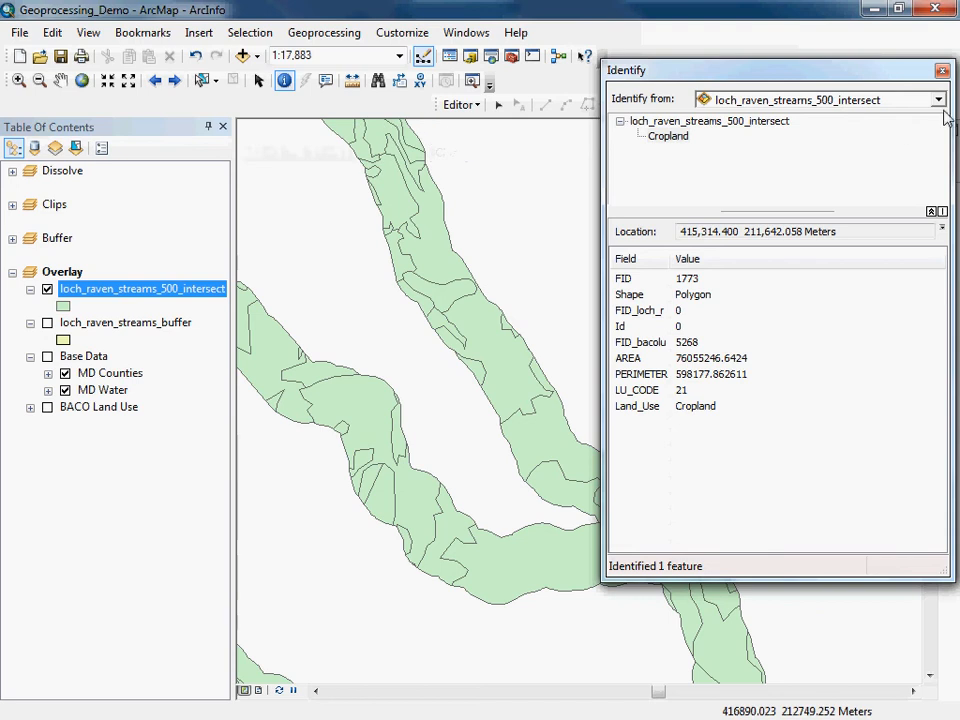
left_click(942, 70)
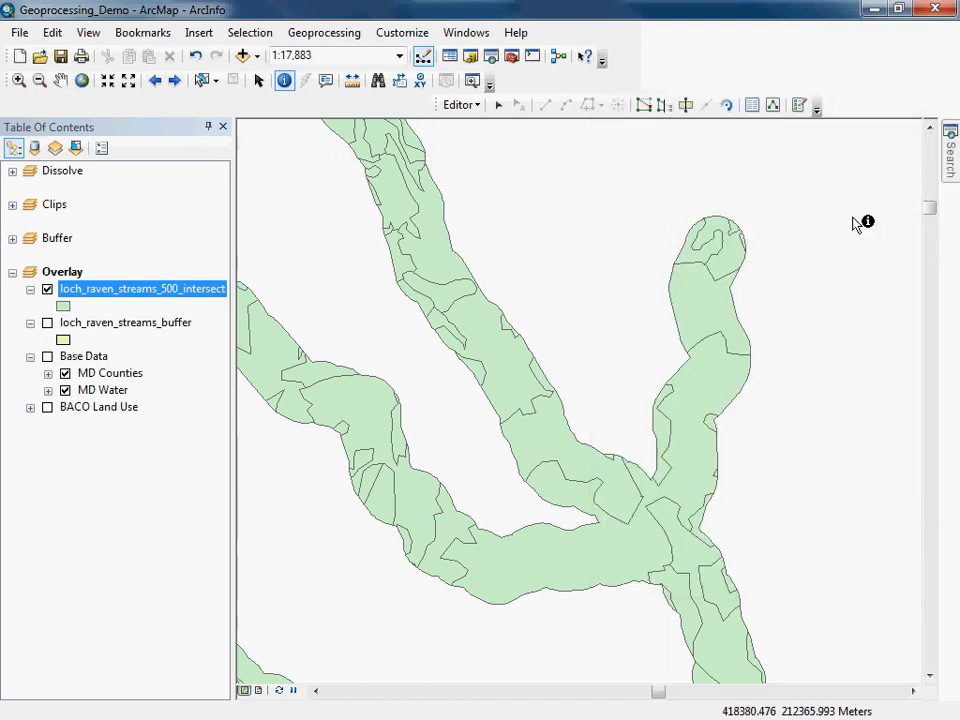
Stop editing, save the edits, and hide the Editor toolbar.
left_click(460, 105)
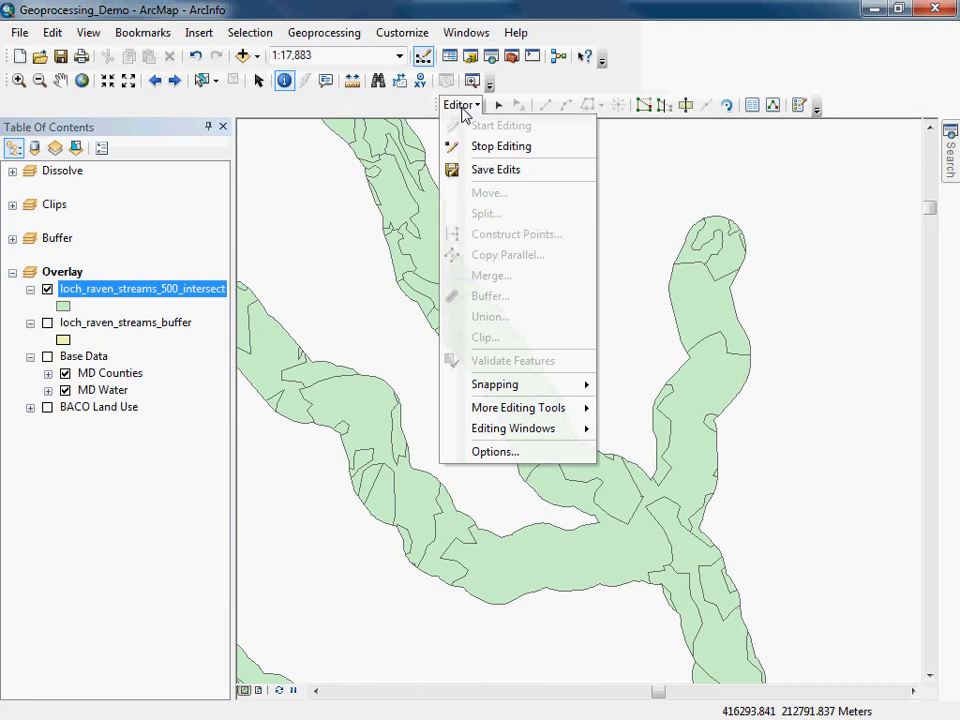
left_click(492, 148)
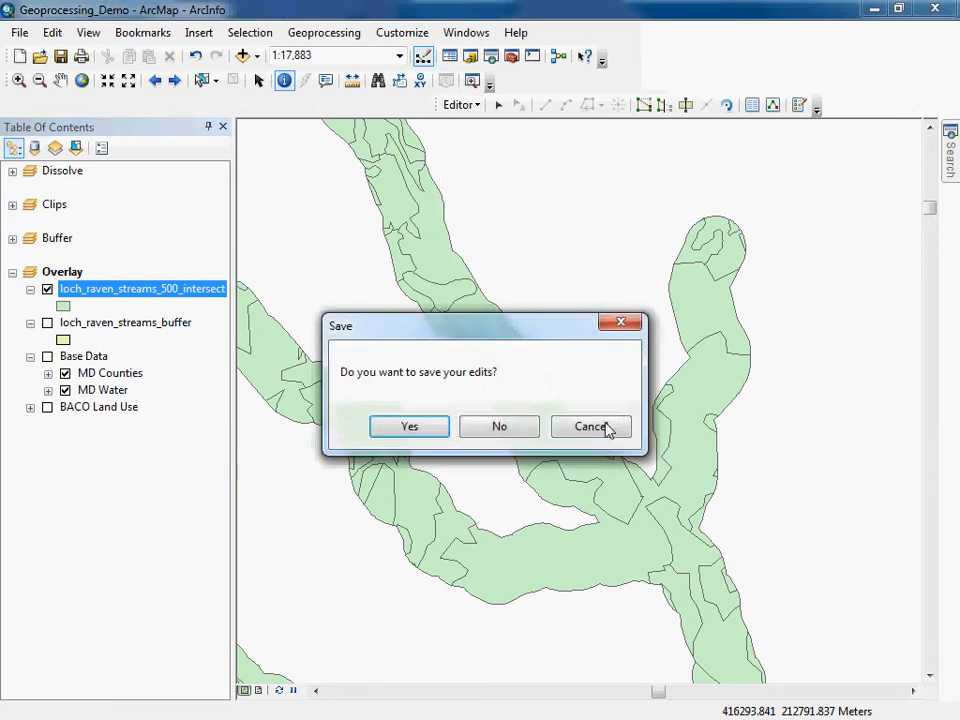
left_click(410, 427)
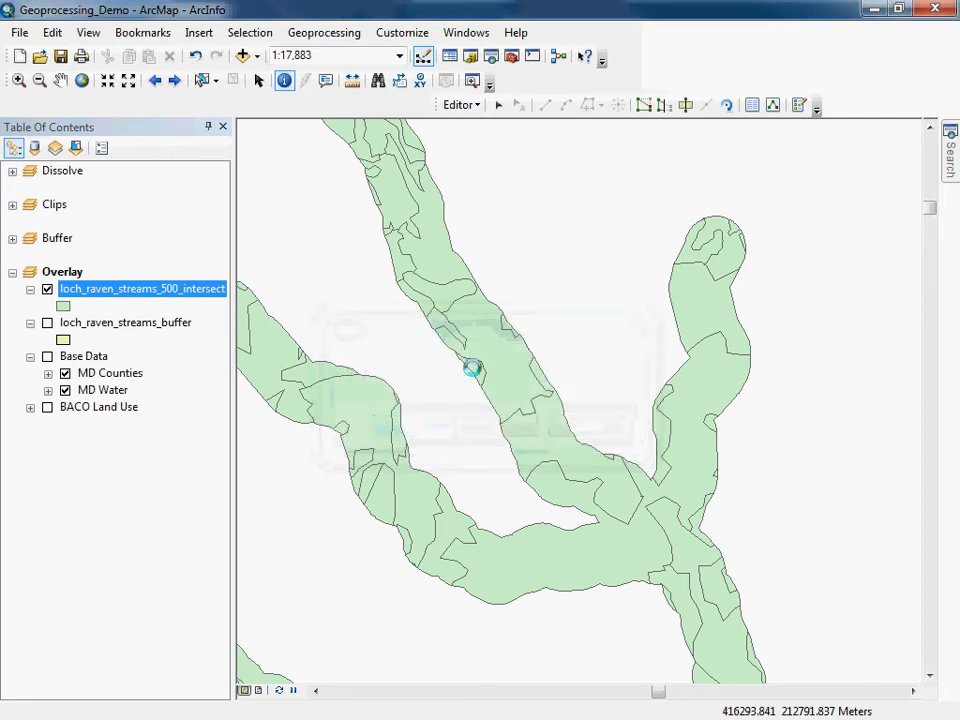
right_click(701, 86)
left_click(735, 260)
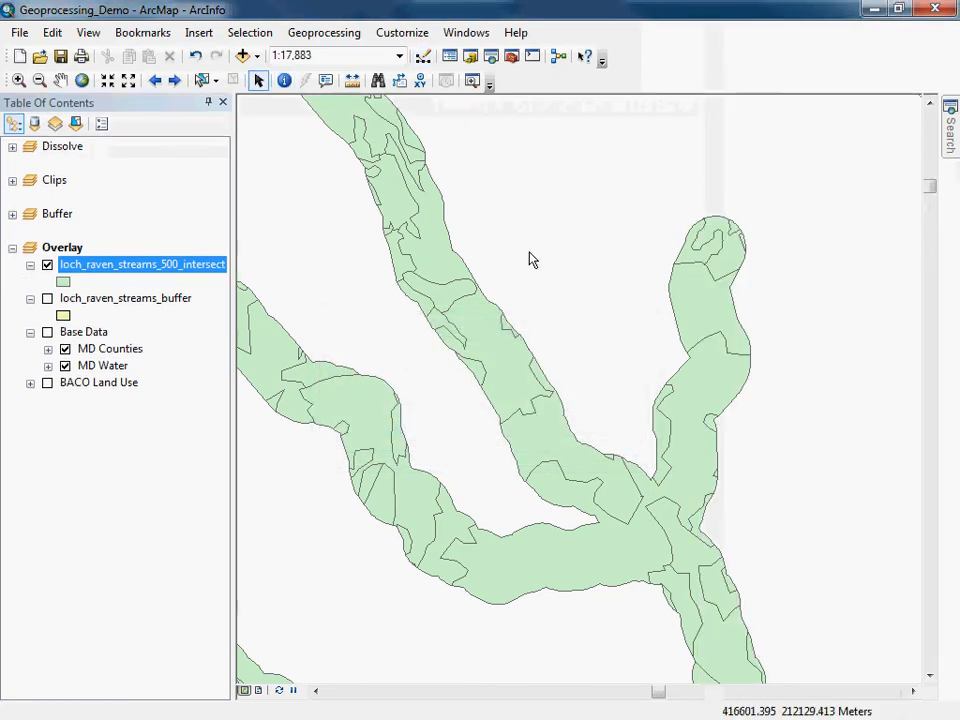
Open the attribute table of the loch_raven_streams_500_intersect layer.
right_click(128, 268)
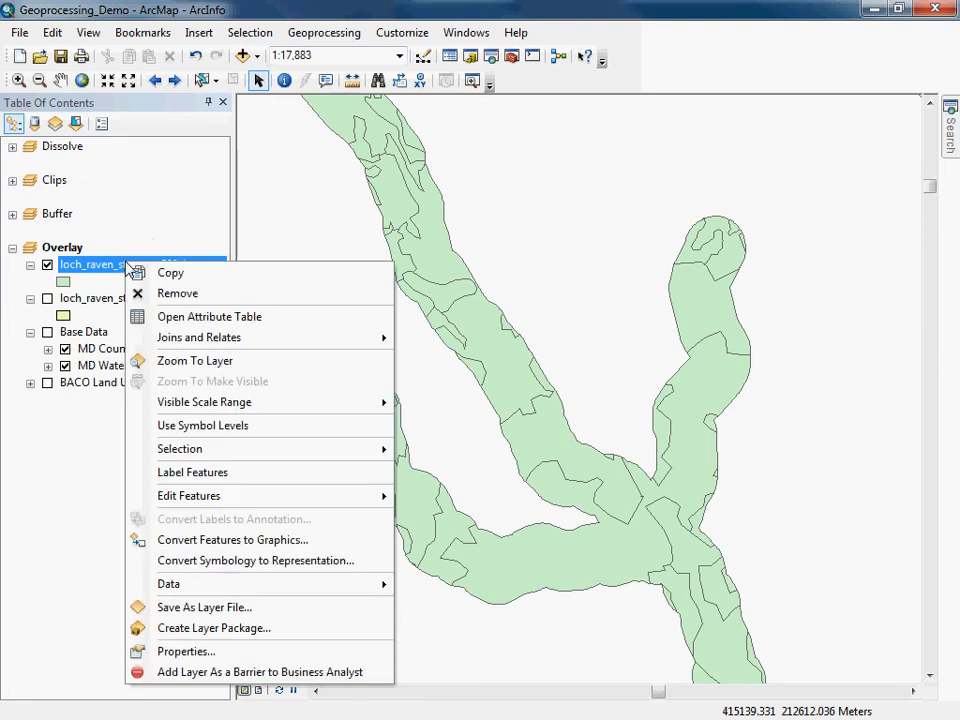
left_click(208, 363)
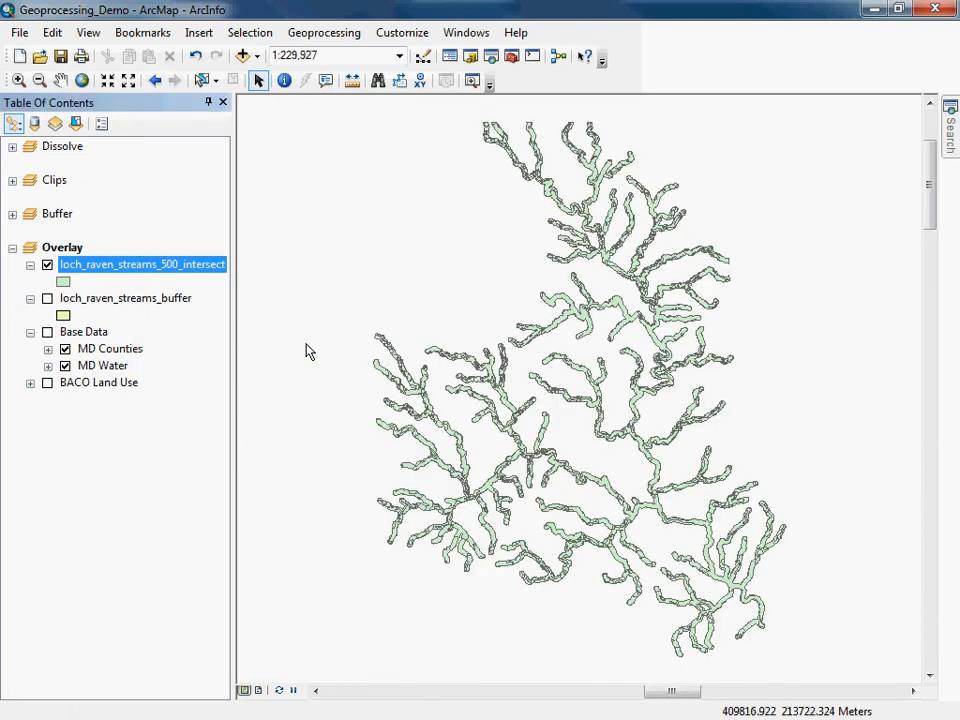
right_click(140, 270)
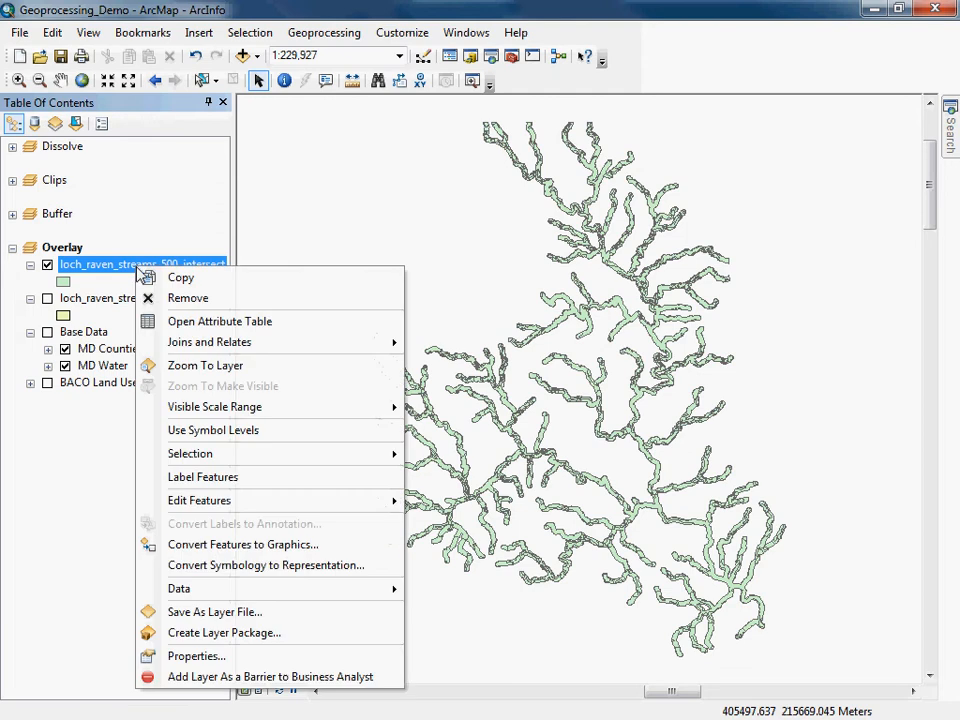
left_click(162, 320)
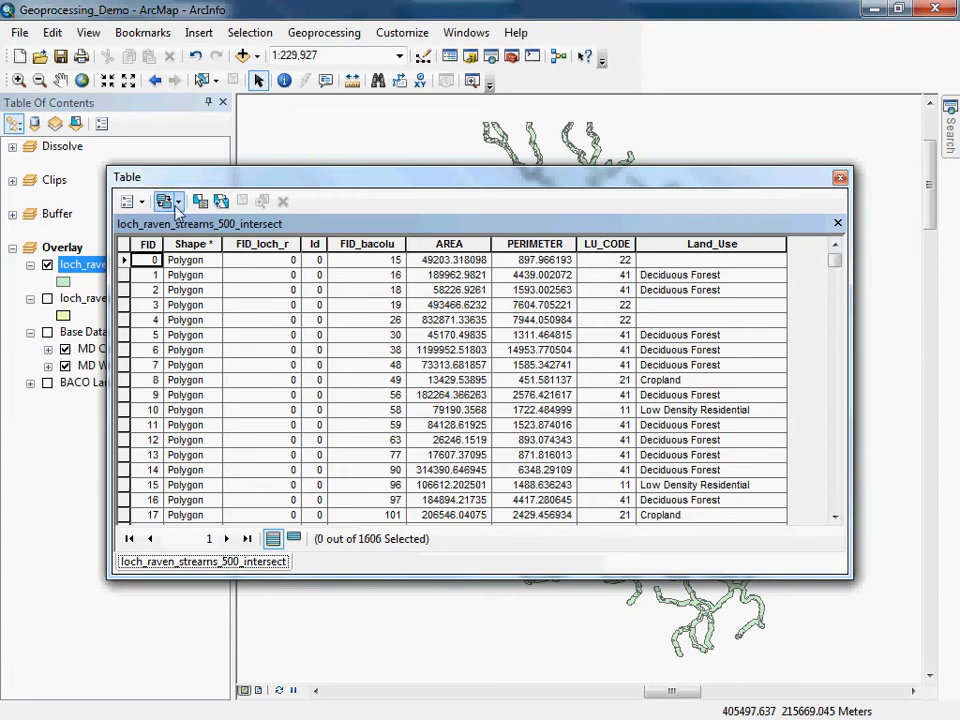
Add a Float field named ACRES with precision 11 and scale 2 to the intersect table.
left_click(130, 201)
left_click(156, 334)
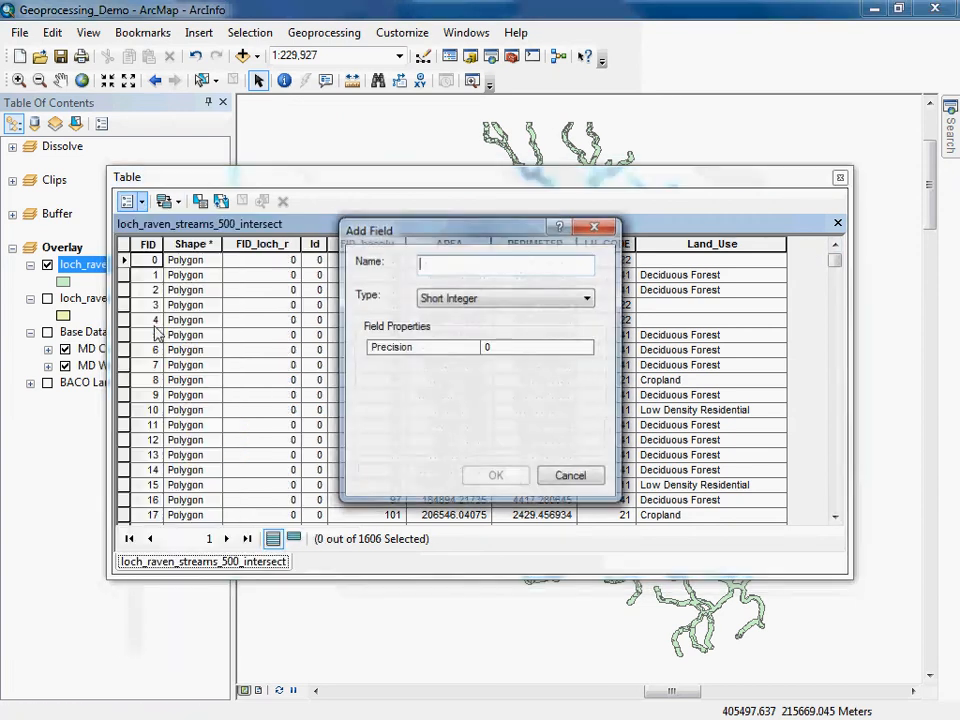
type("ACRES")
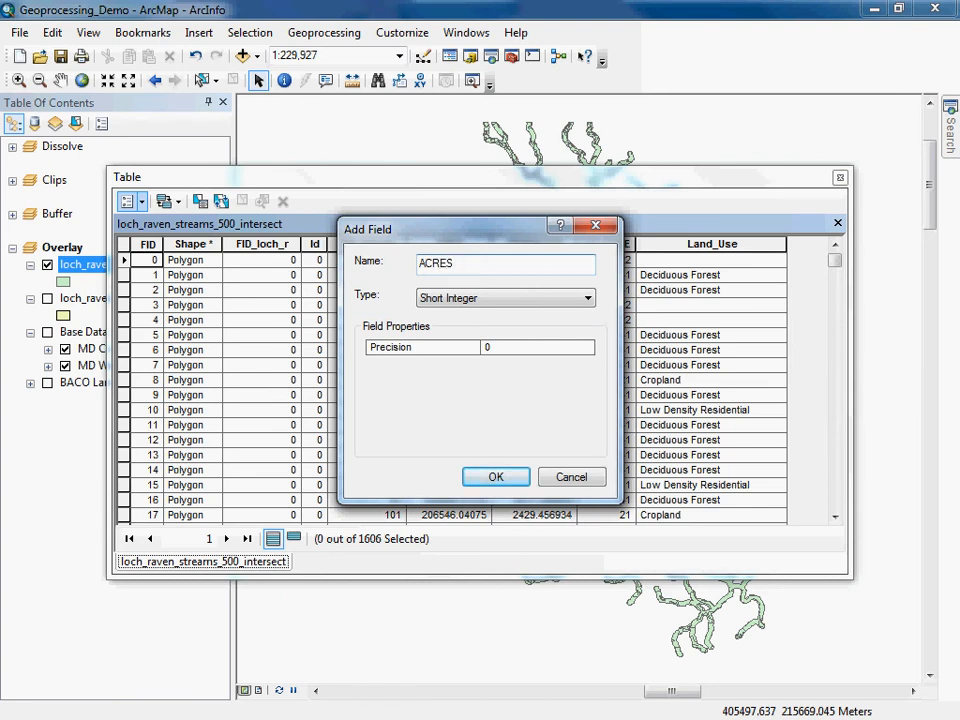
left_click(586, 298)
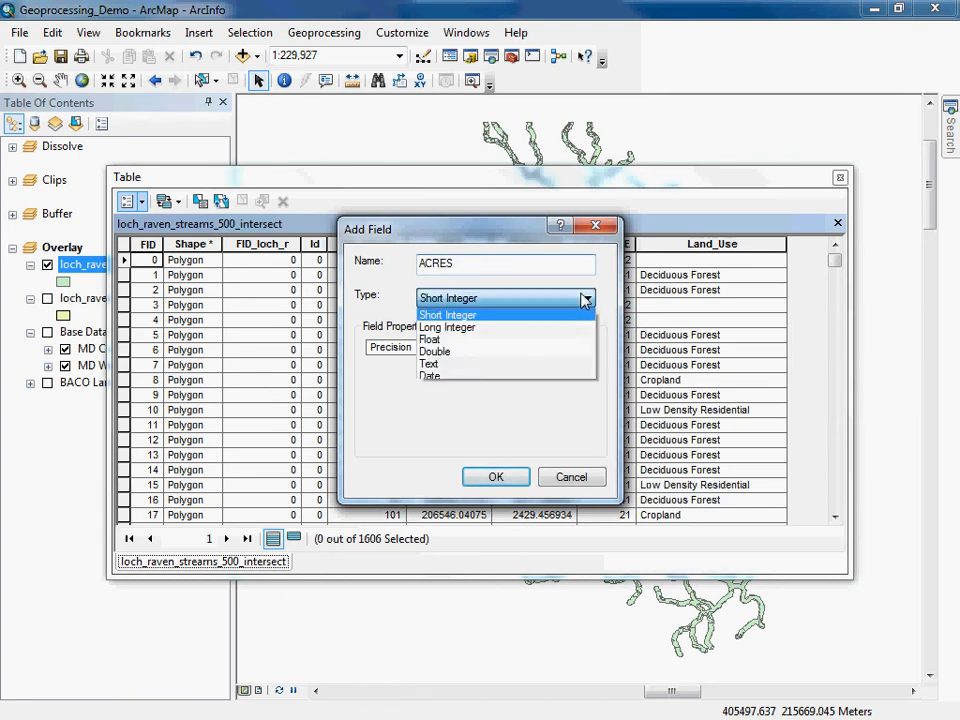
left_click(457, 340)
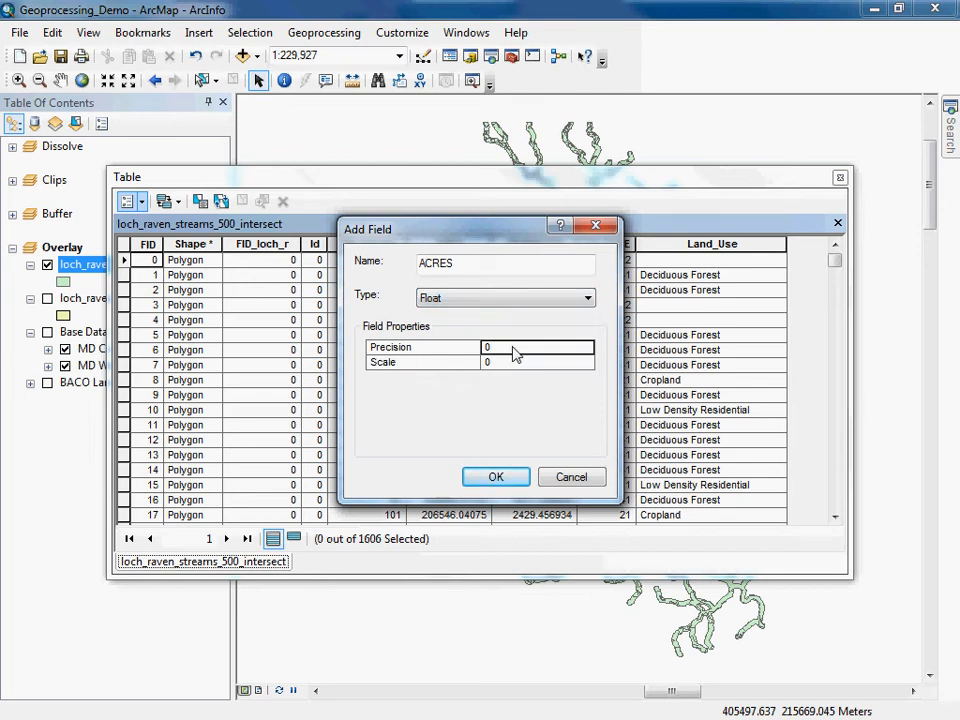
type("10")
left_click(537, 364)
type("2")
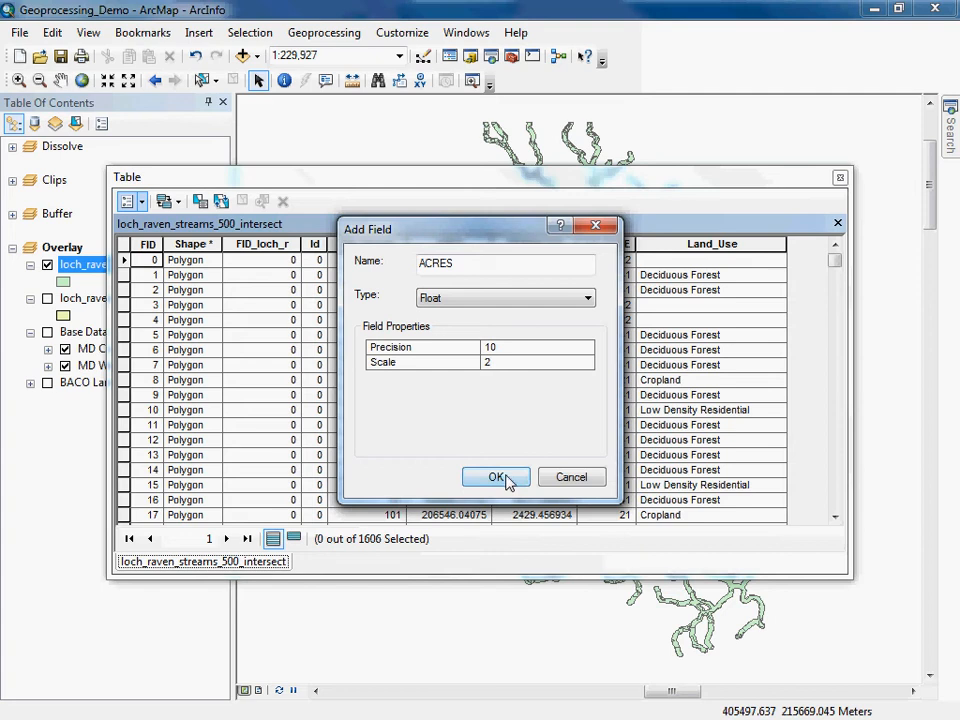
left_click(511, 347)
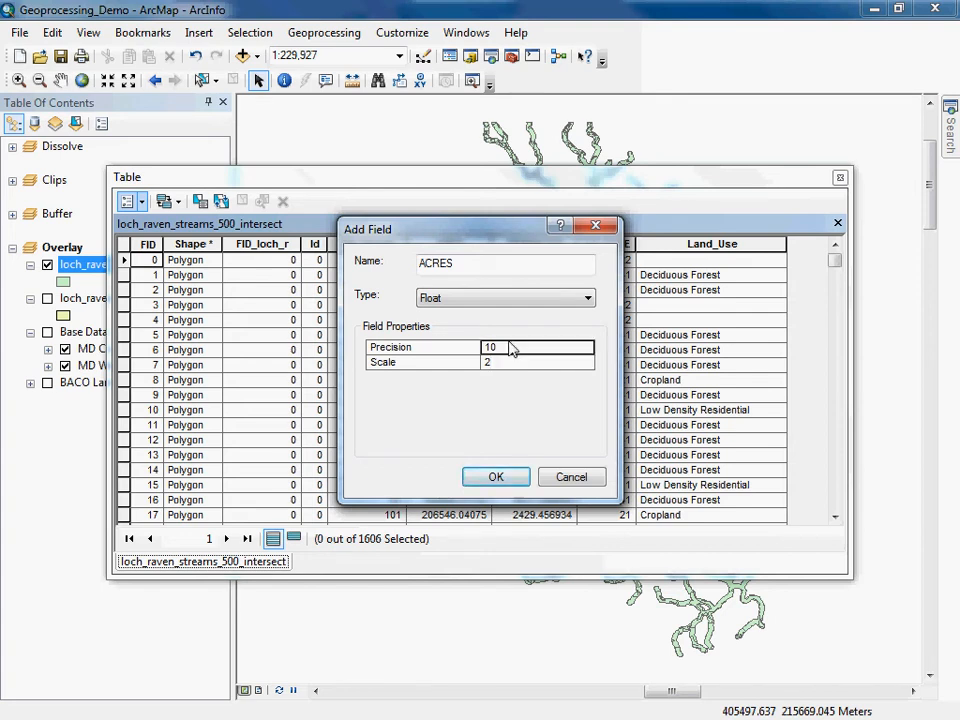
type("1")
left_click(516, 363)
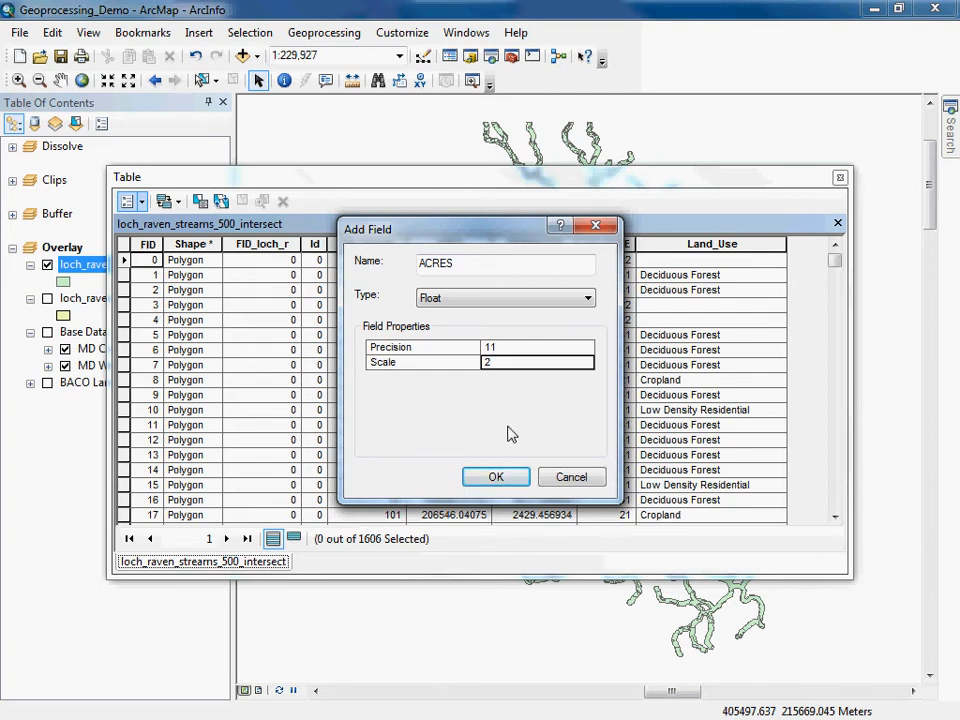
left_click(506, 479)
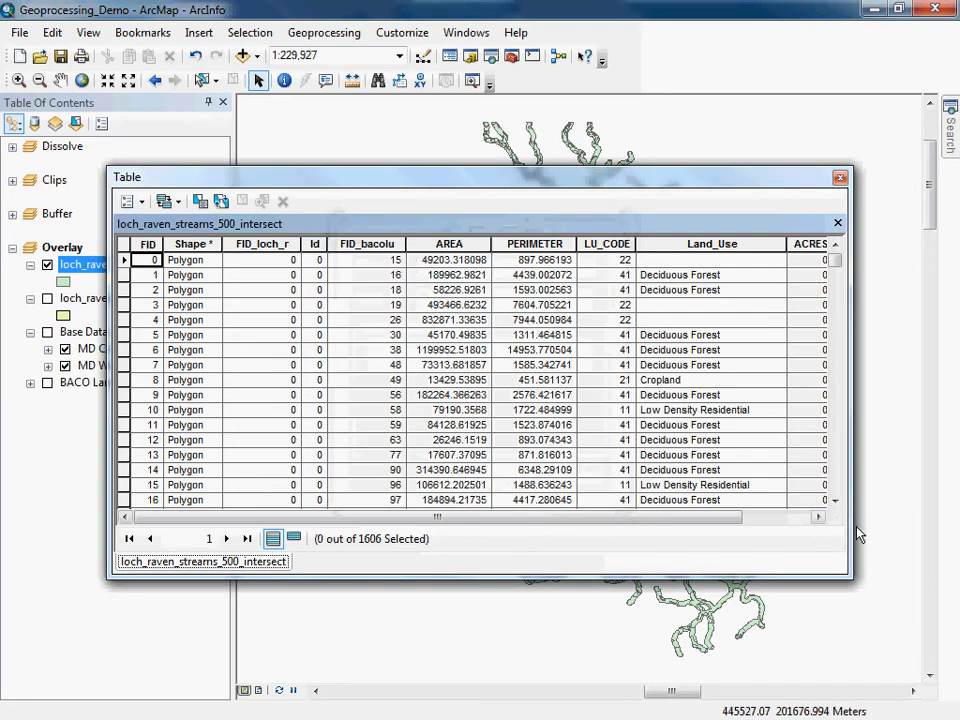
Calculate geometry for the ACRES field as area in Acres US using the data source coordinate system.
left_click_drag(851, 506, 877, 506)
left_click(810, 245)
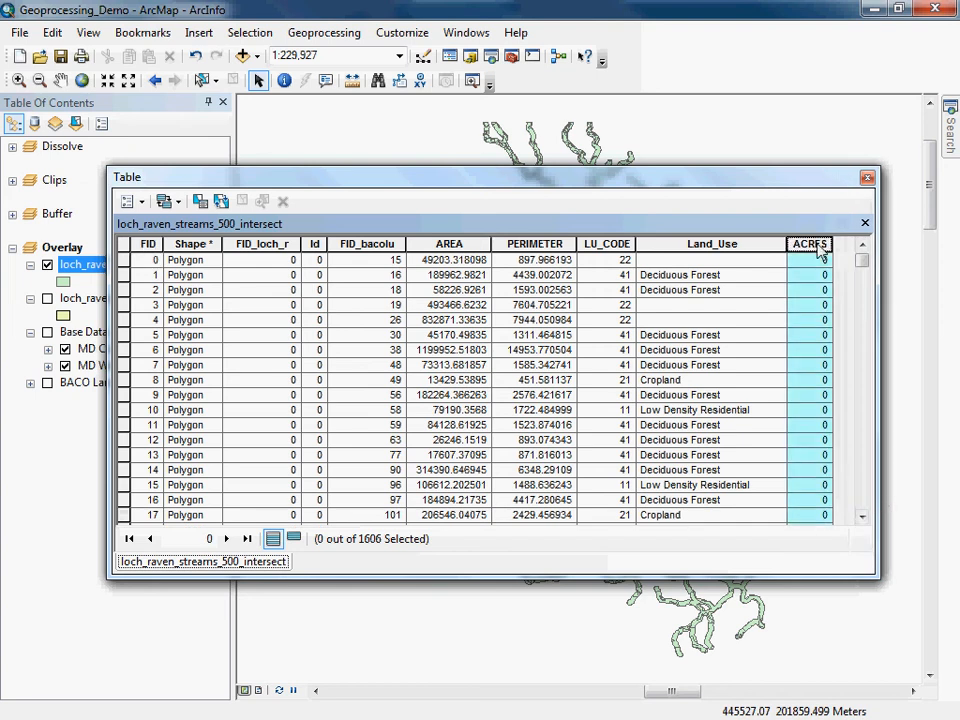
right_click(812, 246)
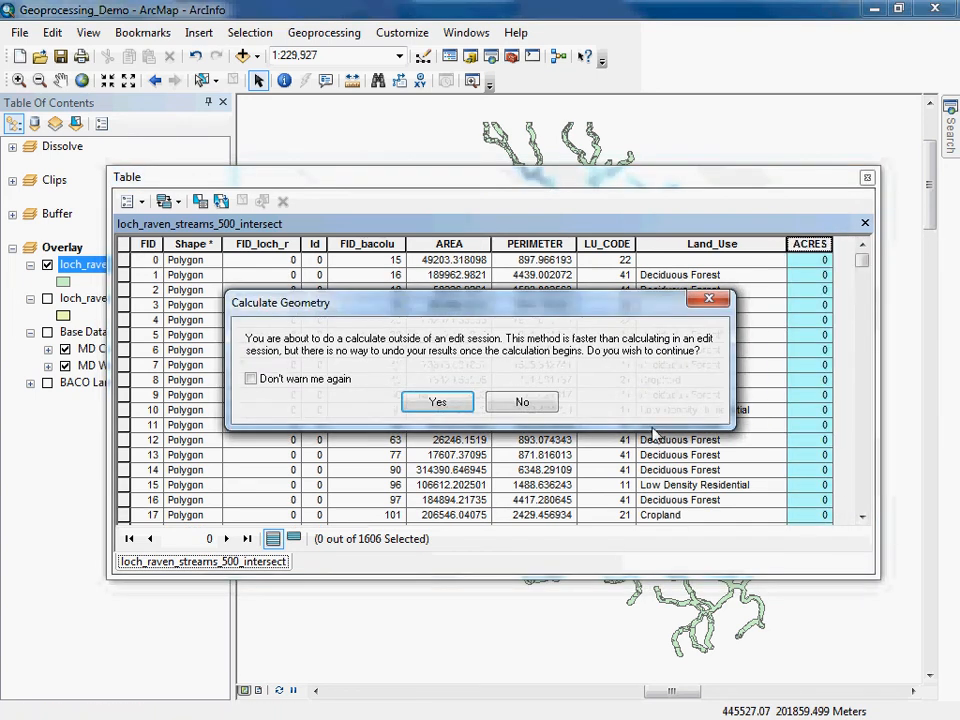
left_click(438, 402)
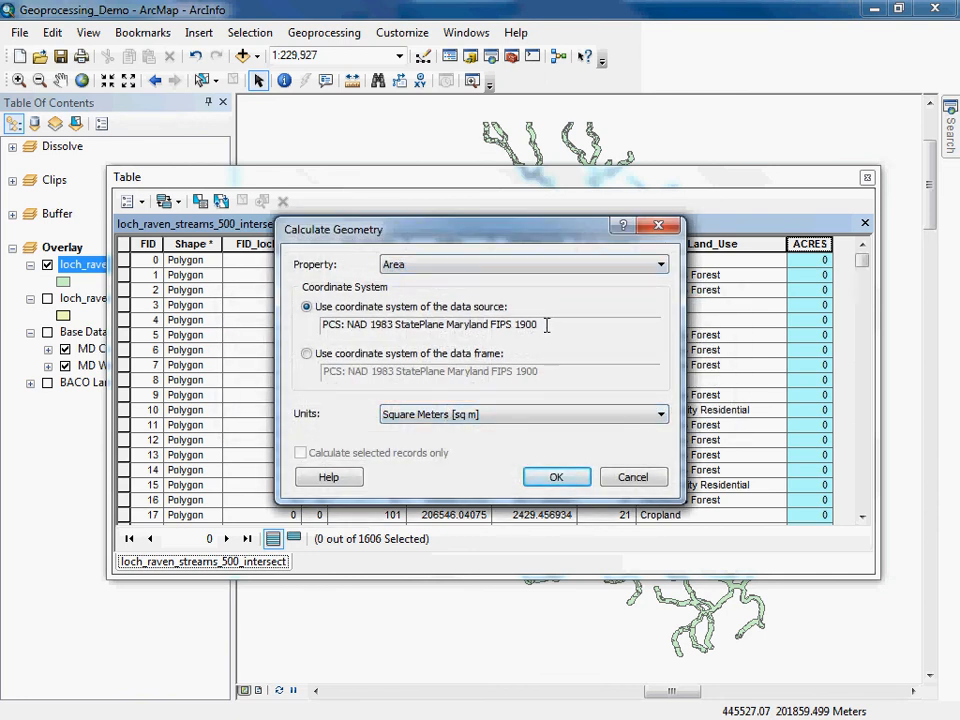
left_click(659, 416)
left_click(433, 431)
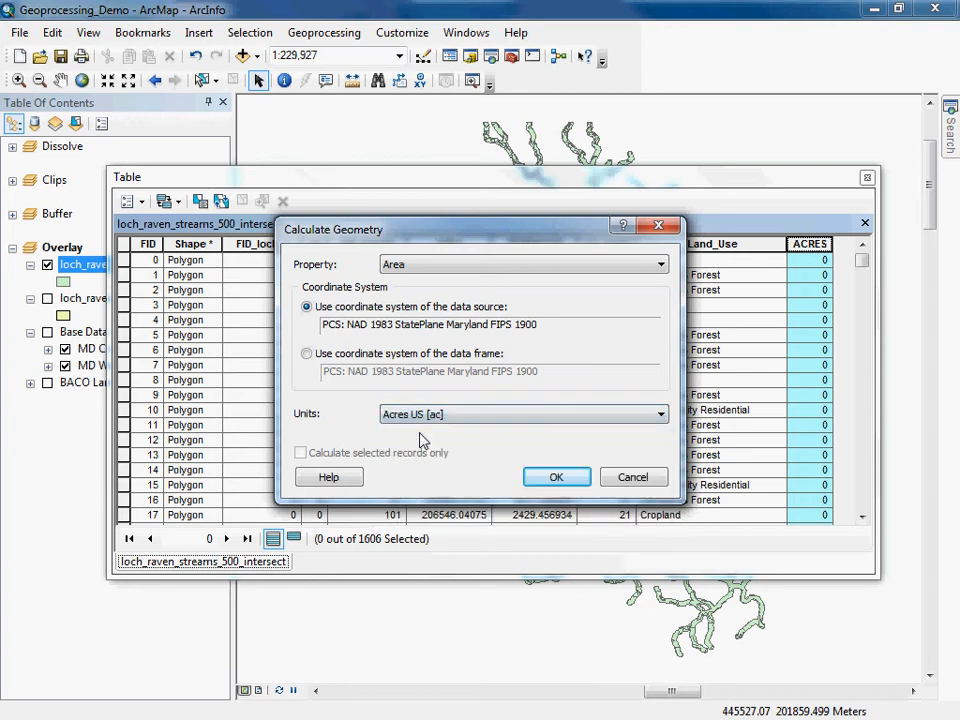
left_click(557, 477)
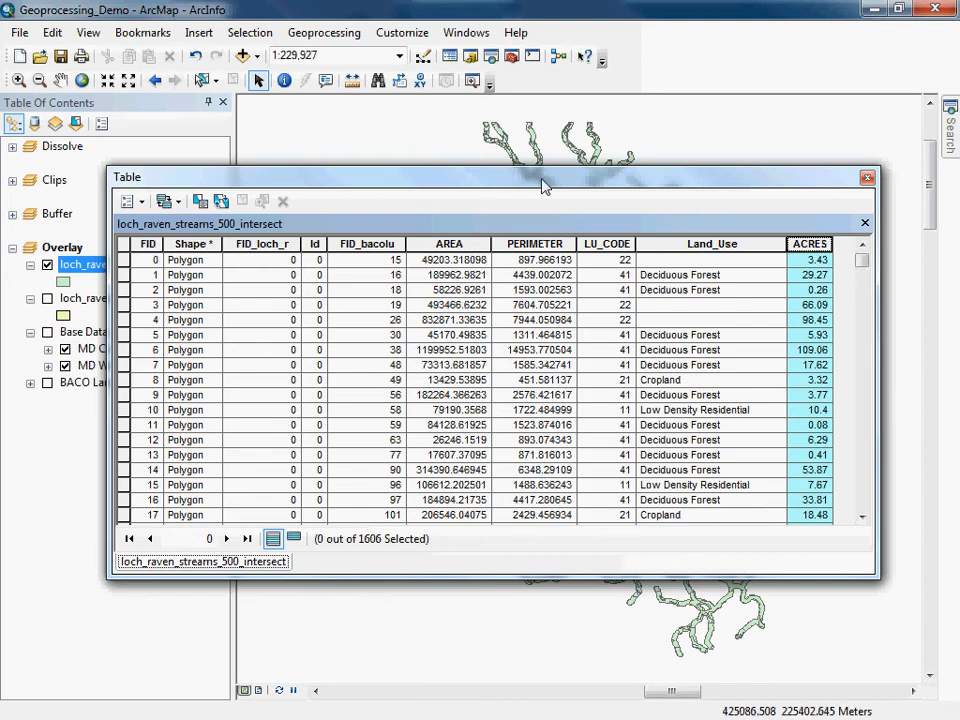
View statistics for the ACRES field and close them.
right_click(817, 249)
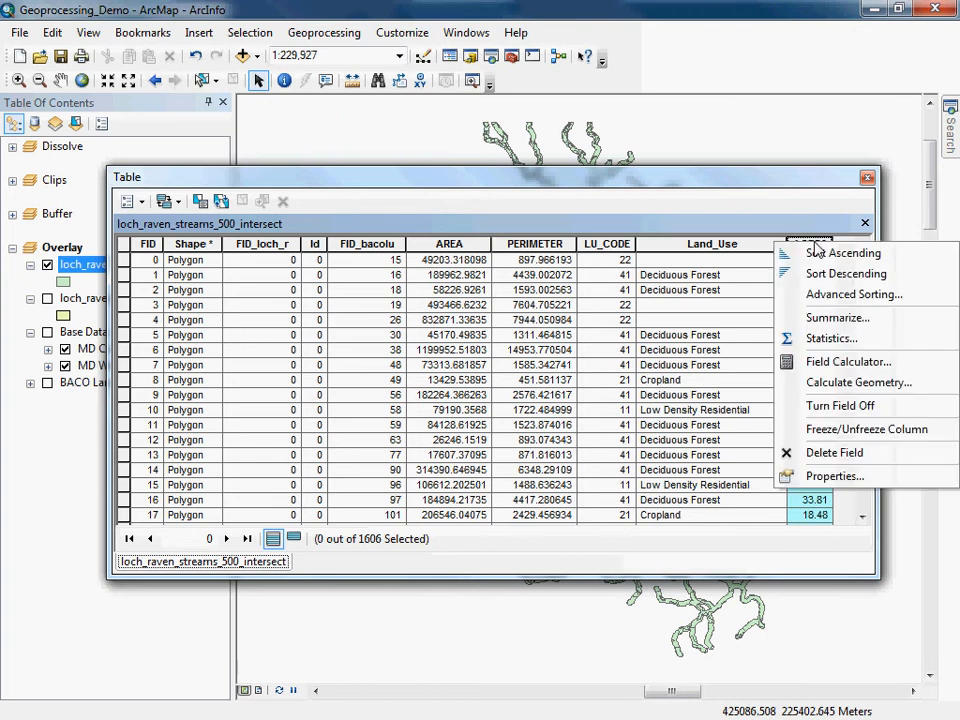
left_click(821, 340)
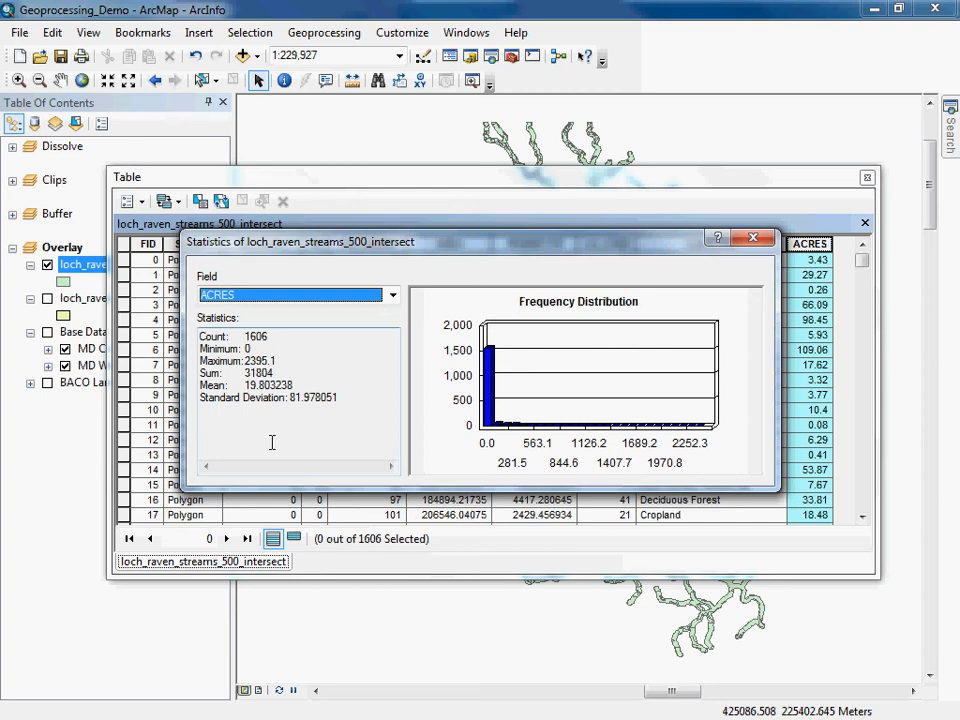
left_click(755, 240)
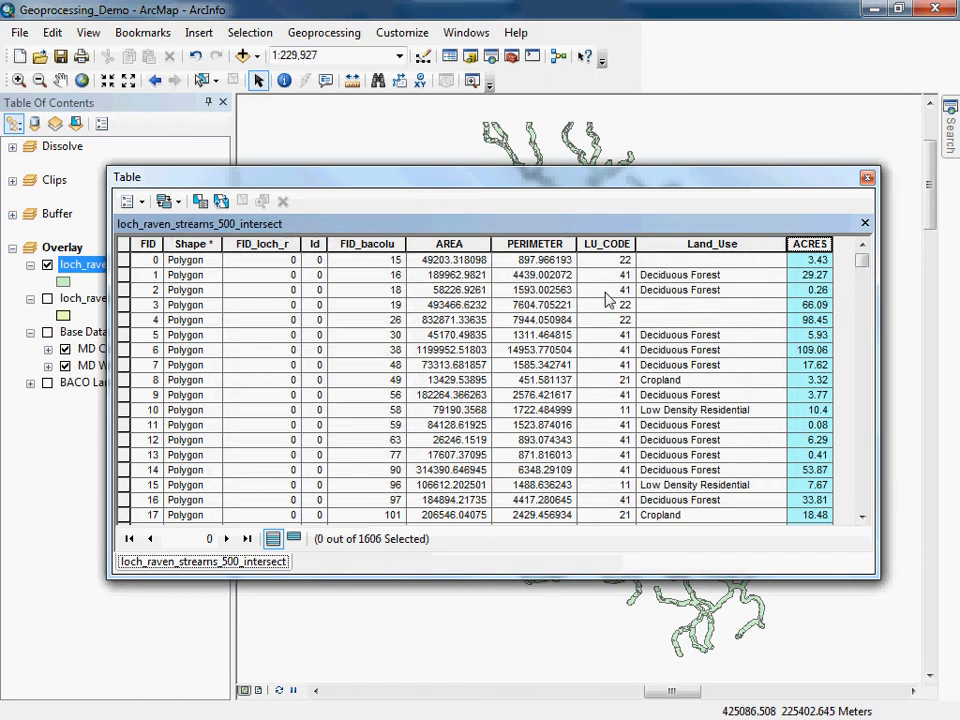
Summarize the intersect table by the LU_CODE field, including the Sum statistic of ACRES.
left_click(605, 244)
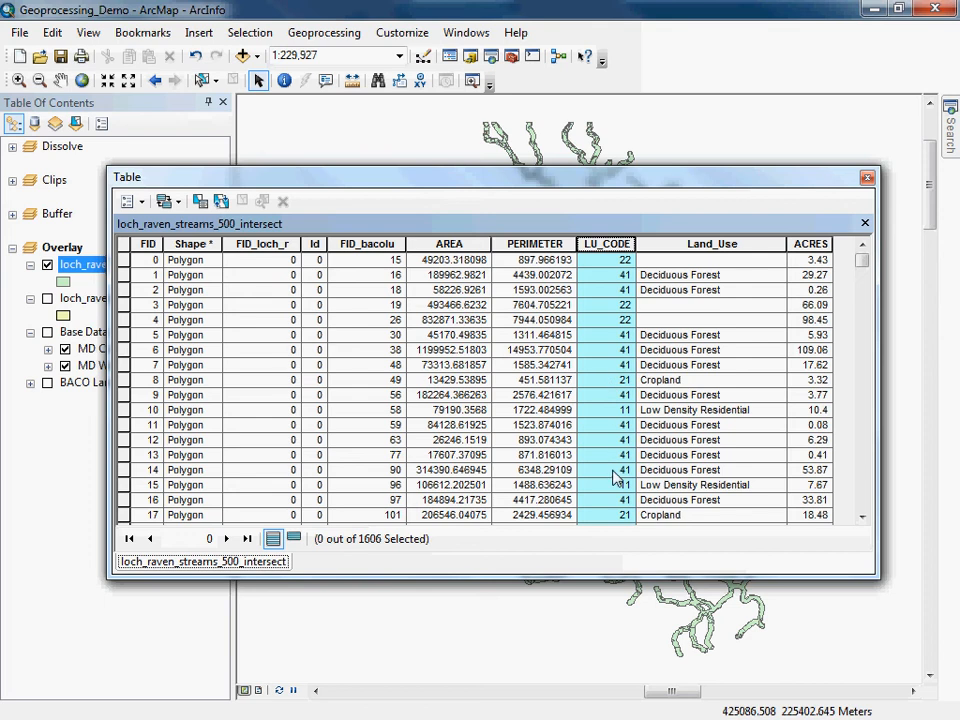
right_click(595, 251)
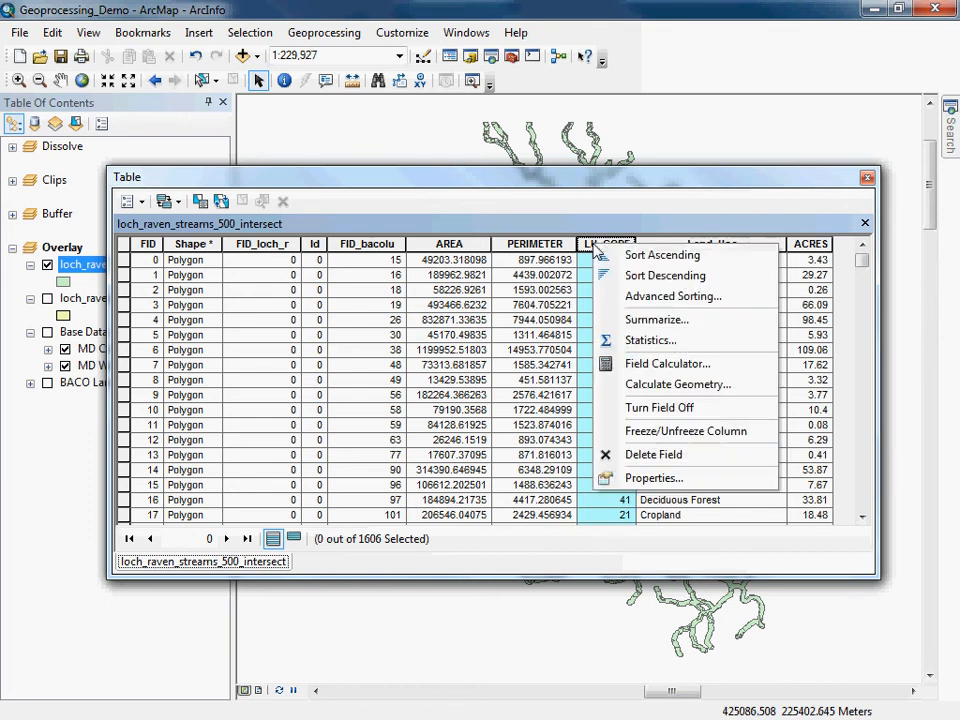
left_click(638, 320)
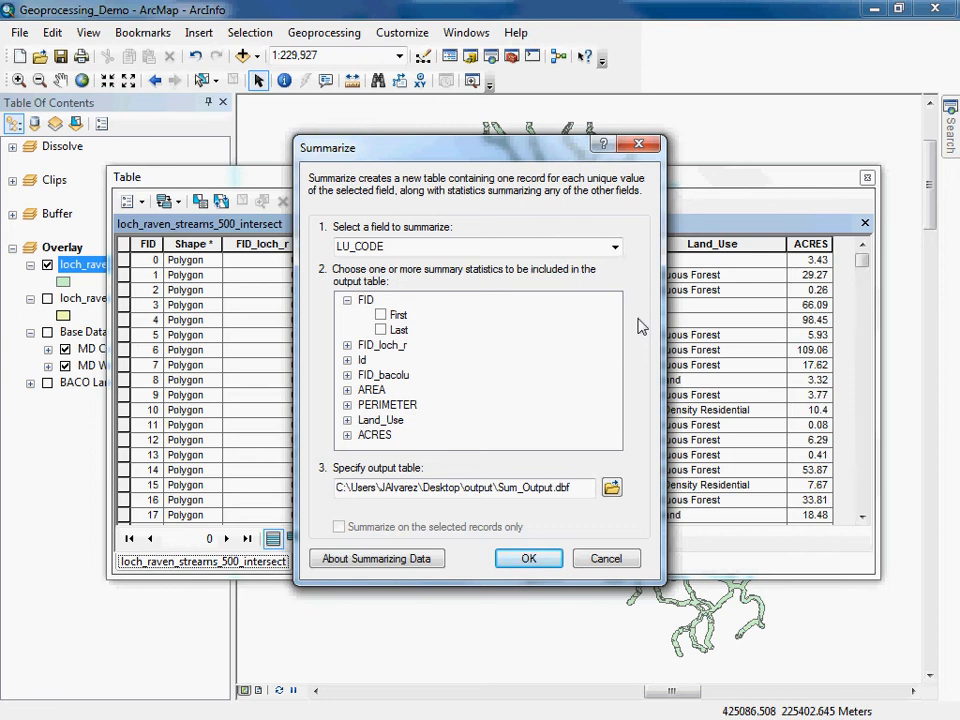
left_click(347, 435)
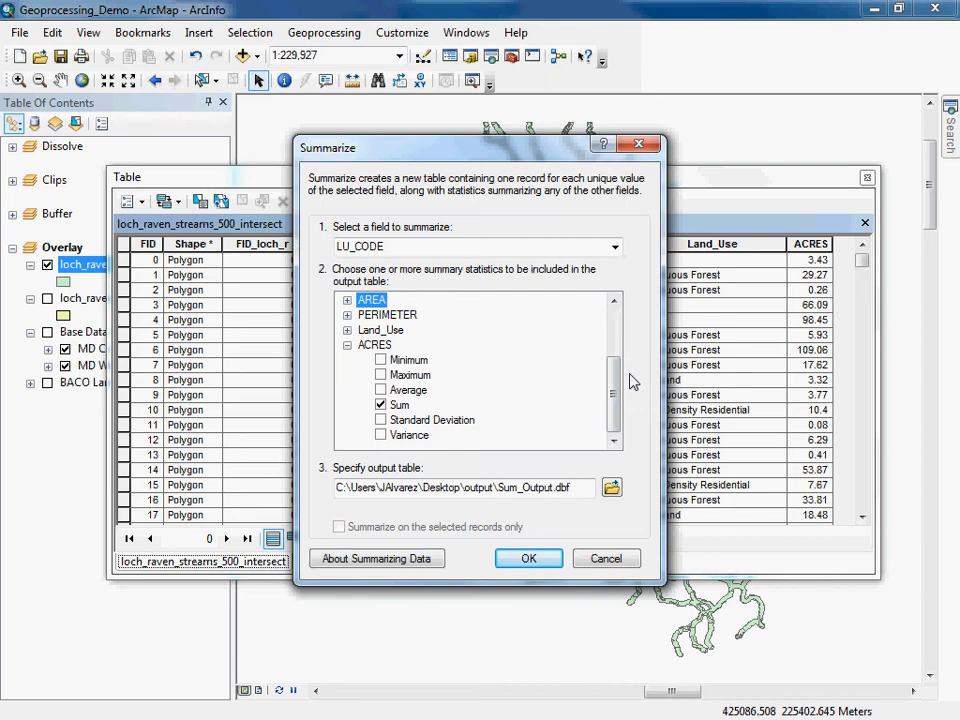
left_click_drag(559, 156, 425, 155)
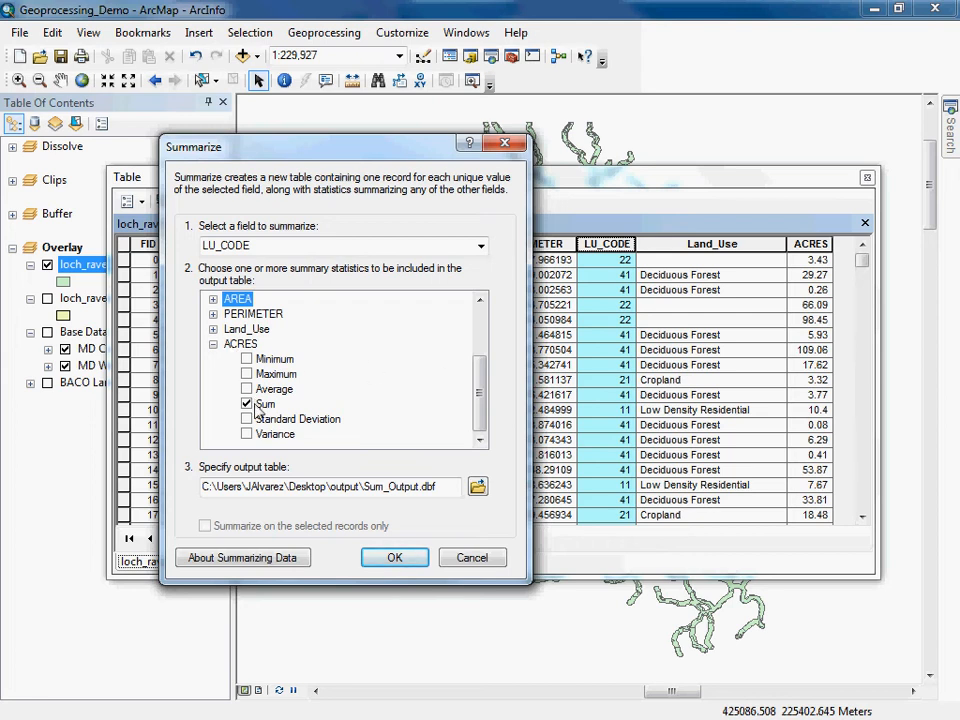
Save the summary output as dBASE table lu_sum.dbf, run the summarize, and add the result table to the map.
left_click(477, 486)
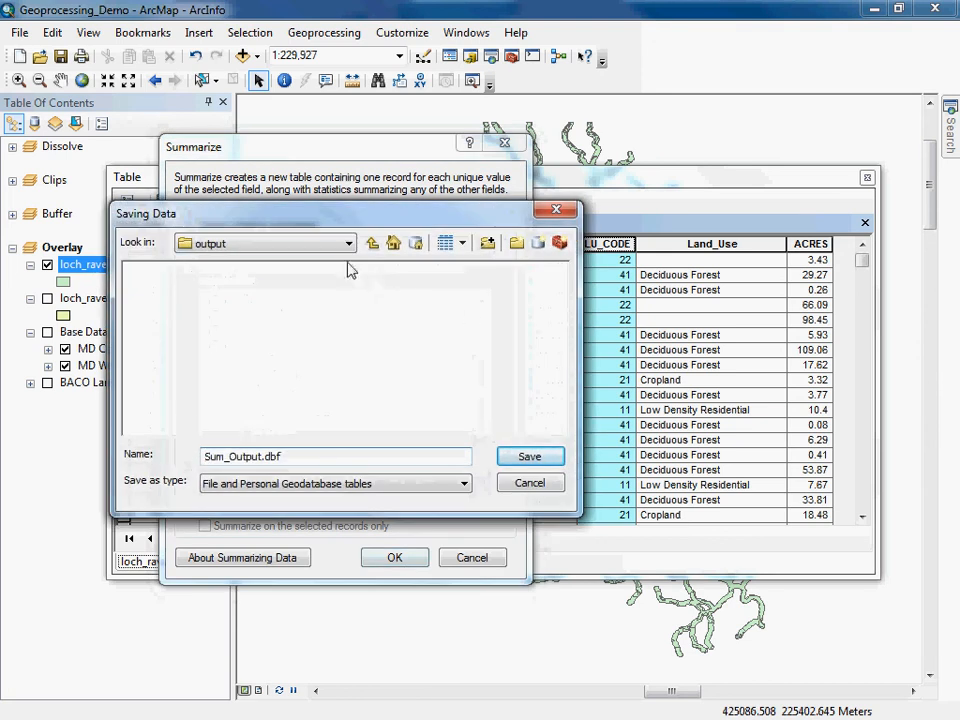
left_click(368, 485)
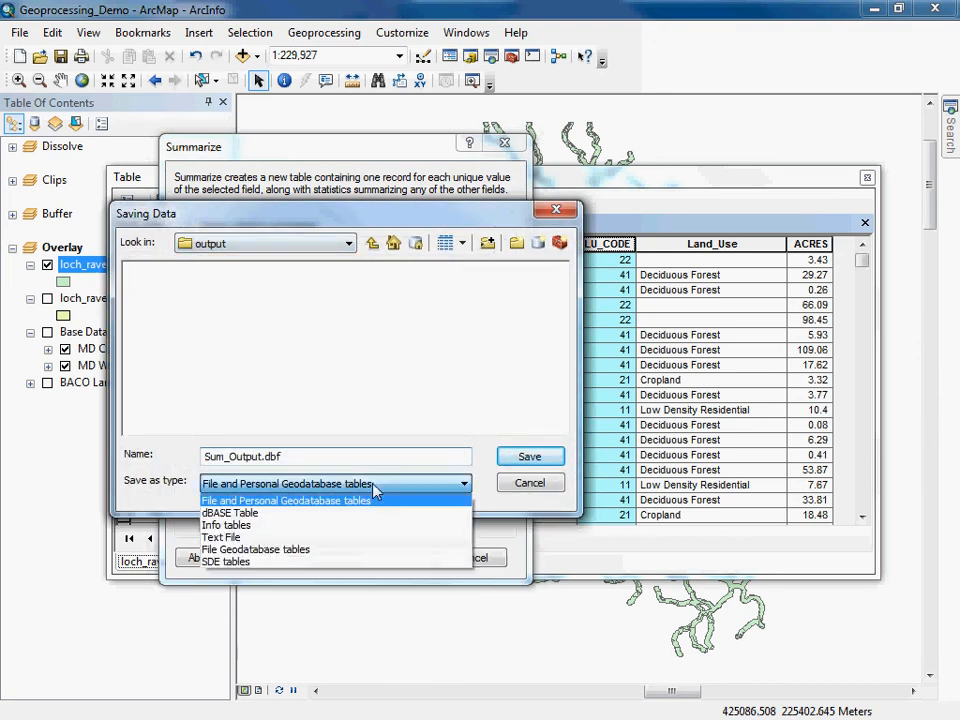
left_click(235, 513)
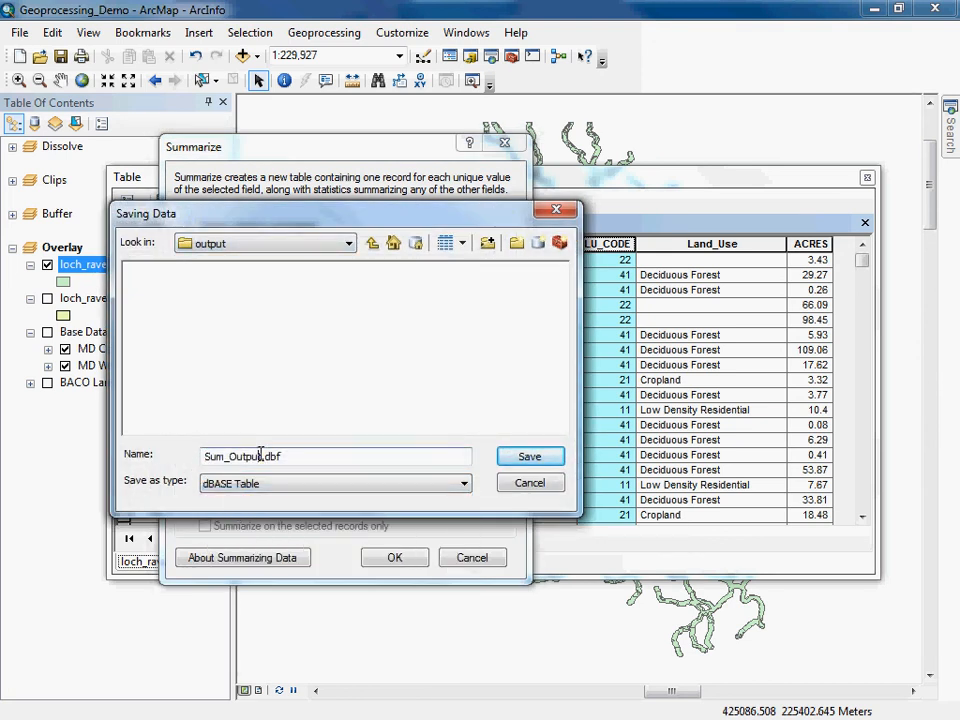
left_click_drag(262, 452, 180, 454)
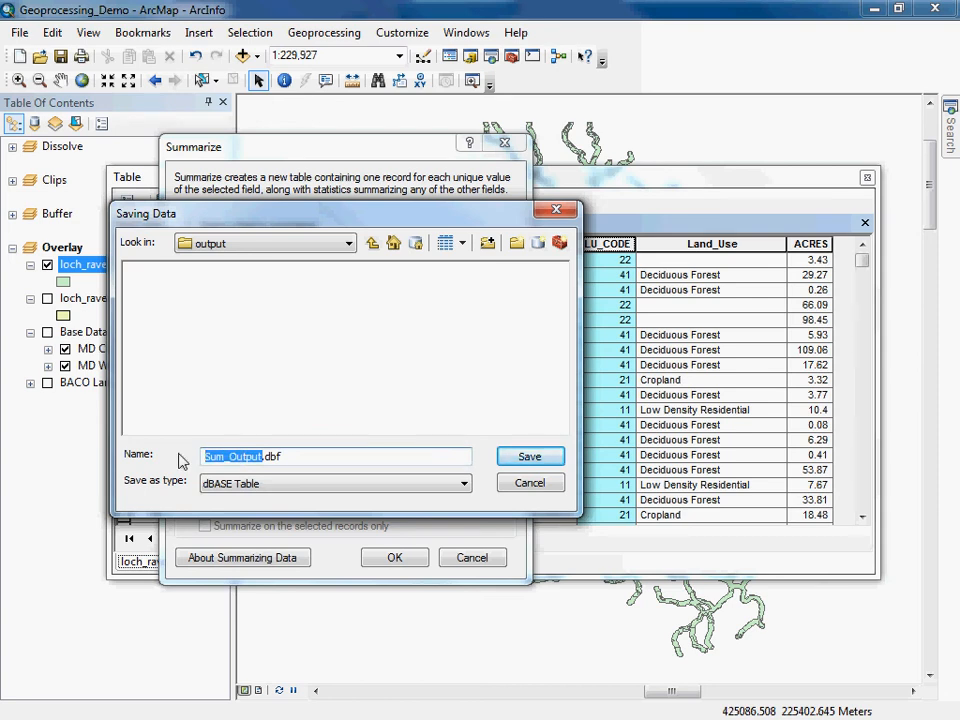
type("lu_sum")
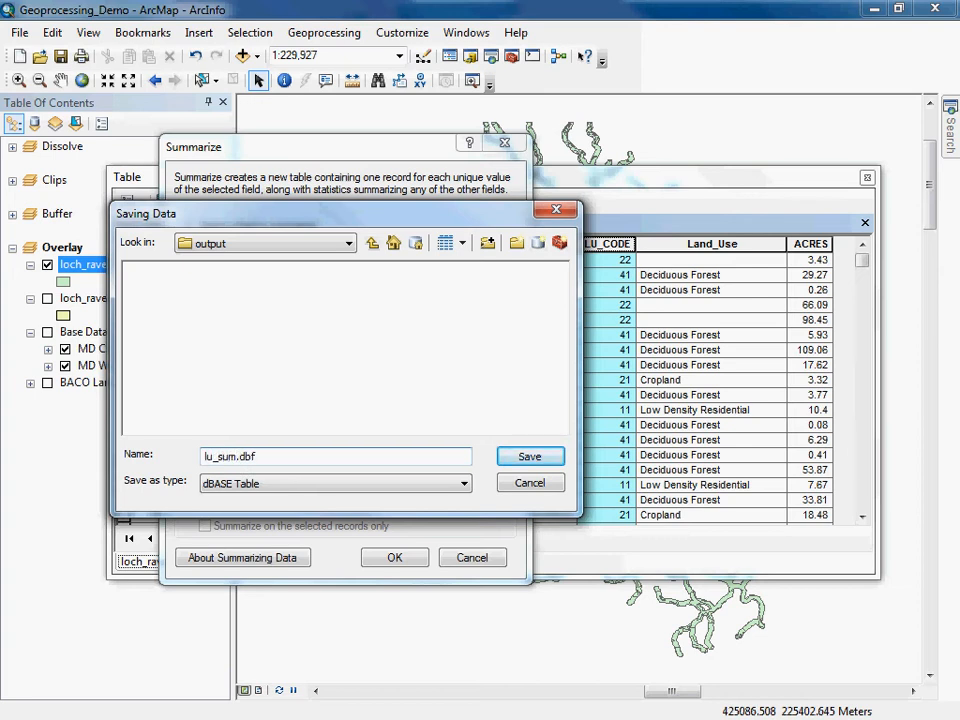
left_click(523, 460)
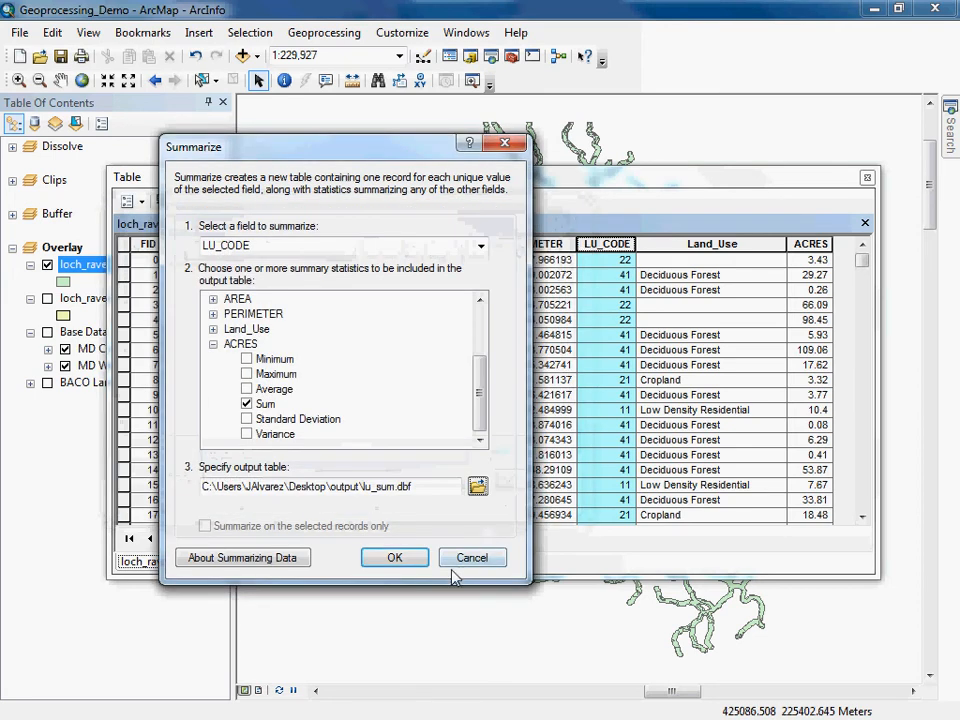
left_click(394, 558)
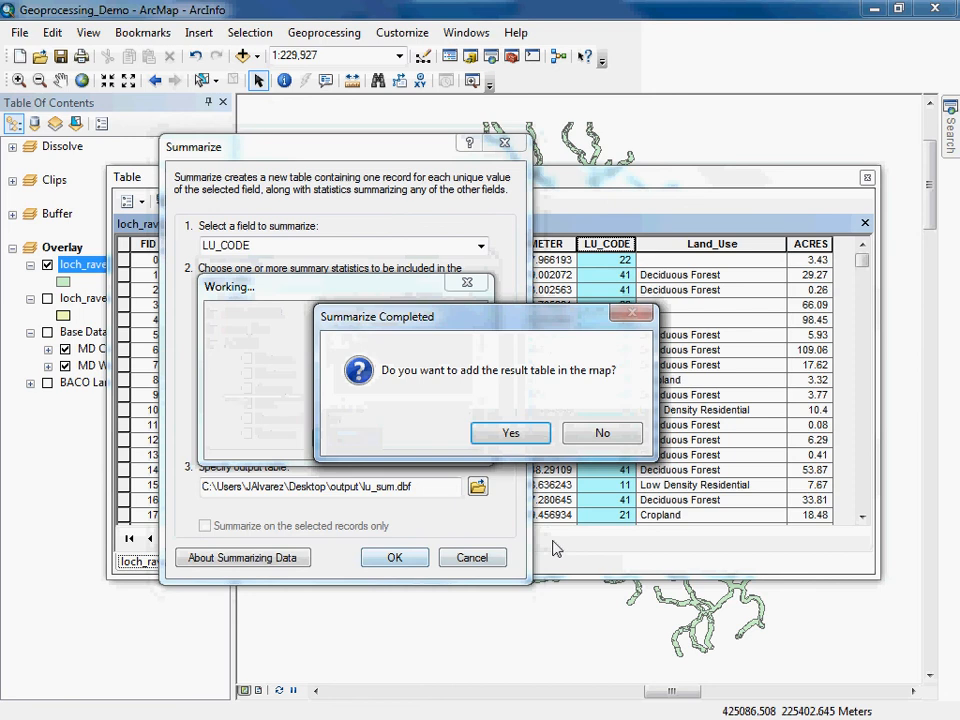
left_click(514, 434)
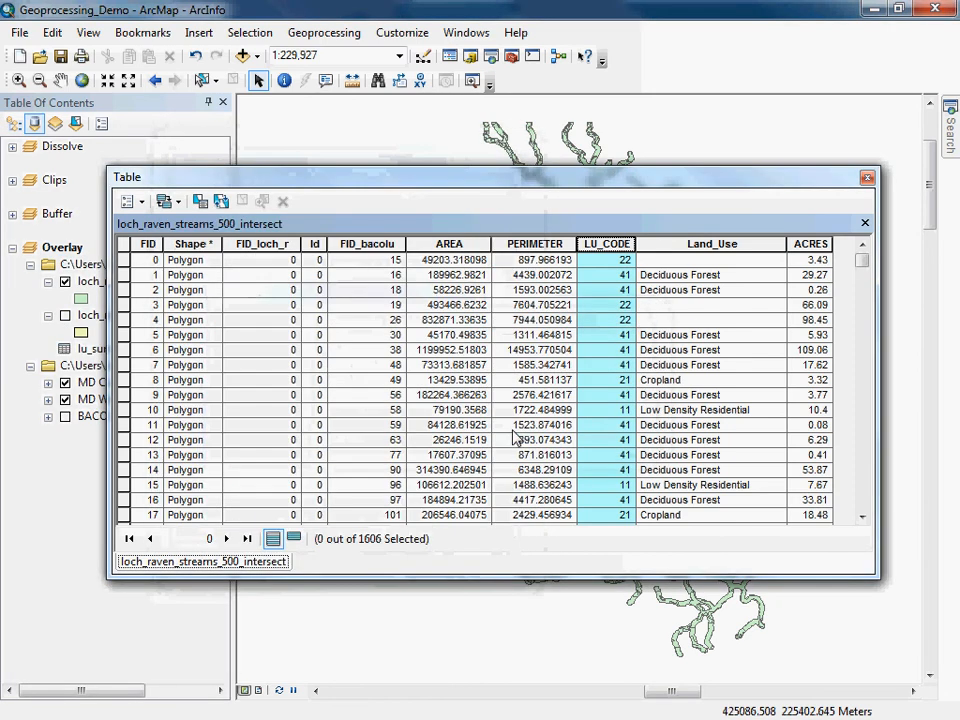
Close the intersect table and open the lu_sum summary table as a floating window.
left_click(866, 178)
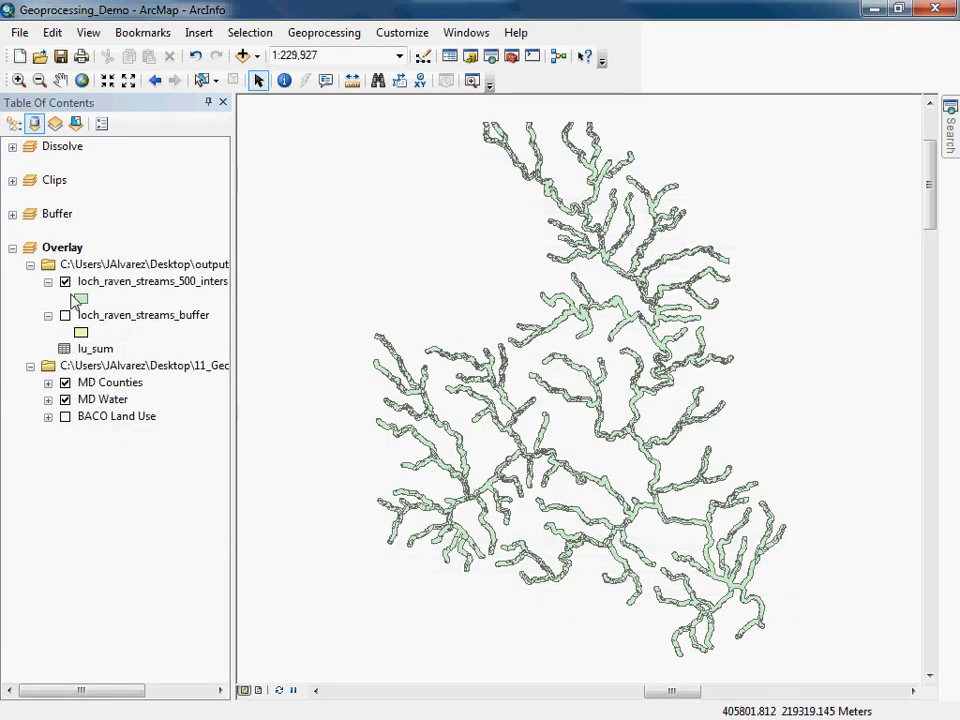
right_click(101, 352)
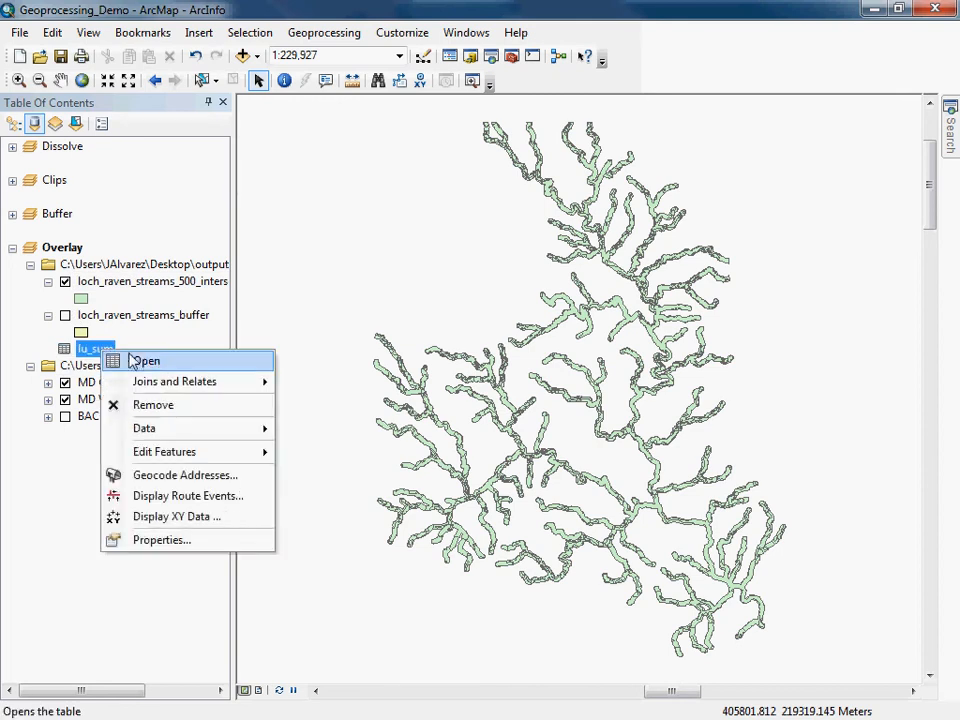
left_click(132, 362)
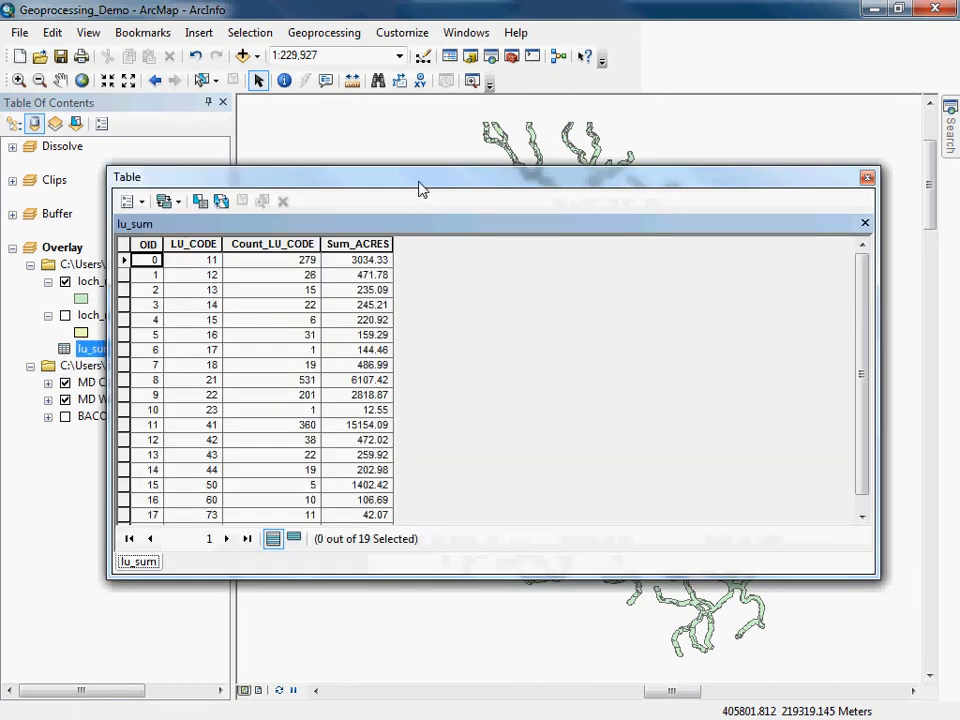
left_click_drag(422, 188, 465, 131)
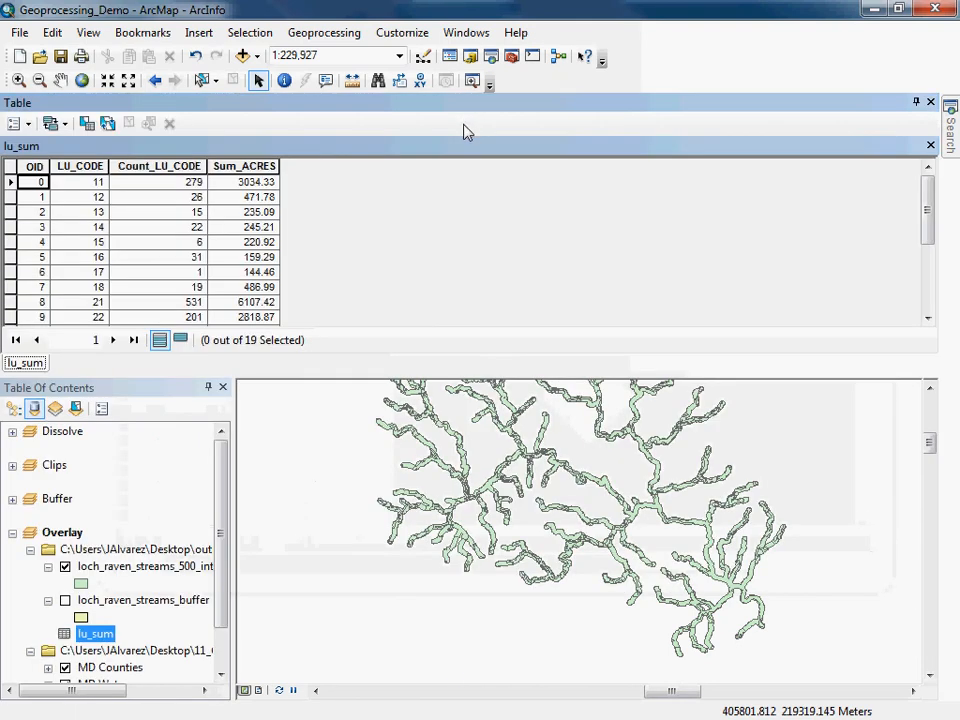
left_click(930, 102)
right_click(97, 355)
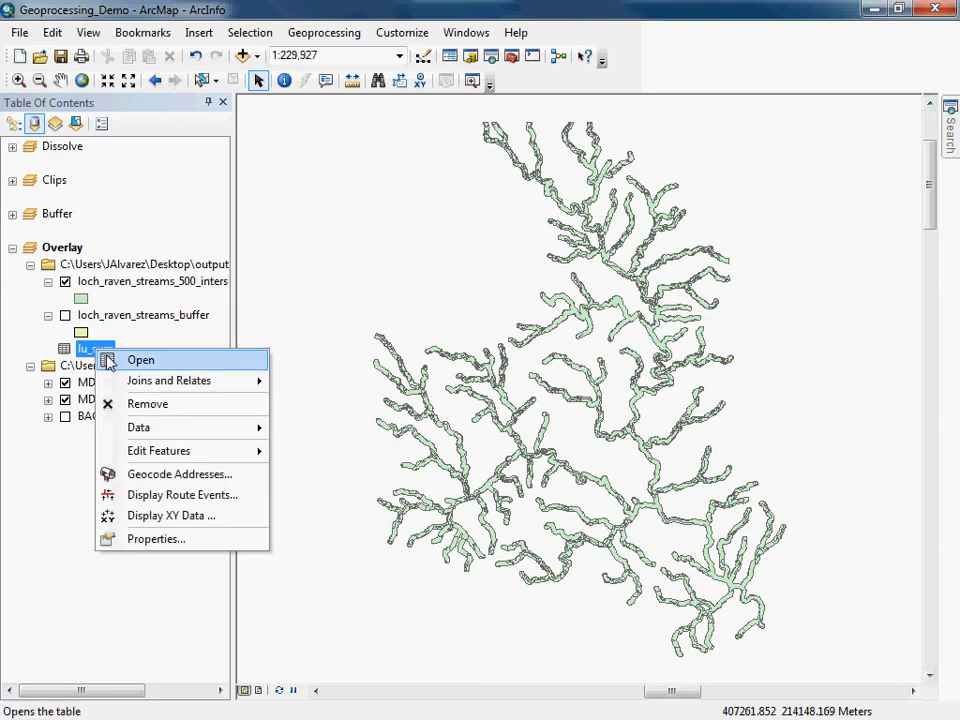
left_click(107, 360)
left_click(915, 103)
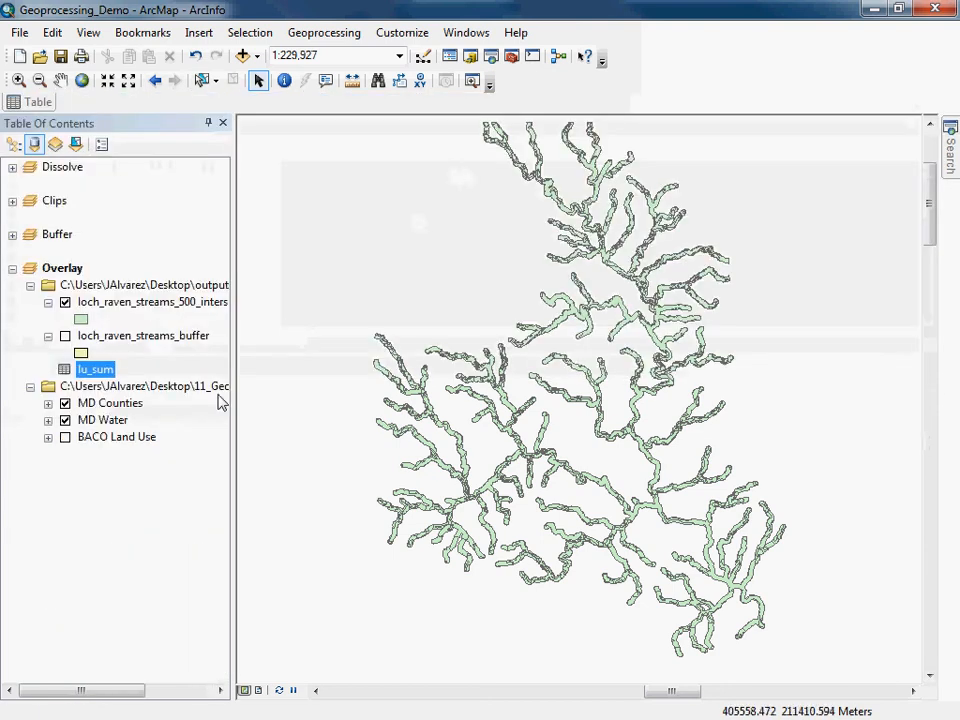
right_click(92, 369)
left_click(110, 385)
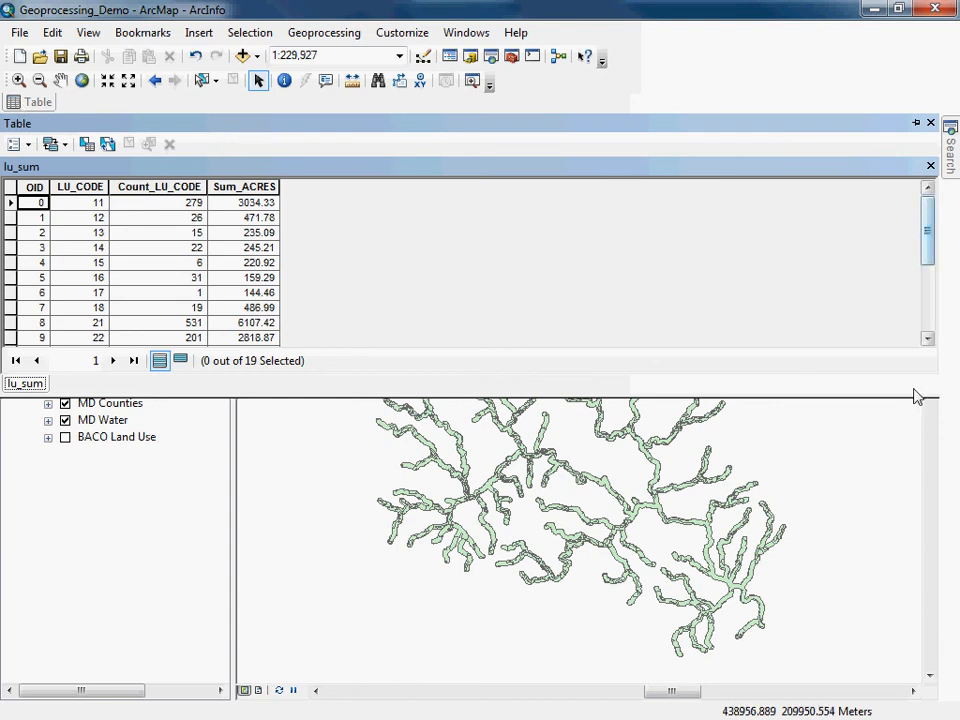
left_click(916, 122)
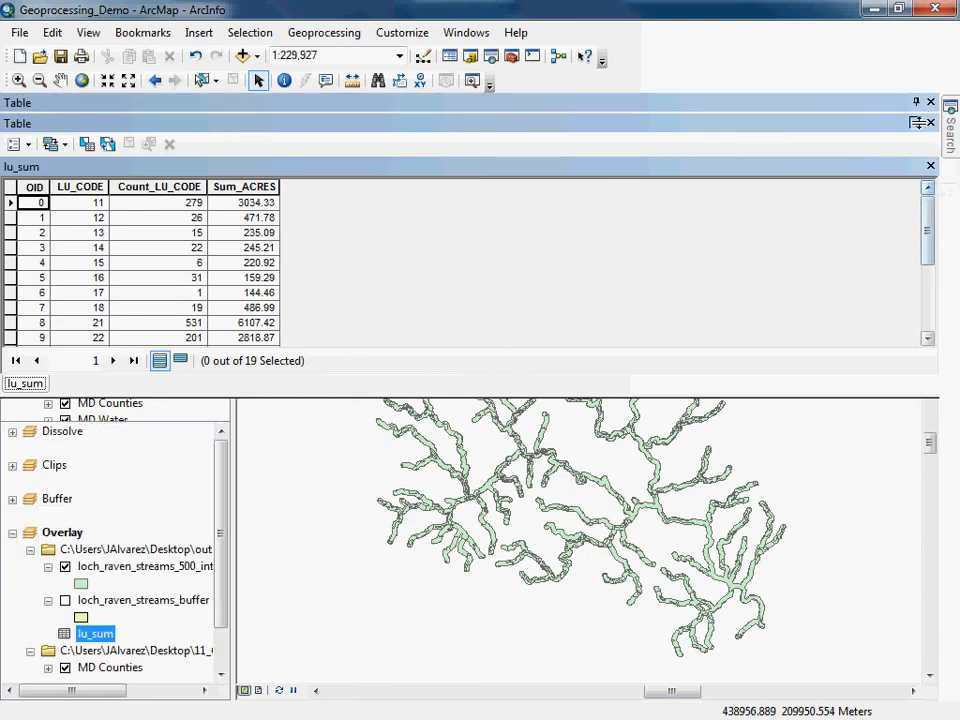
left_click_drag(868, 107, 893, 234)
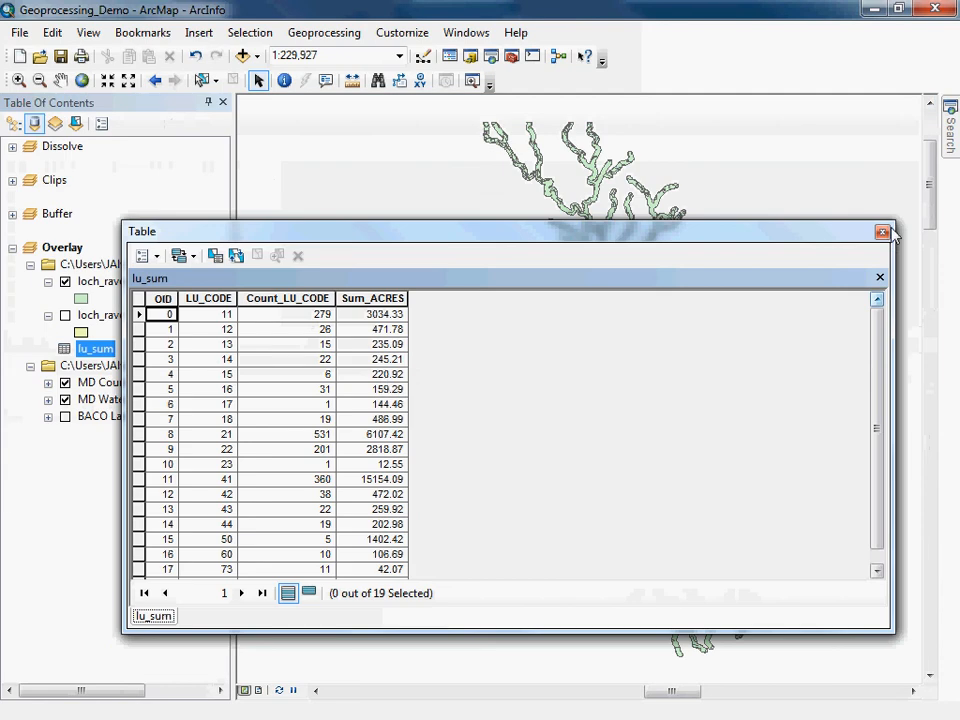
Sort the lu_sum table by LU_CODE, review rows for individual land use codes, and close the table.
left_click(199, 299)
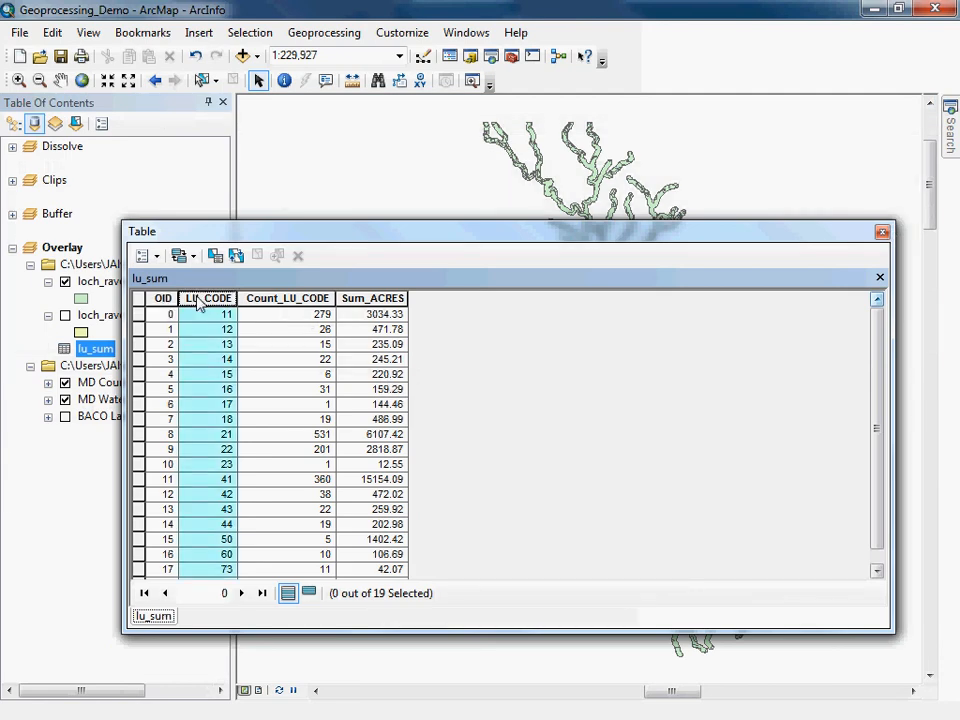
right_click(199, 304)
left_click(214, 307)
left_click(141, 316)
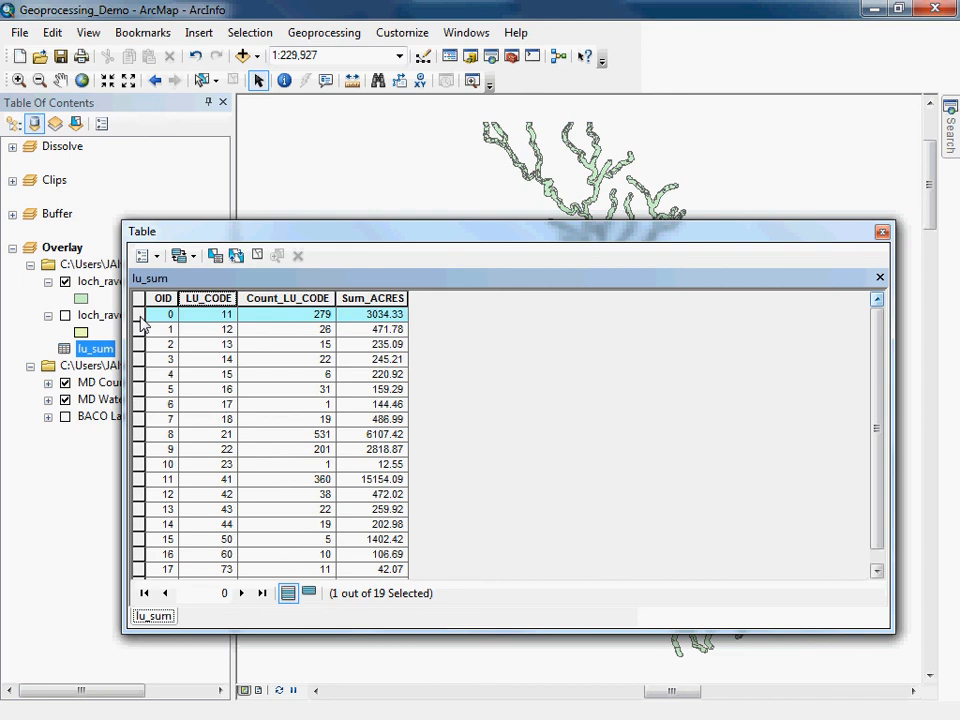
left_click(138, 332)
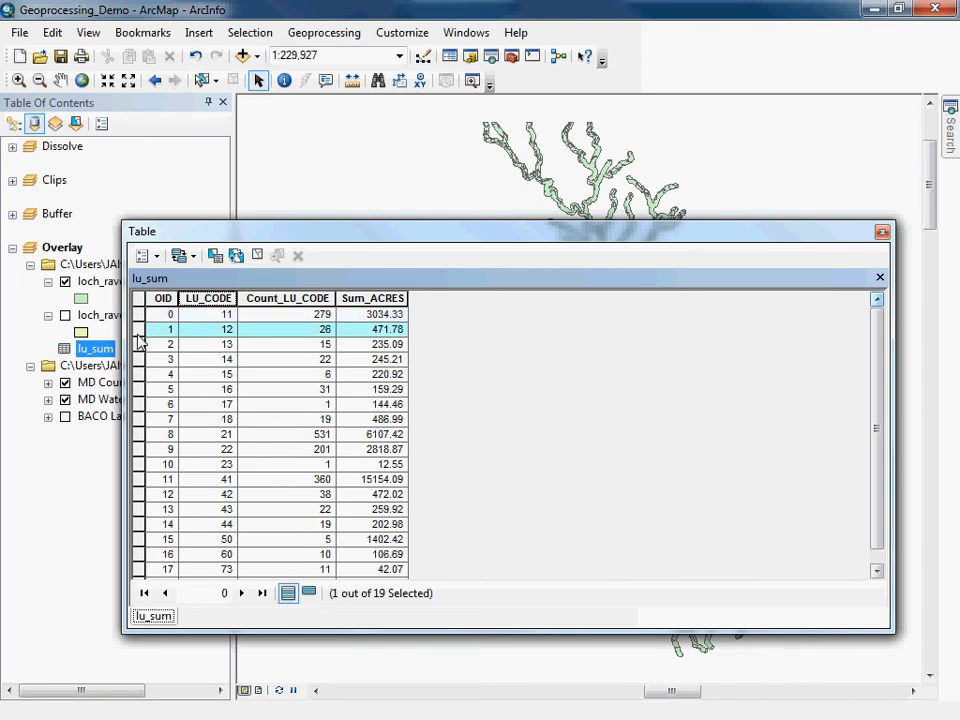
left_click(138, 345)
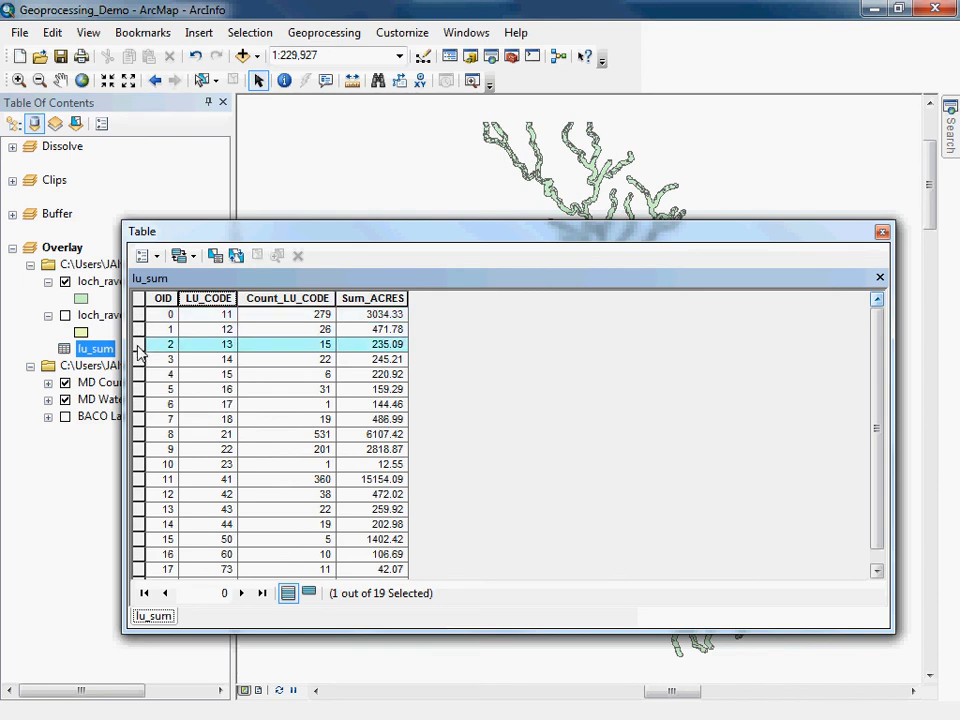
left_click(138, 360)
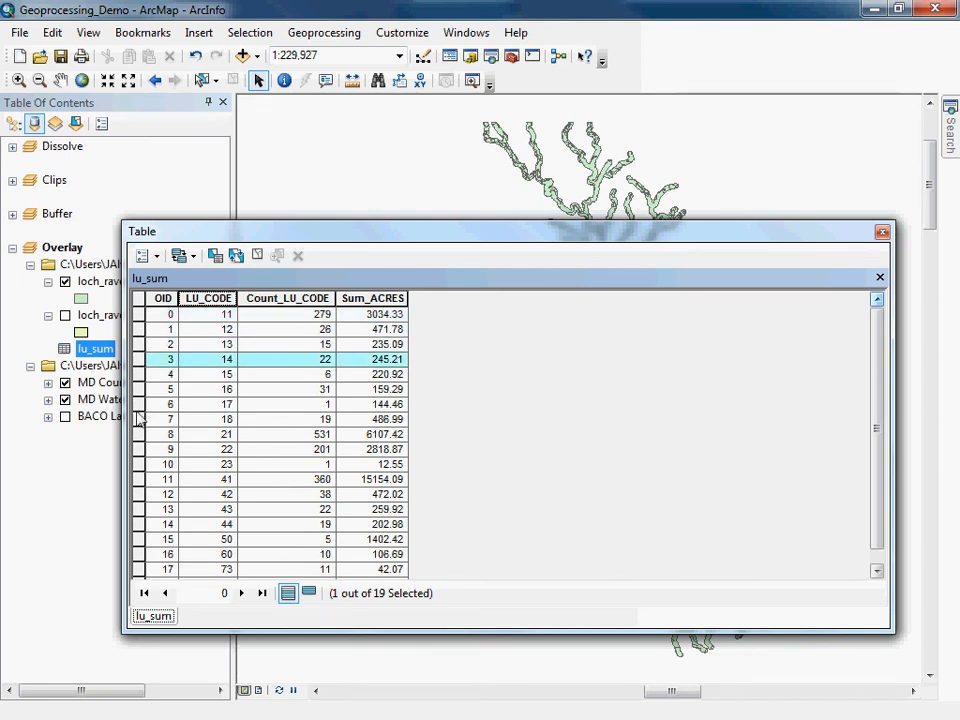
left_click(138, 434)
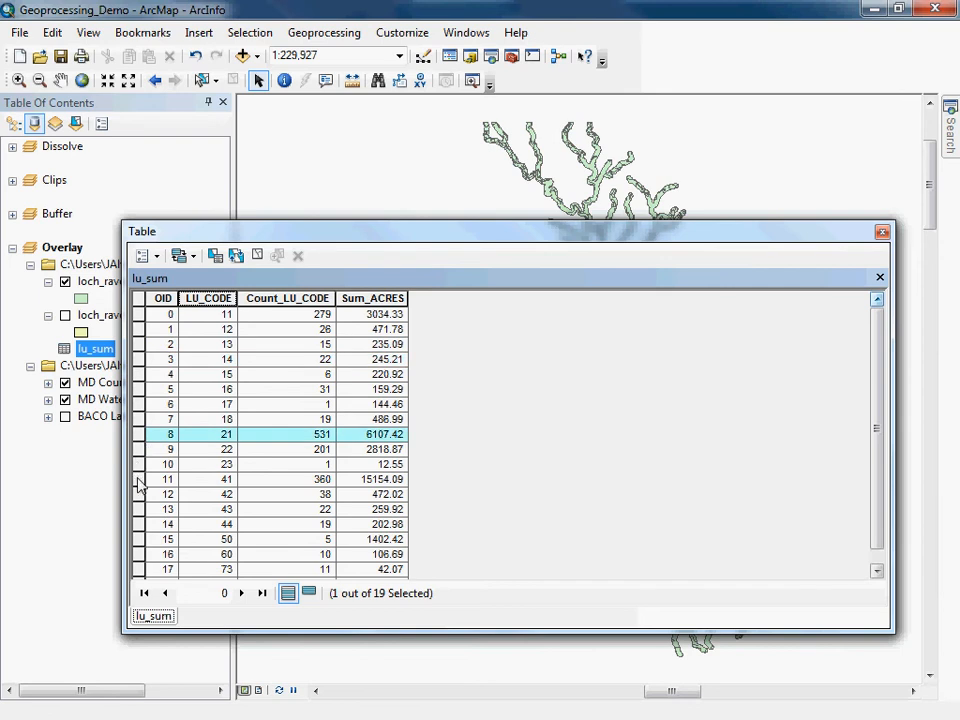
left_click(138, 480)
left_click(139, 494)
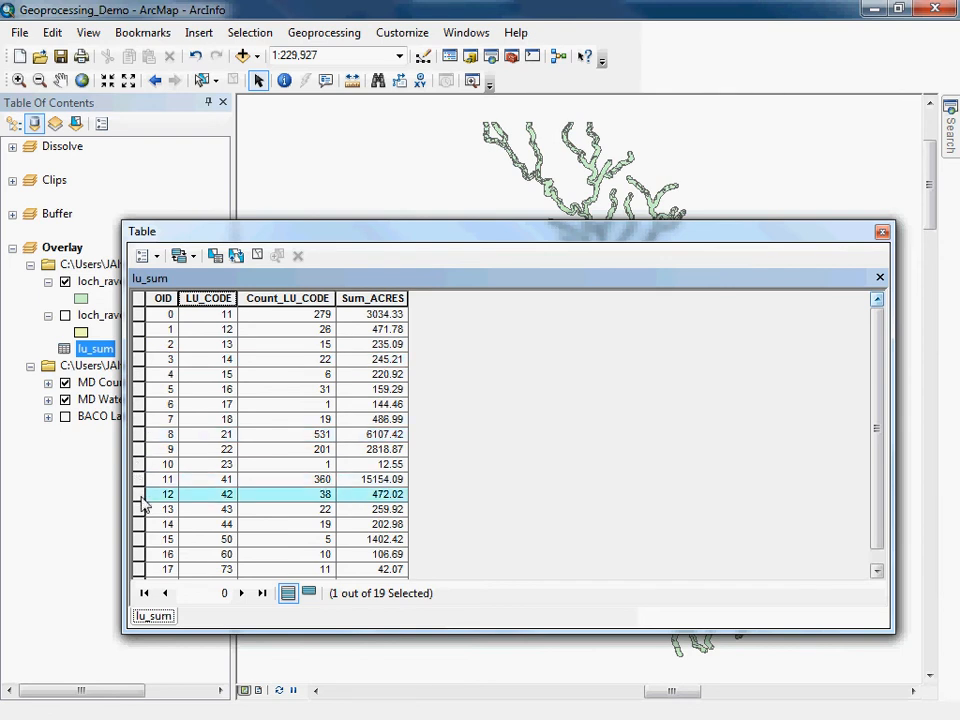
left_click(139, 434)
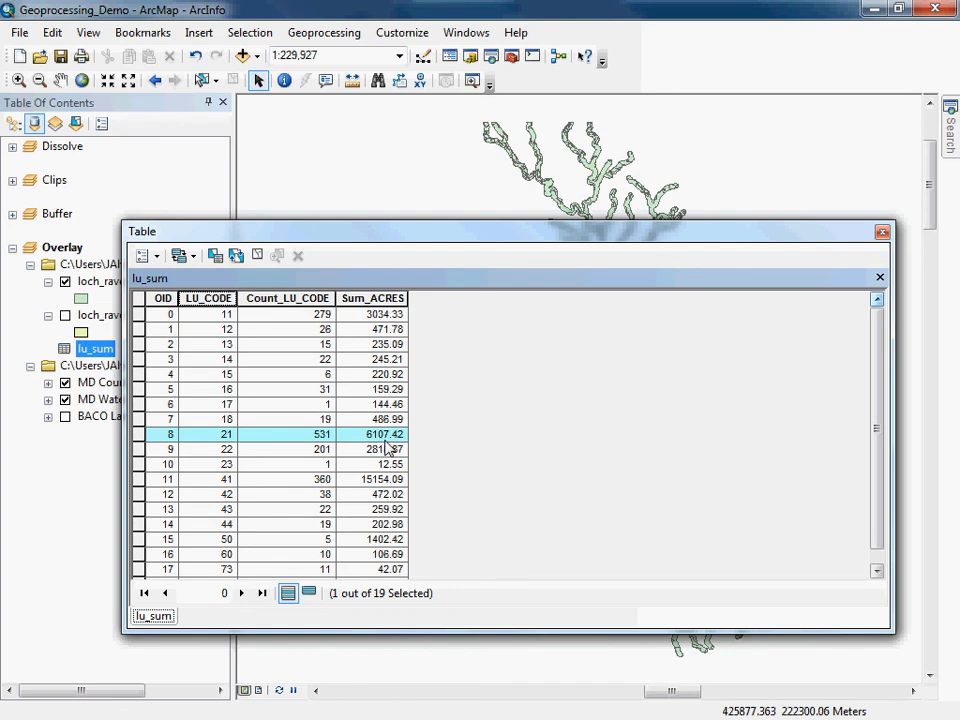
left_click(882, 232)
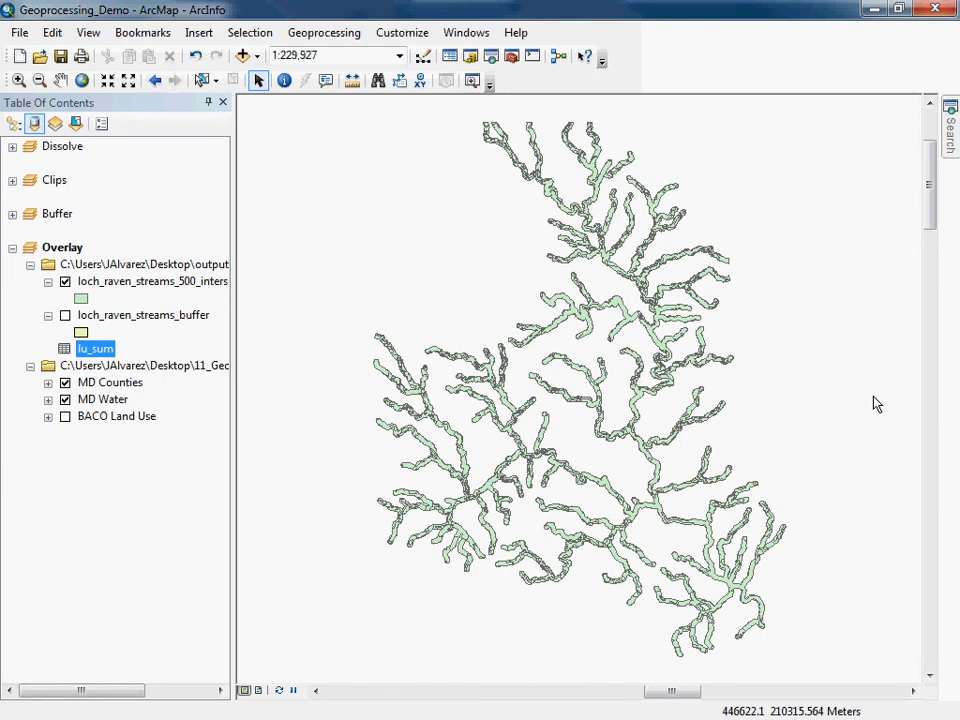
Remove the lu_sum table and the loch_raven_streams_500_intersect layer from the map.
right_click(101, 360)
left_click(150, 409)
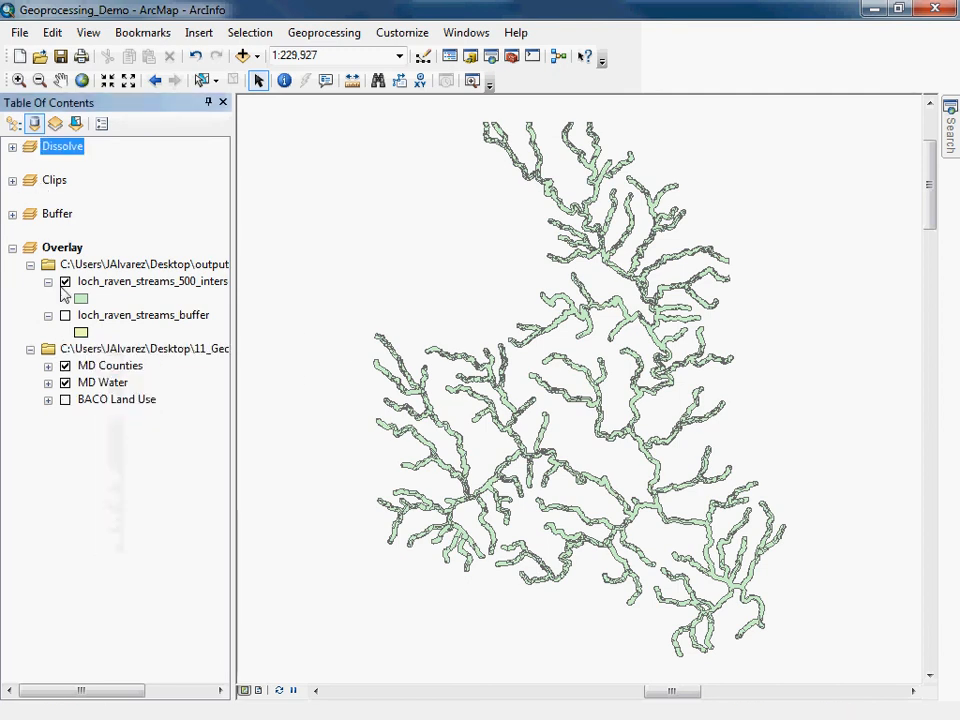
left_click(15, 123)
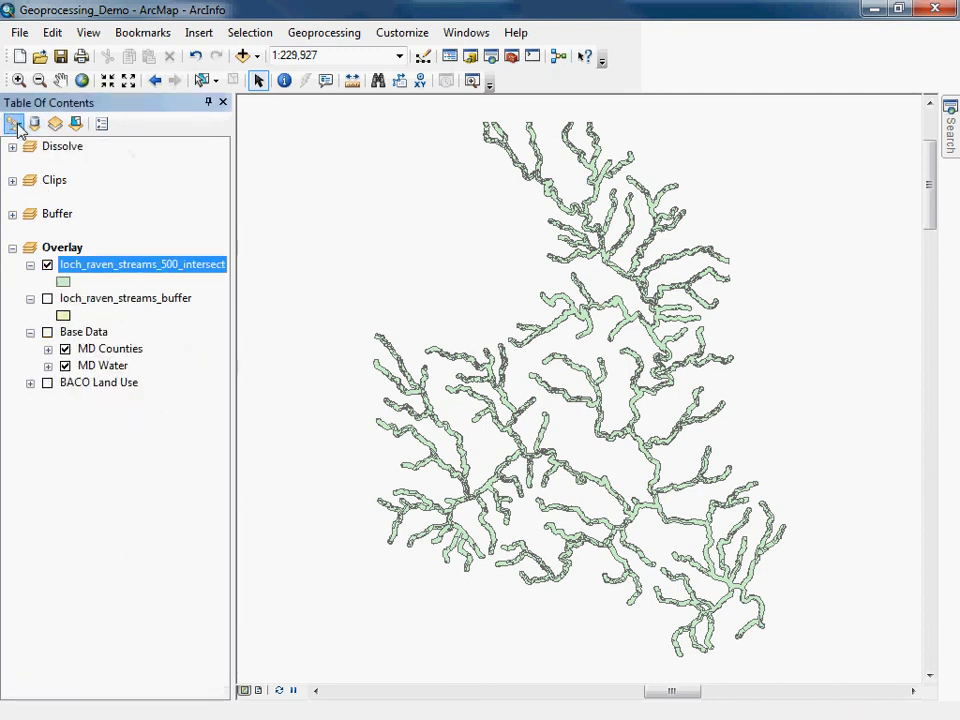
right_click(113, 277)
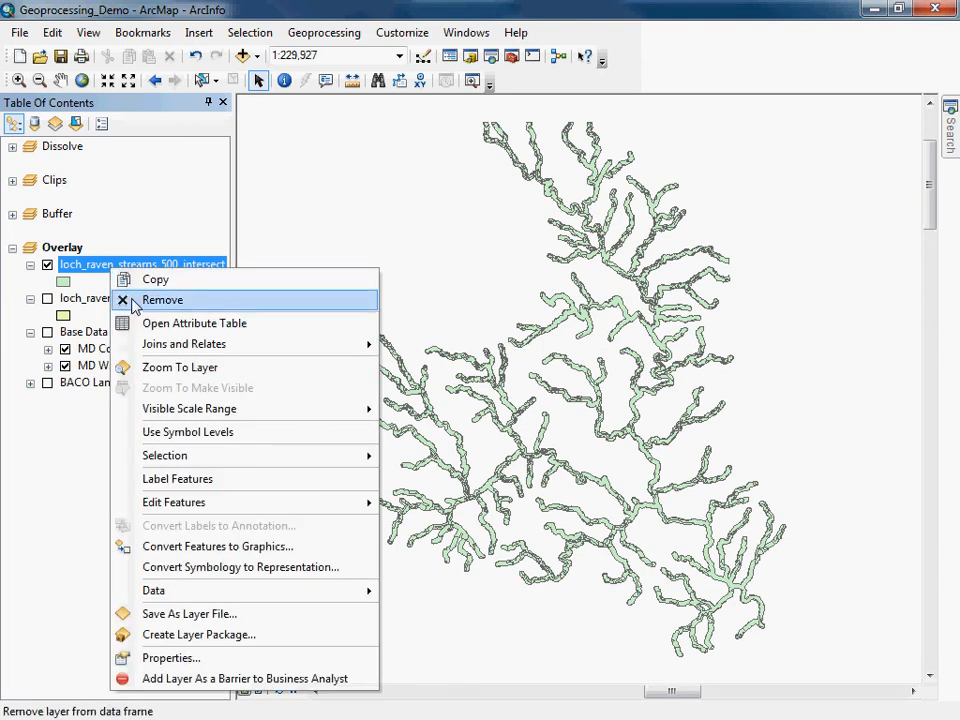
left_click(135, 306)
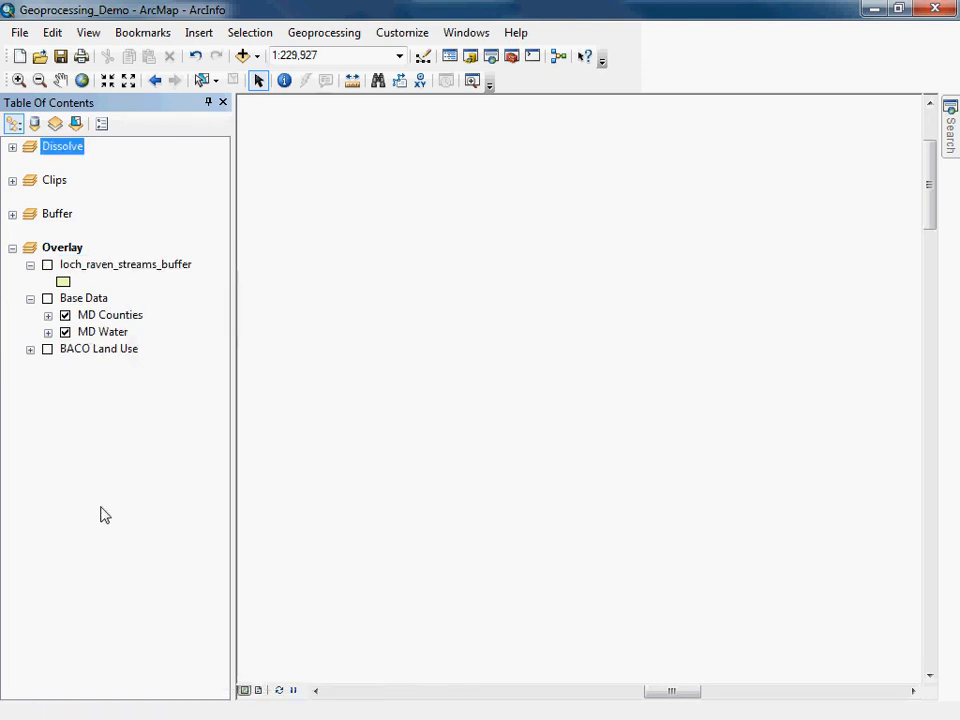
left_click(323, 33)
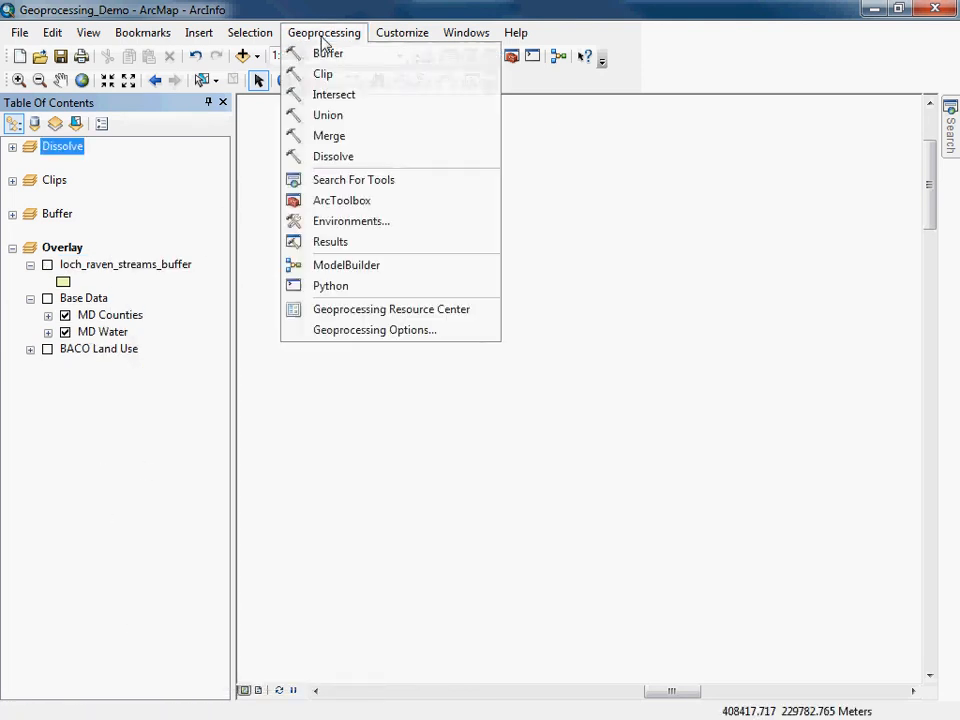
left_click(334, 116)
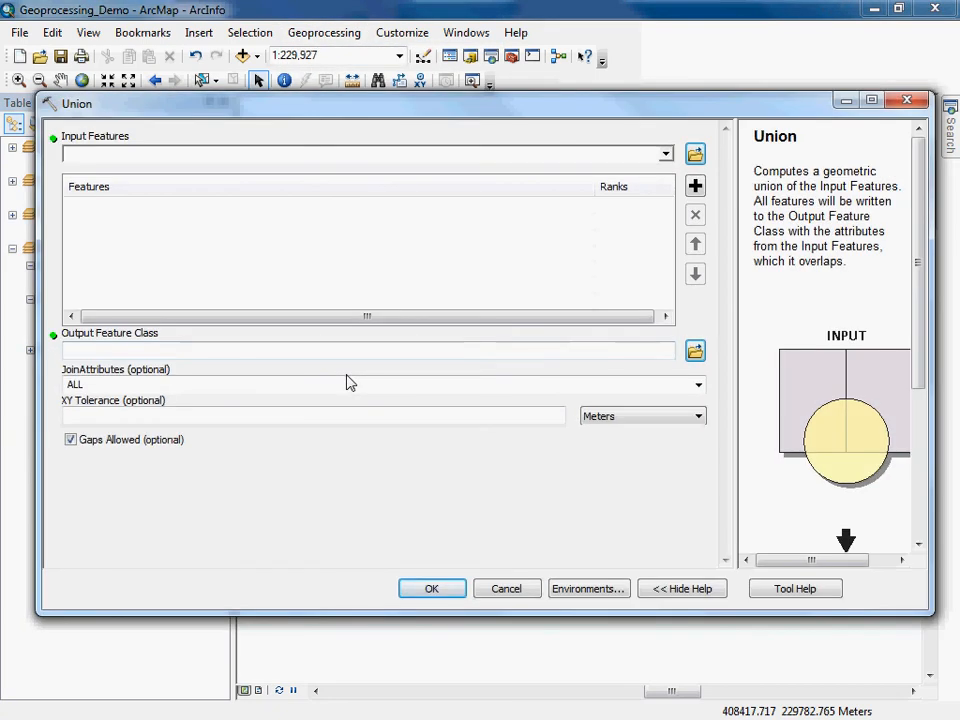
left_click(665, 156)
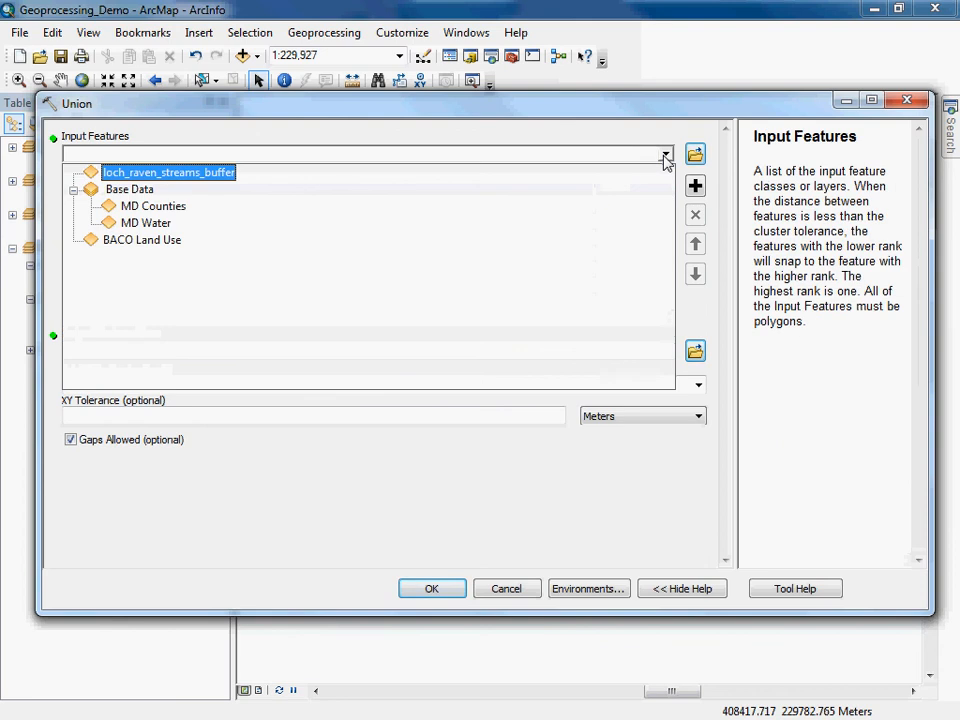
left_click(520, 595)
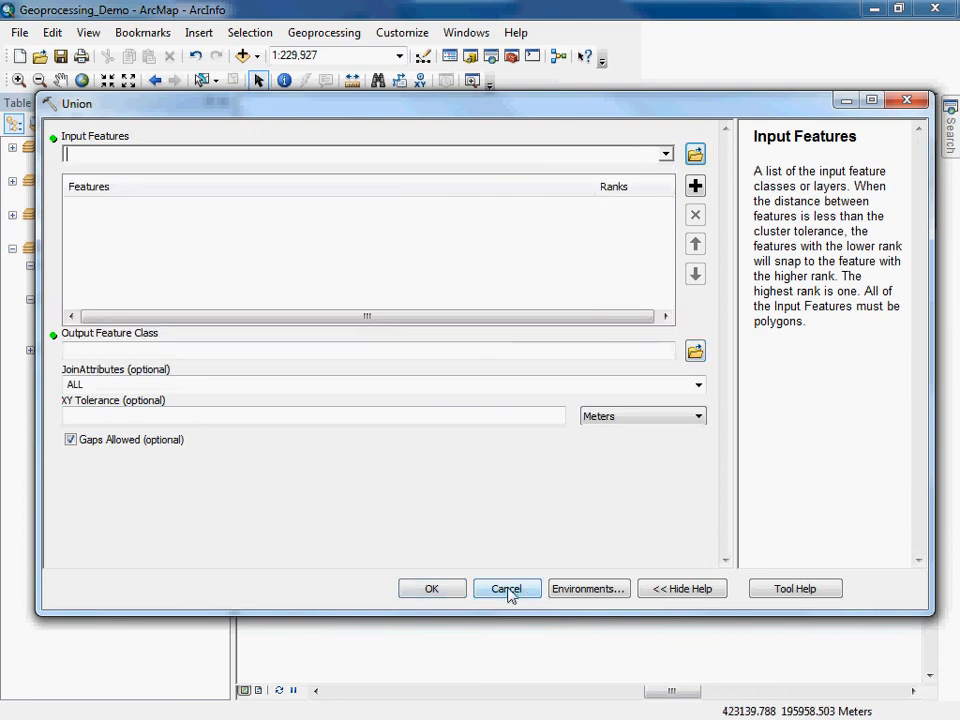
left_click(510, 596)
Open the attribute table of loch_raven_streams_buffer and turn the layer on in the map.
left_click(124, 265)
right_click(124, 265)
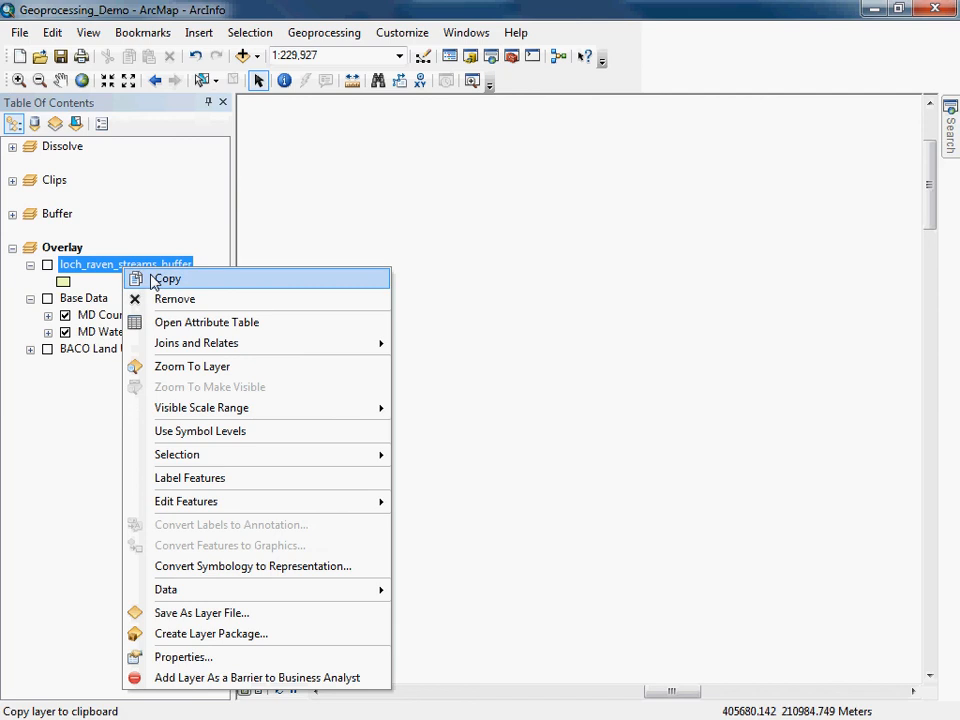
left_click(182, 324)
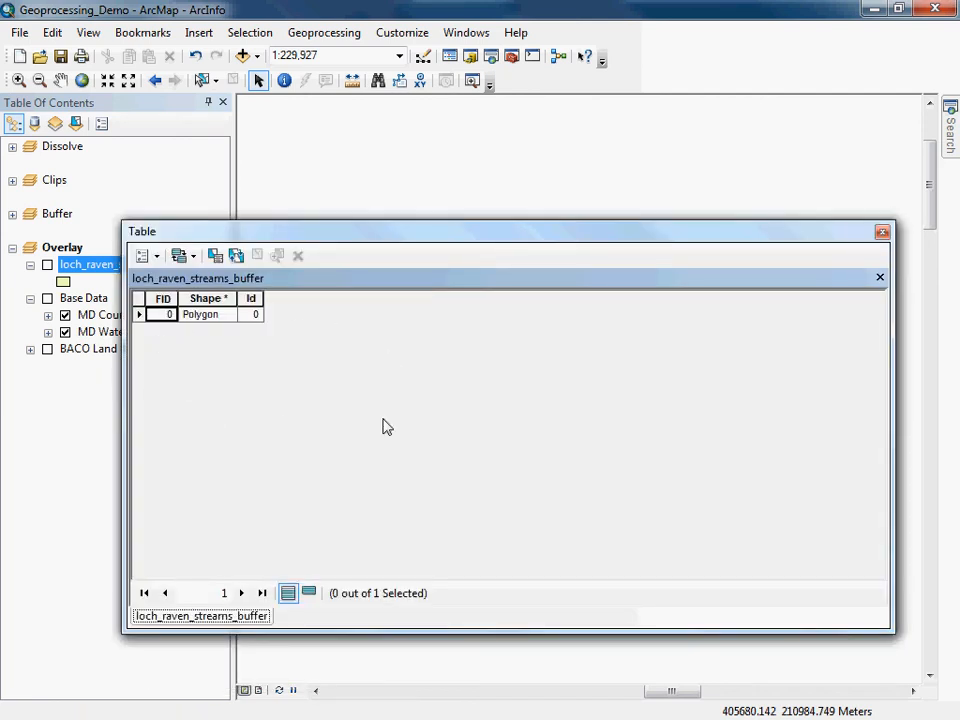
left_click(46, 265)
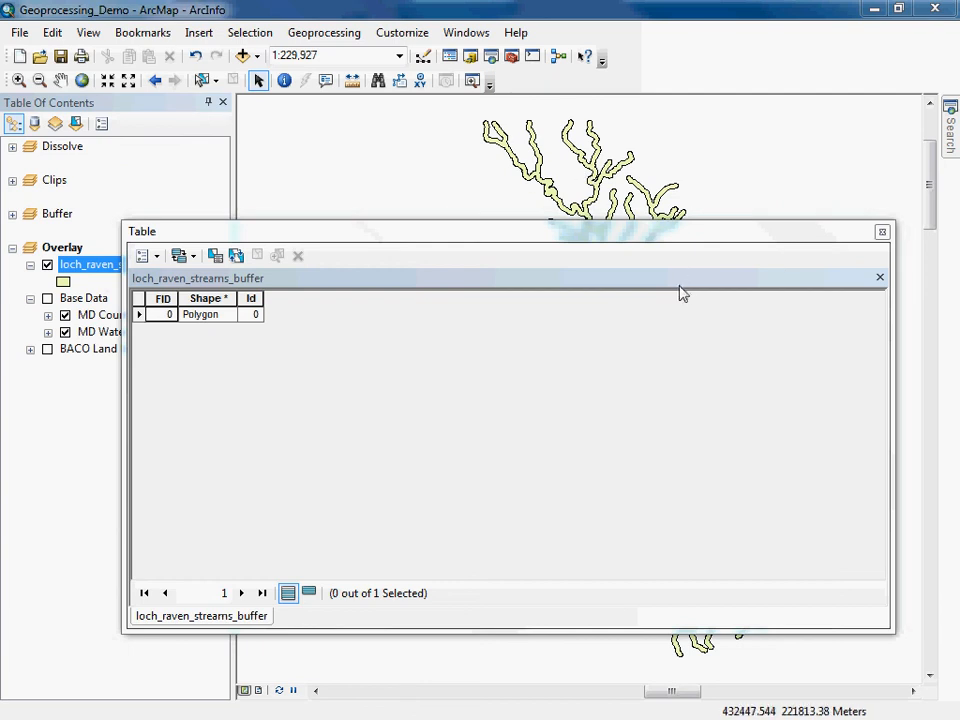
Add a Text field named CRITICAL with a length of 3 to the buffer table.
left_click(155, 257)
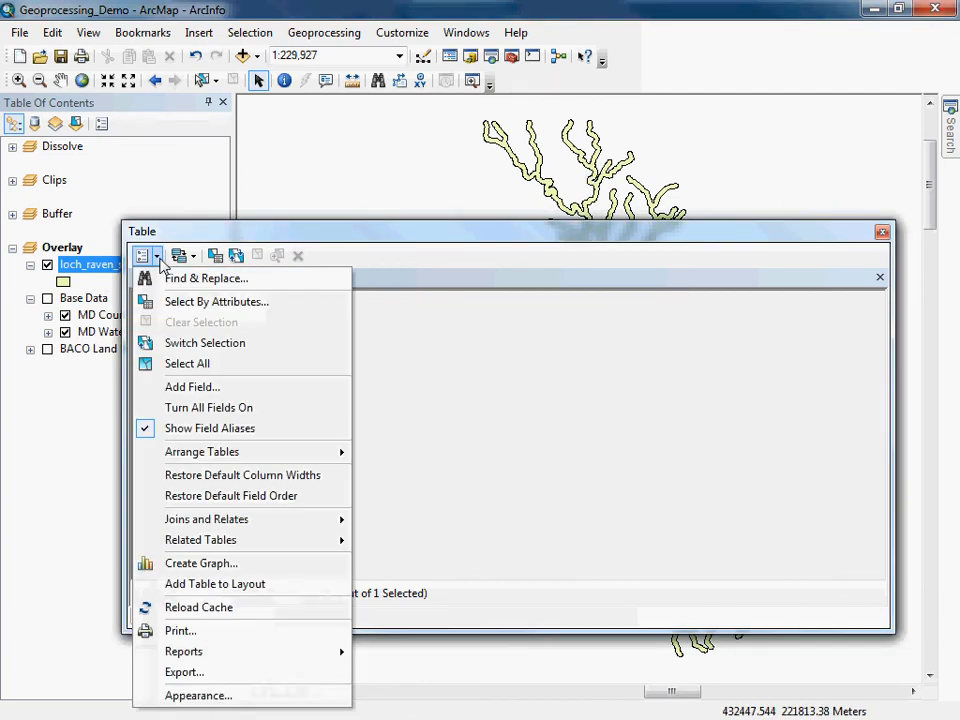
left_click(200, 387)
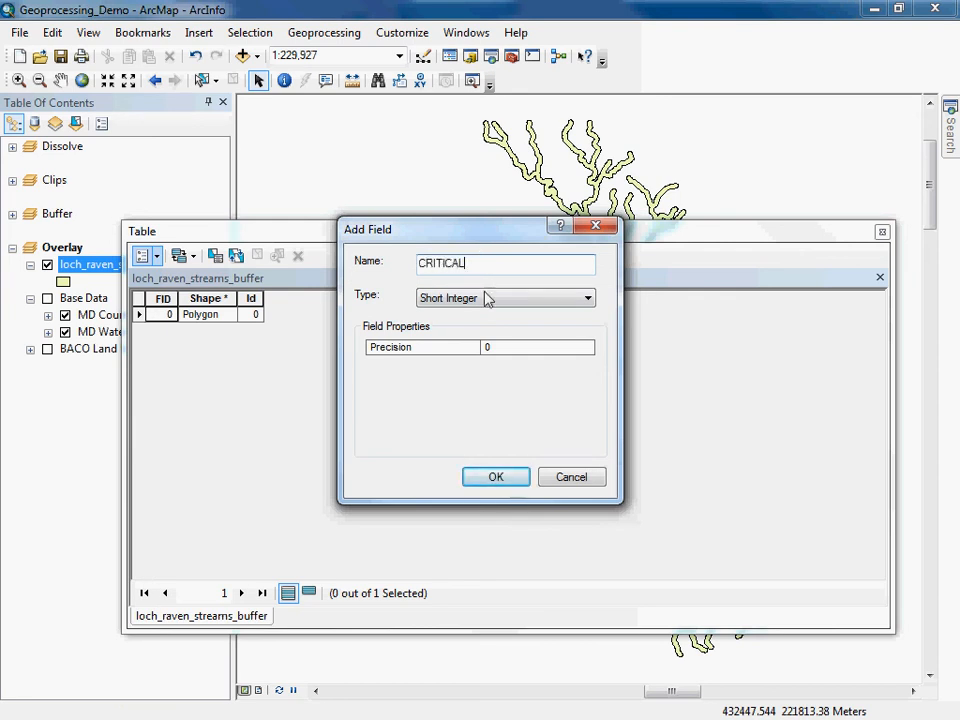
left_click(562, 300)
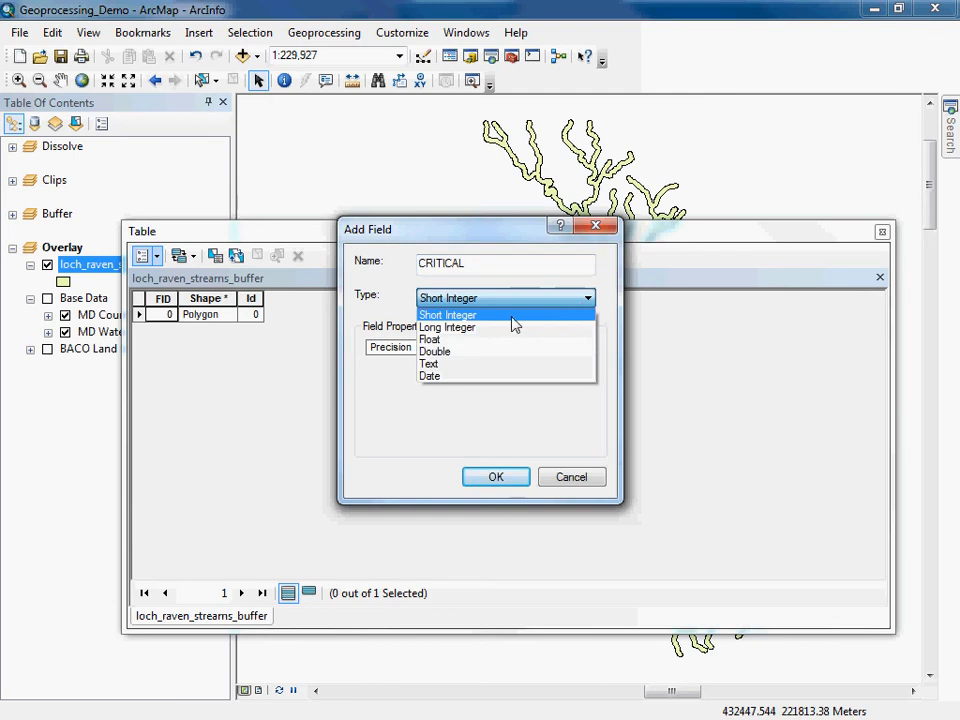
left_click(492, 364)
left_click(534, 349)
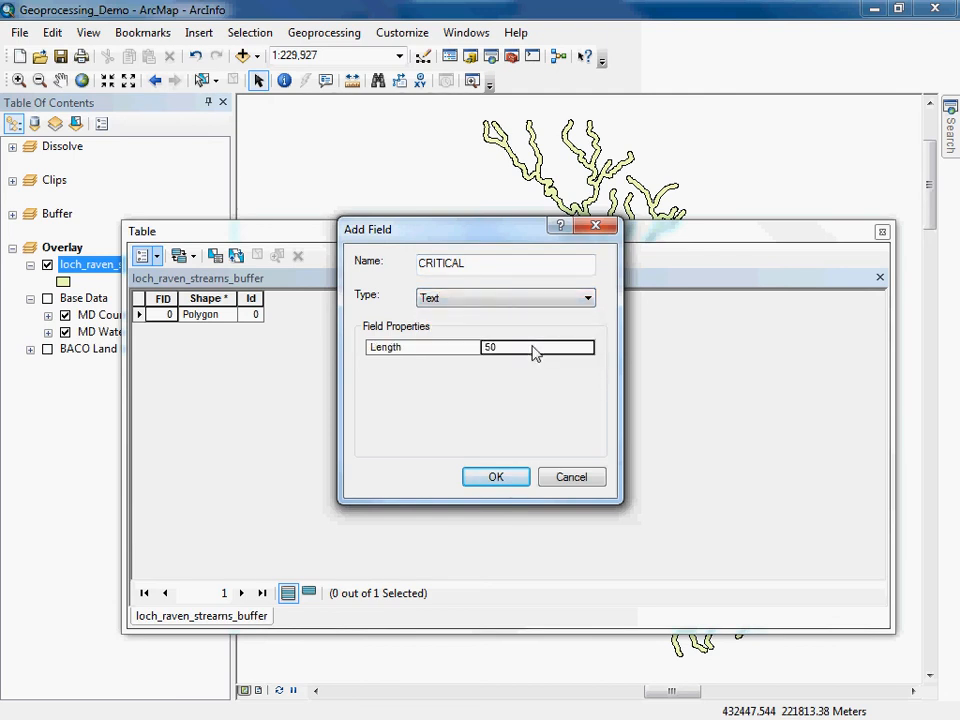
key("BackSpace")
key("BackSpace")
type("3")
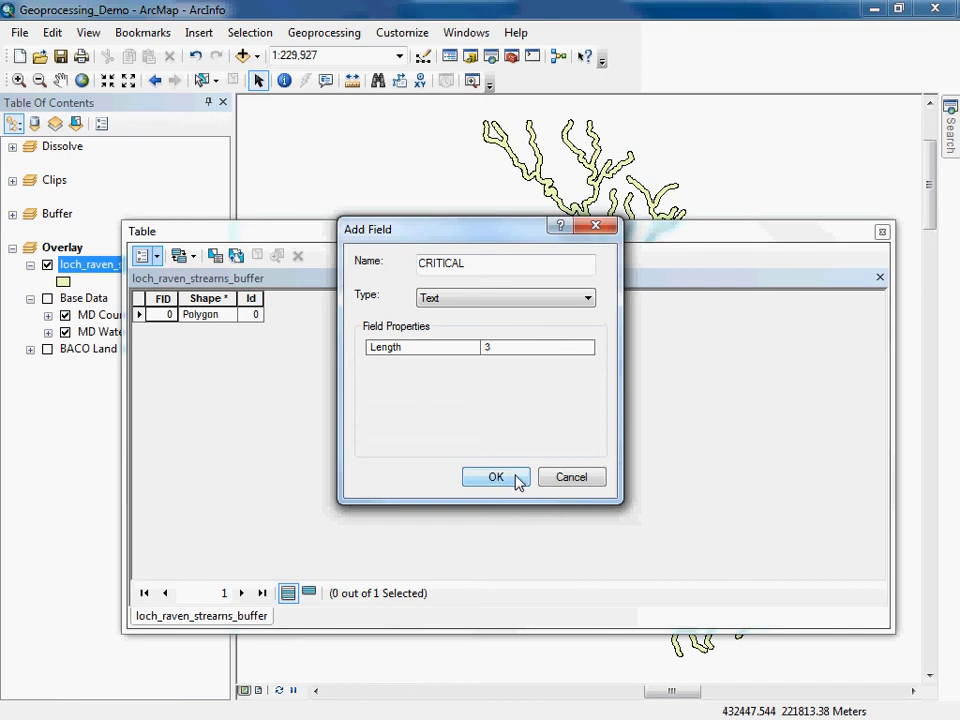
left_click(518, 478)
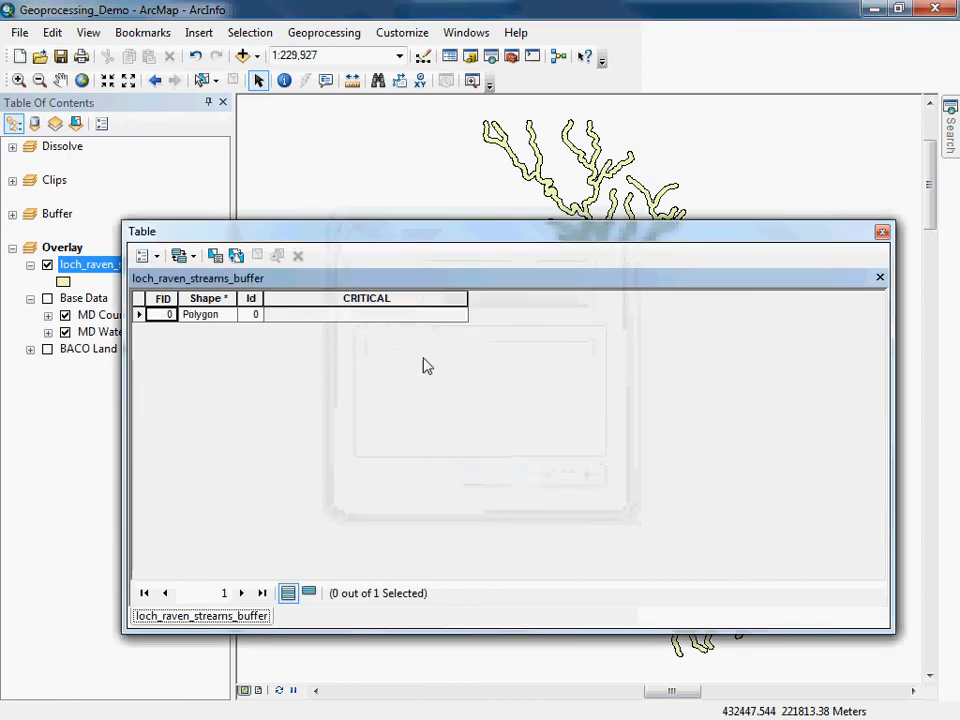
Calculate the CRITICAL field as "Yes" for the buffer polygon and close the table.
left_click(378, 300)
right_click(381, 303)
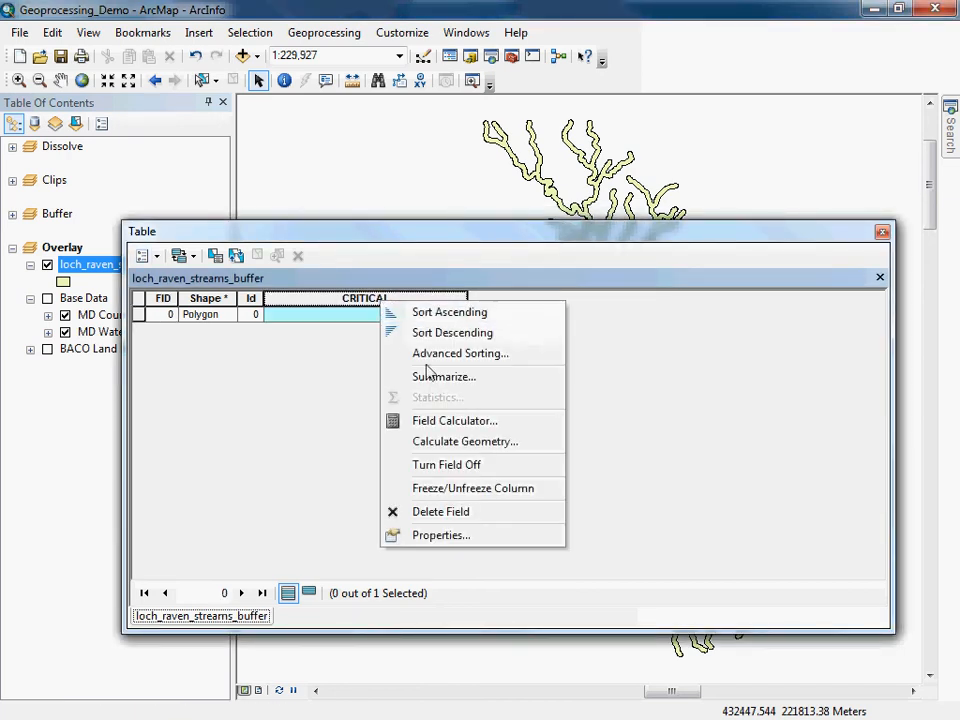
left_click(447, 424)
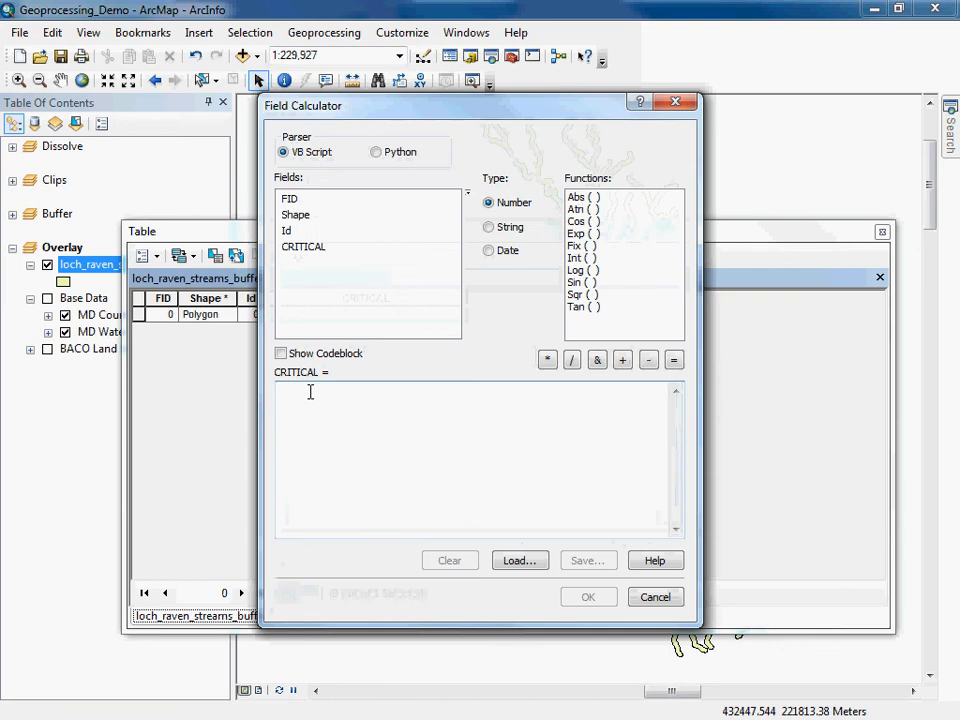
type("\"Yes")
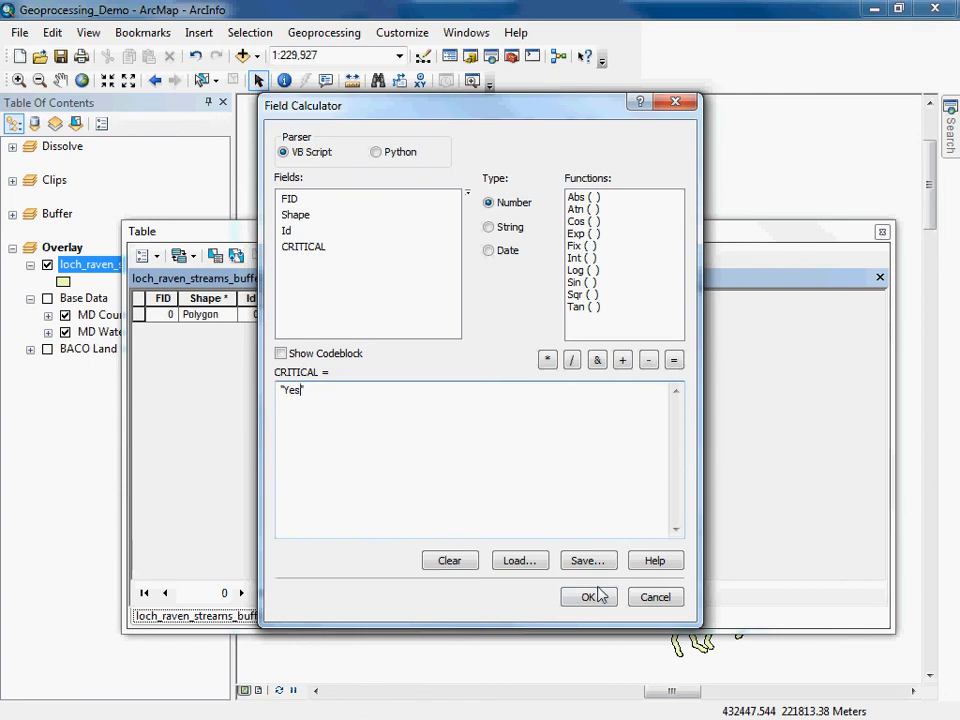
left_click(590, 596)
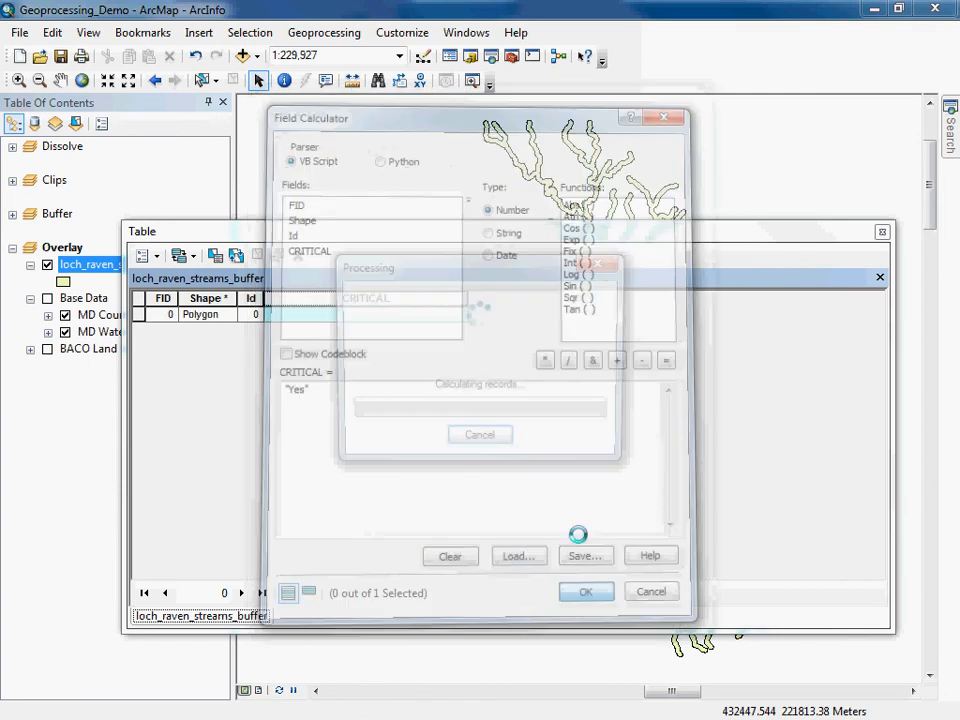
left_click(882, 232)
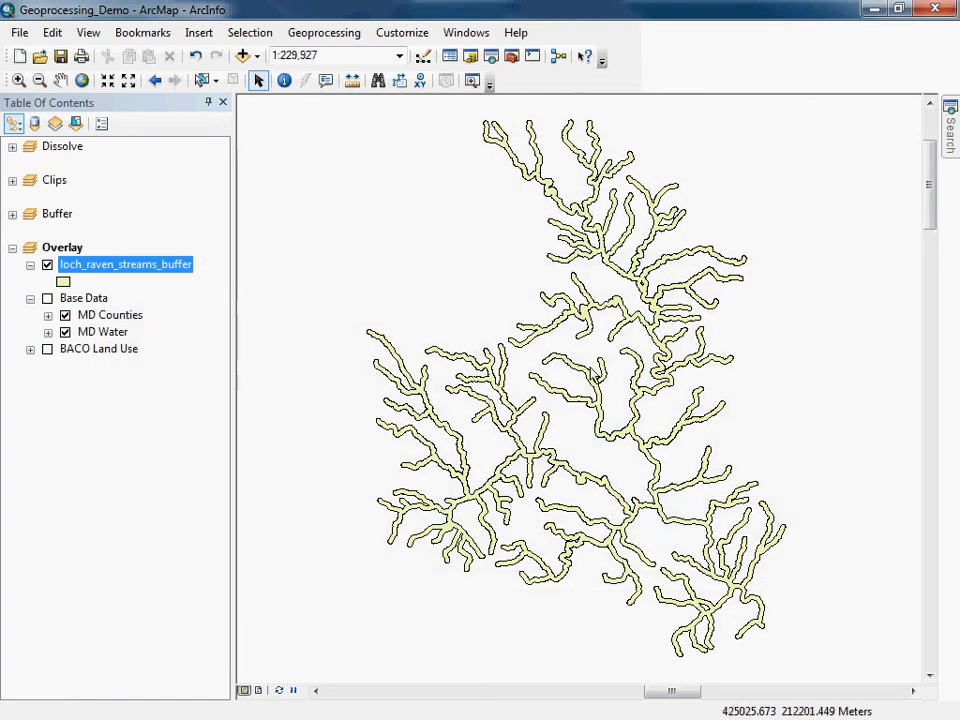
Undo the removal of the loch_raven_streams_500_intersect layer and hide it in the map.
left_click(47, 349)
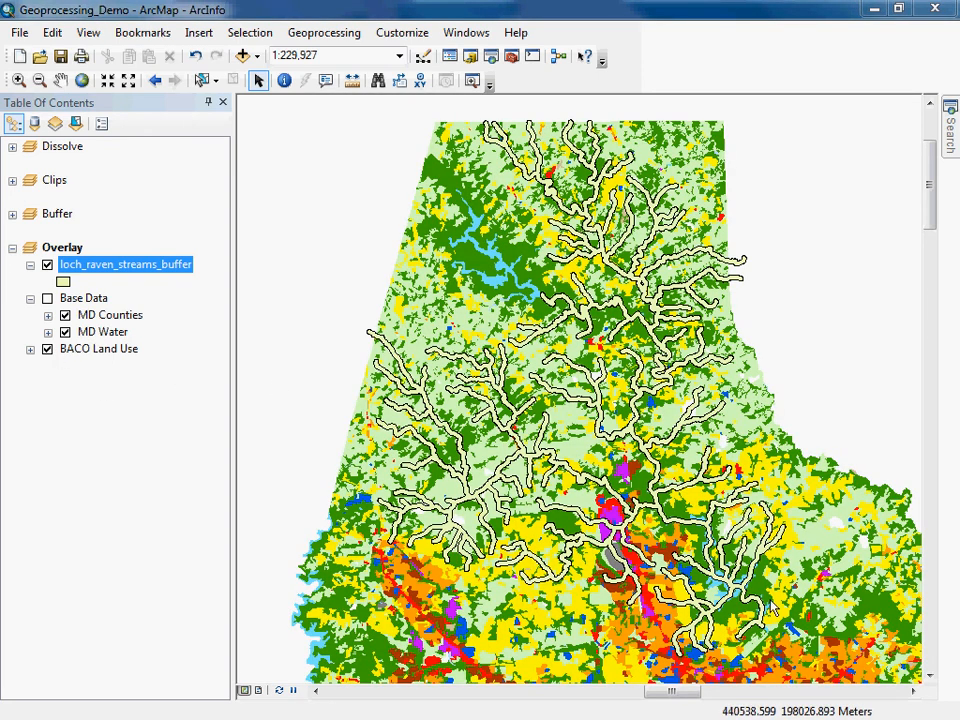
left_click(47, 349)
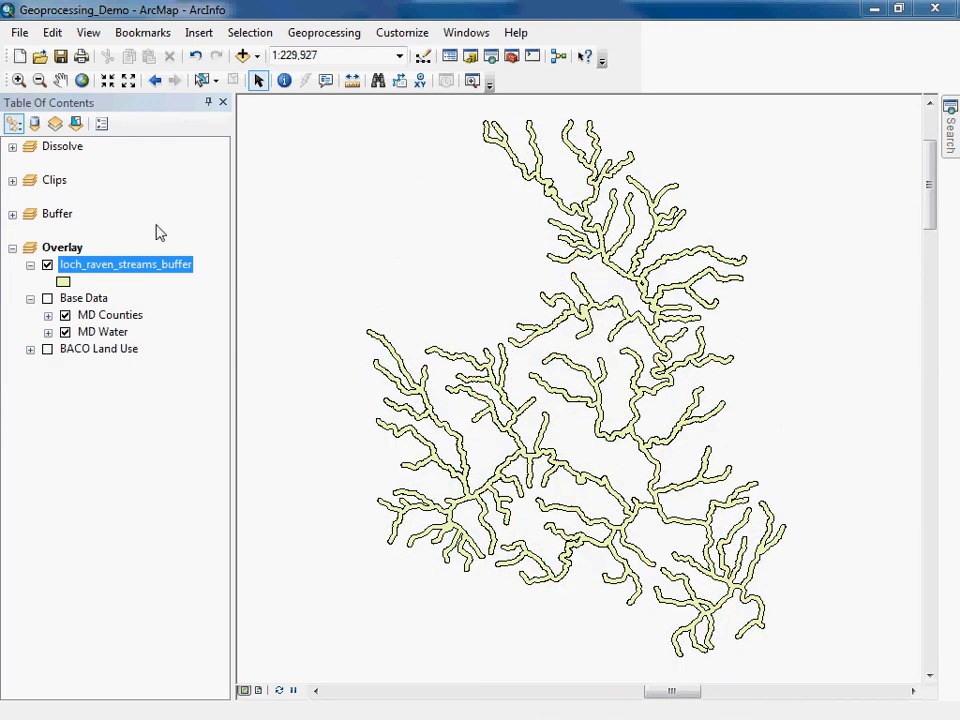
left_click(52, 32)
left_click(74, 56)
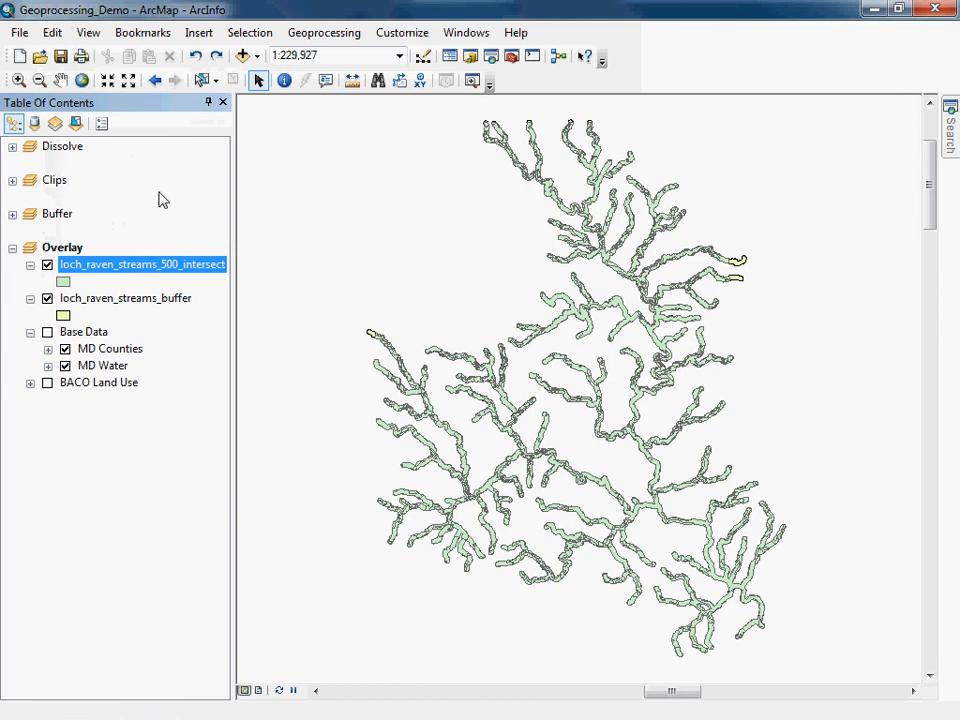
left_click(47, 266)
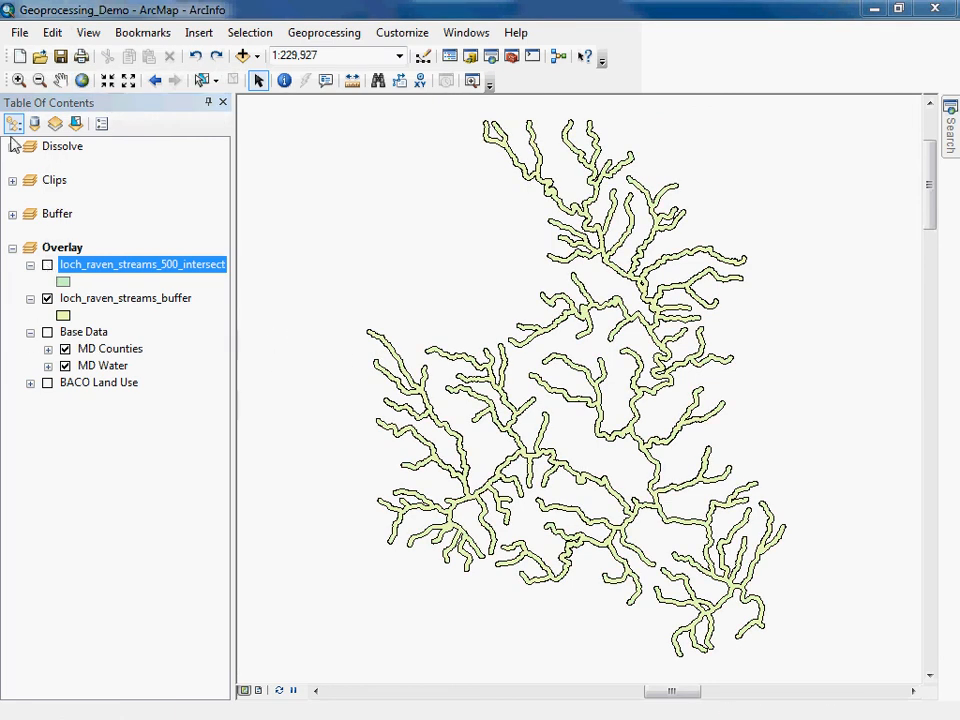
Zoom into a stream buffer end and toggle the intersect, buffer and land use layers to compare their coverage.
left_click(18, 80)
left_click_drag(341, 313, 407, 357)
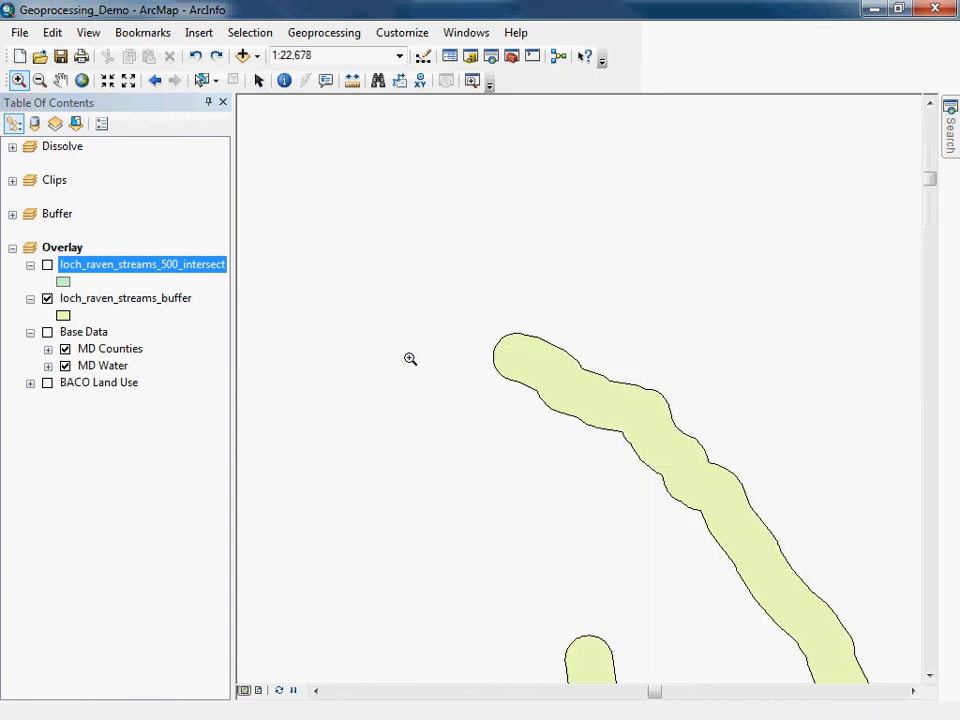
left_click(47, 266)
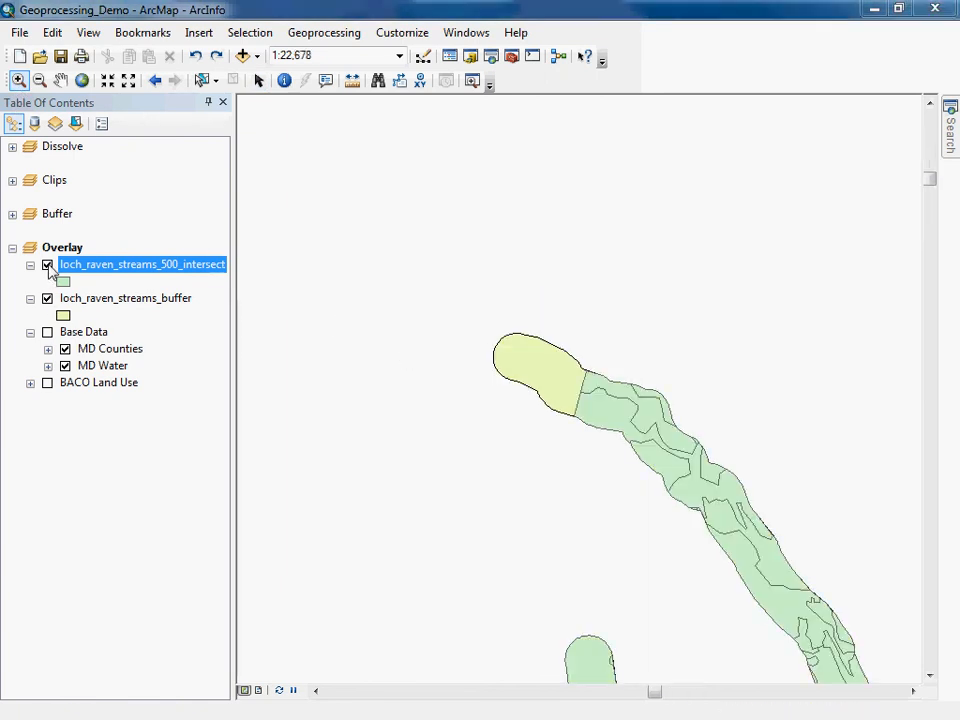
left_click(47, 382)
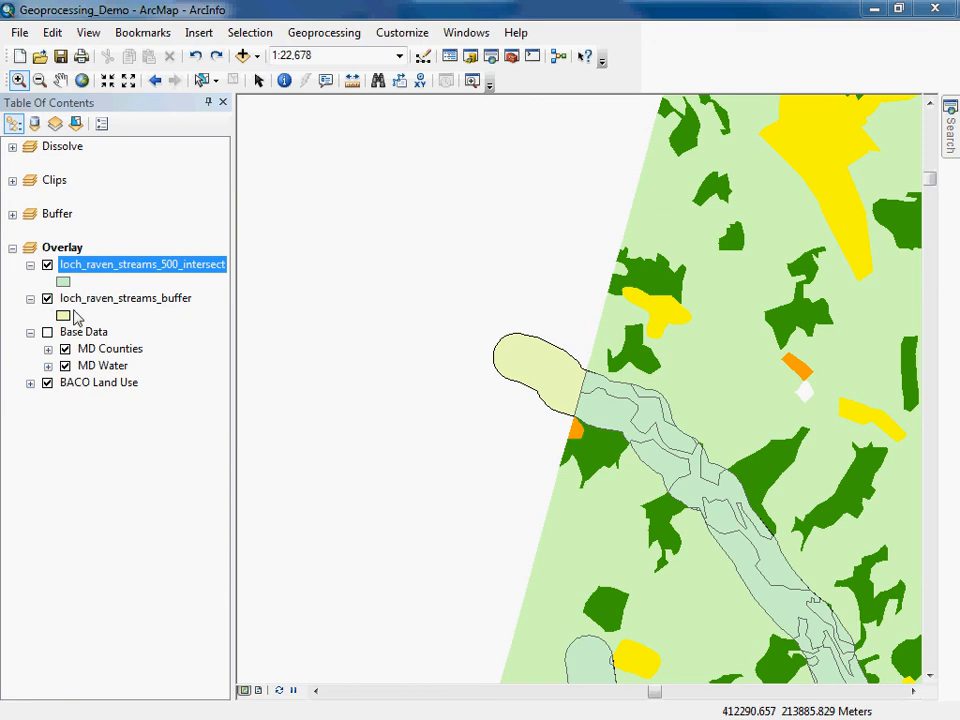
left_click(47, 298)
left_click(47, 382)
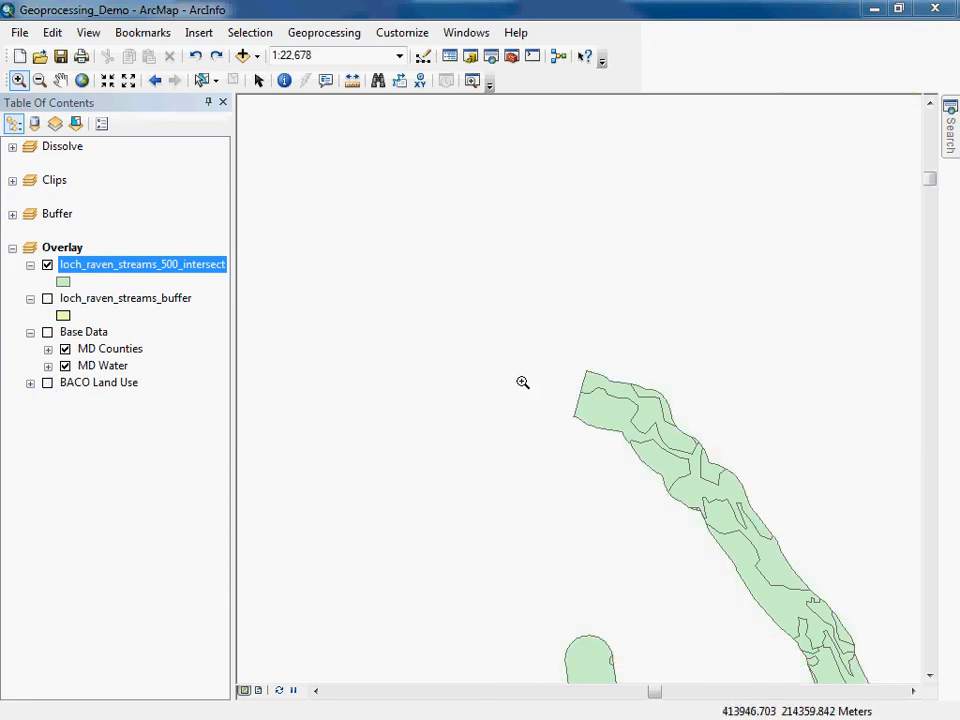
left_click(47, 298)
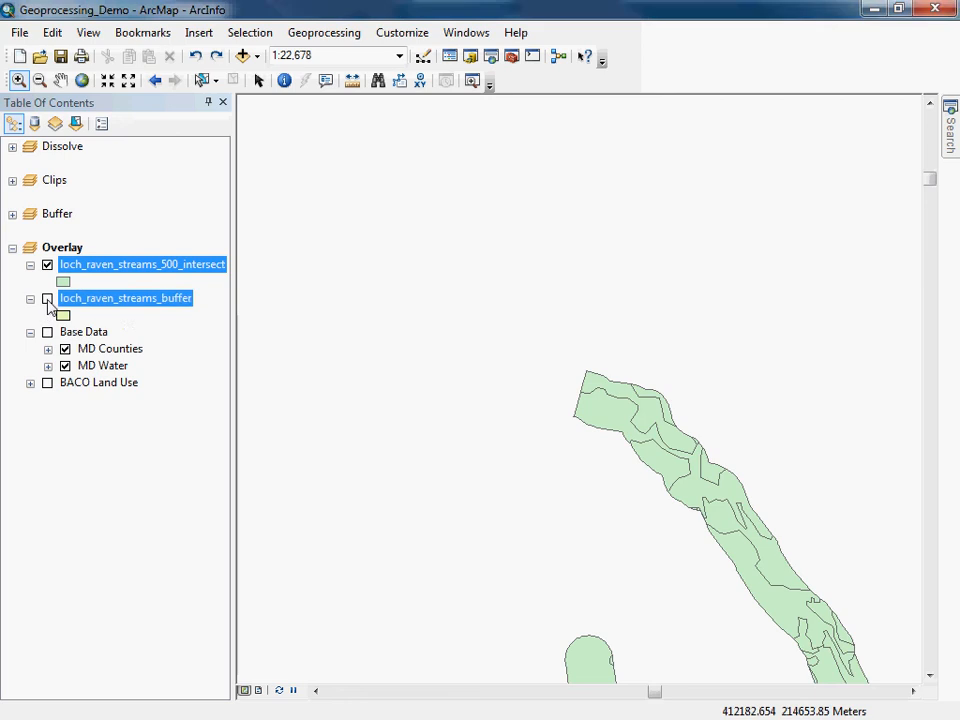
left_click(47, 298)
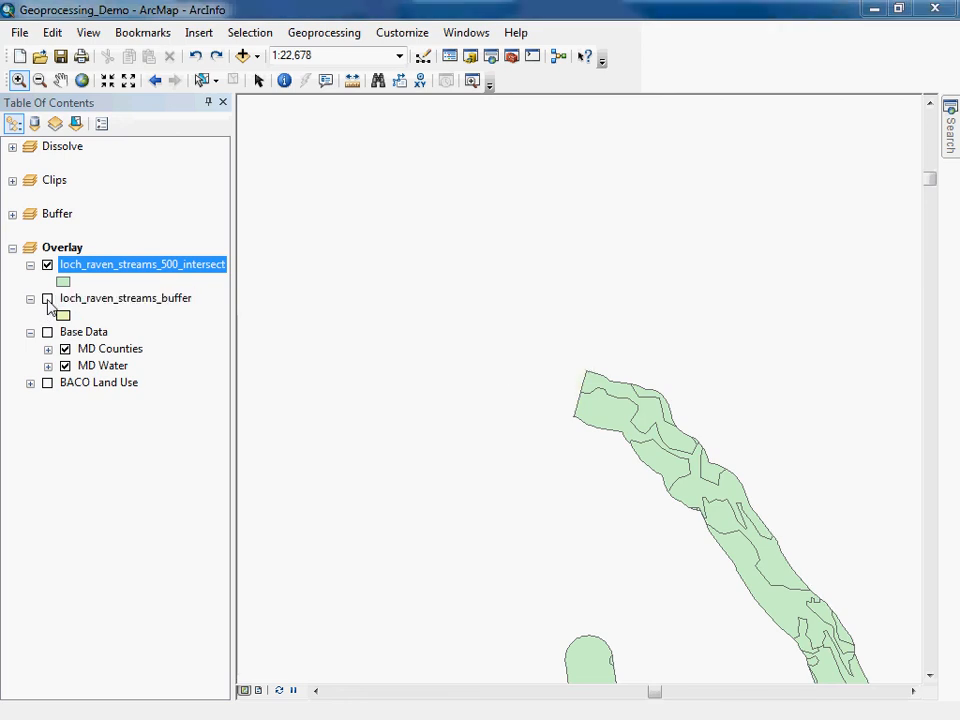
left_click(47, 298)
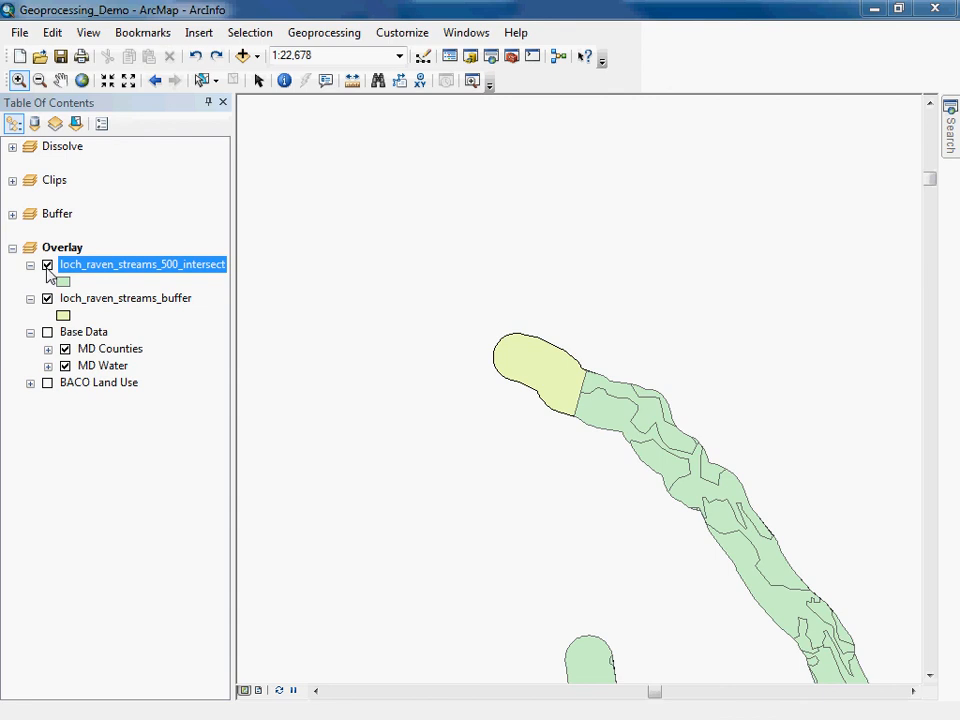
left_click(47, 265)
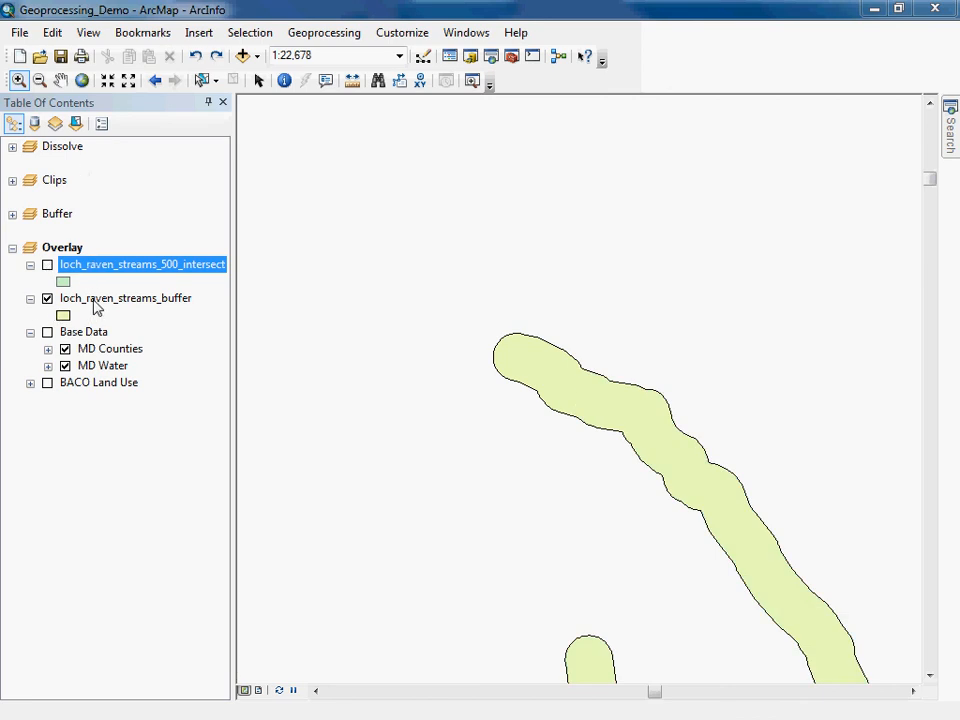
right_click(96, 300)
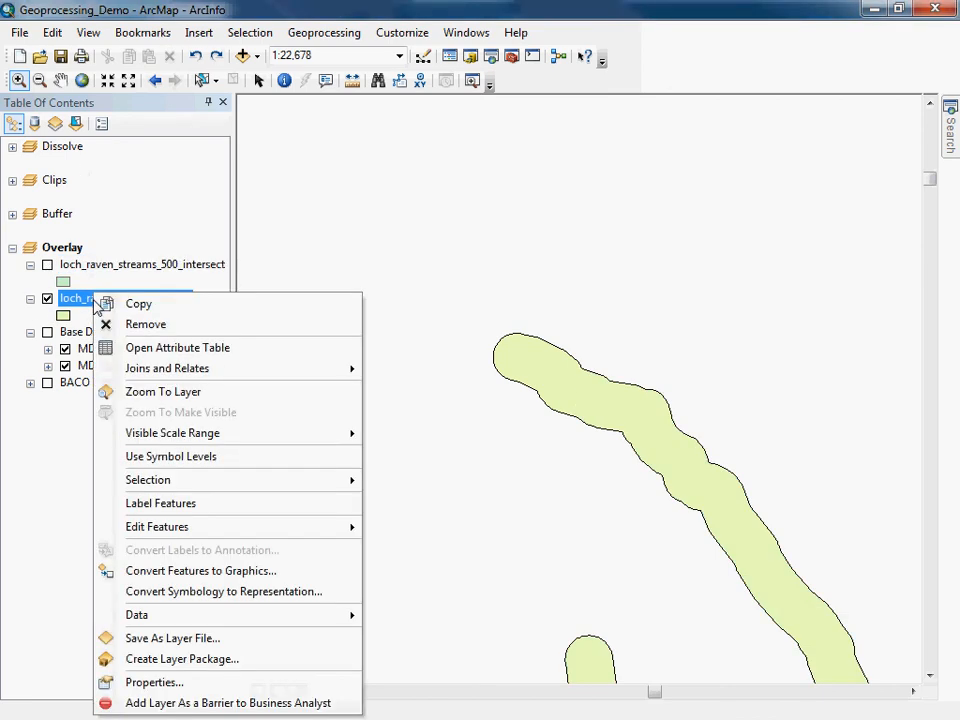
left_click(158, 392)
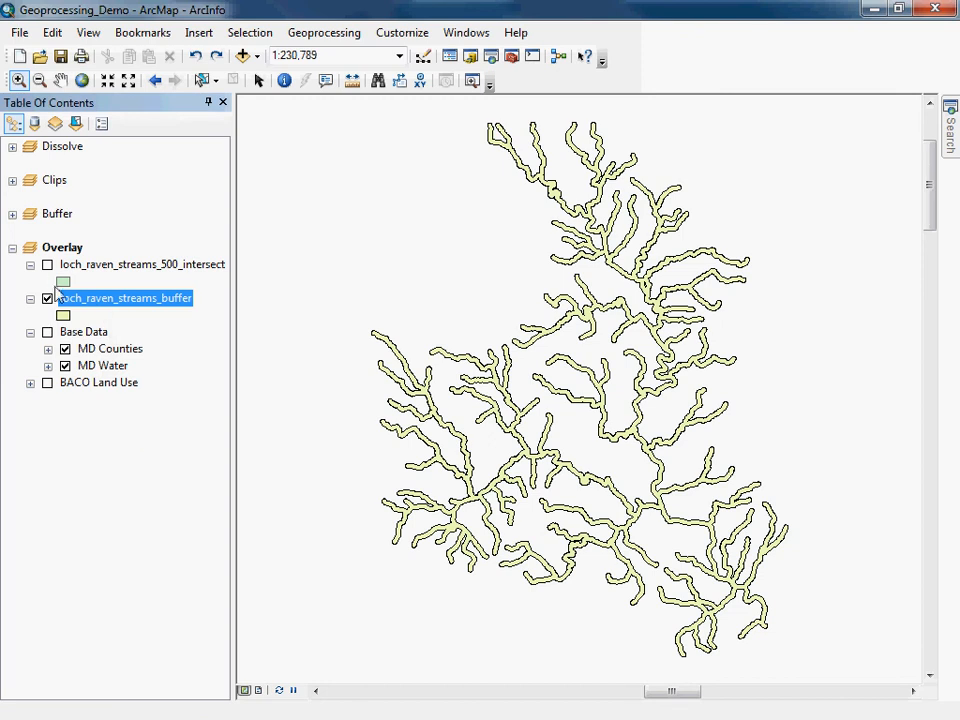
Run Union on loch_raven_streams_buffer and BACO Land Use, saving the output as loch_raven_streams_500_union.shp in the output folder.
left_click(324, 32)
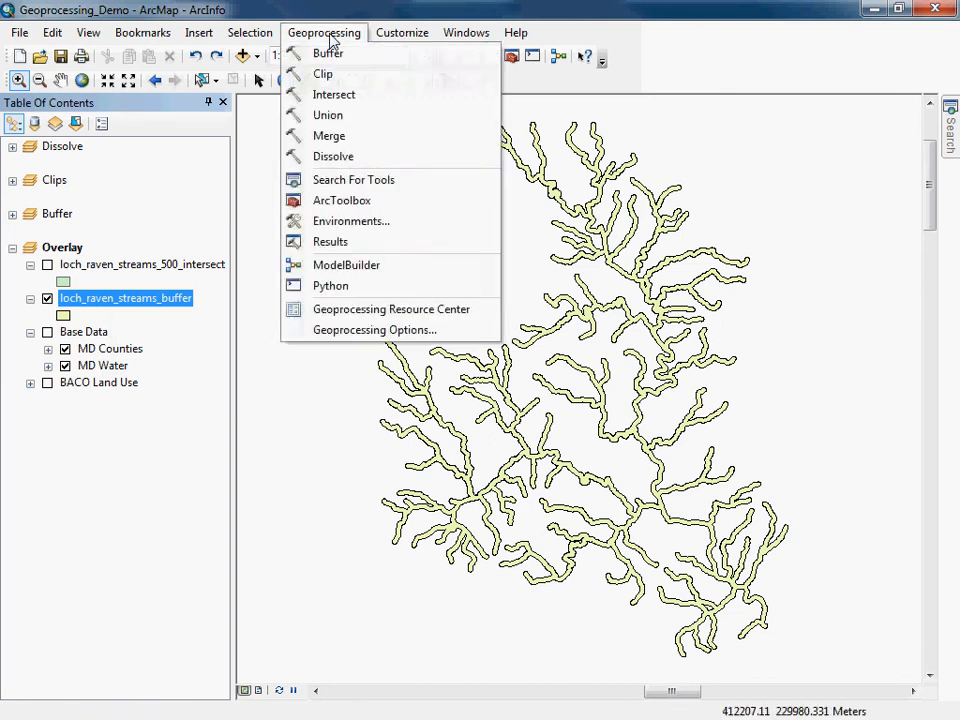
left_click(335, 113)
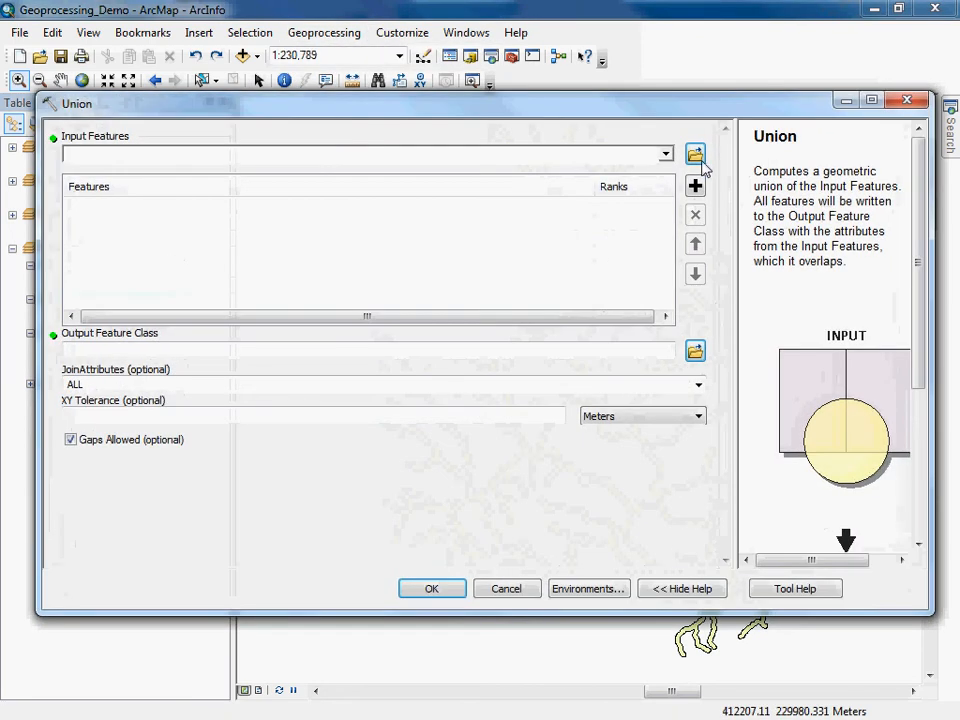
left_click(665, 156)
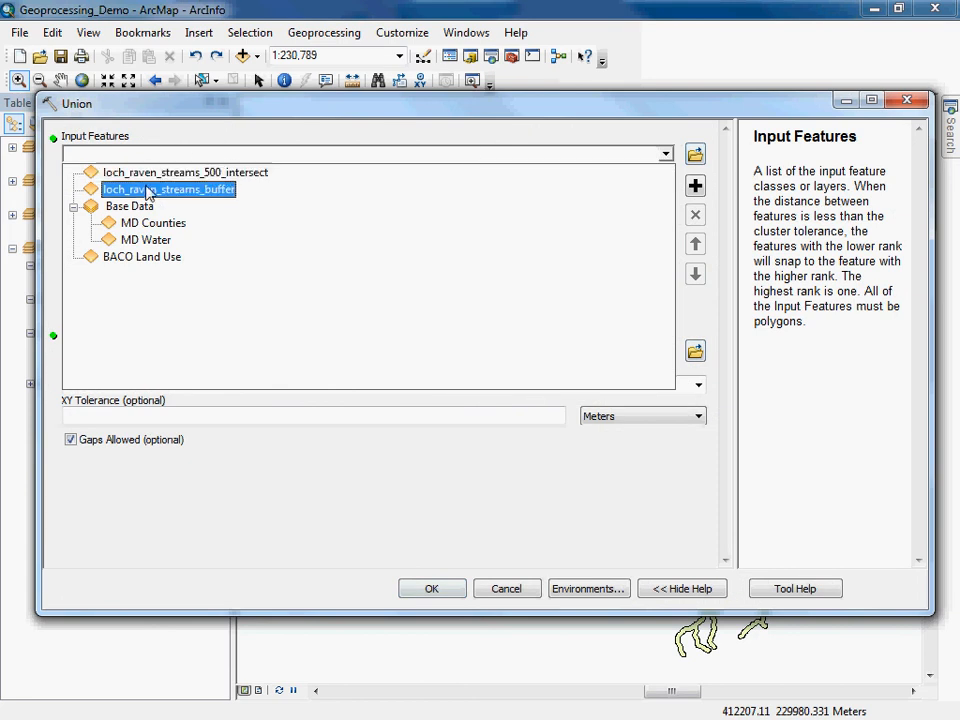
left_click(201, 192)
left_click(665, 156)
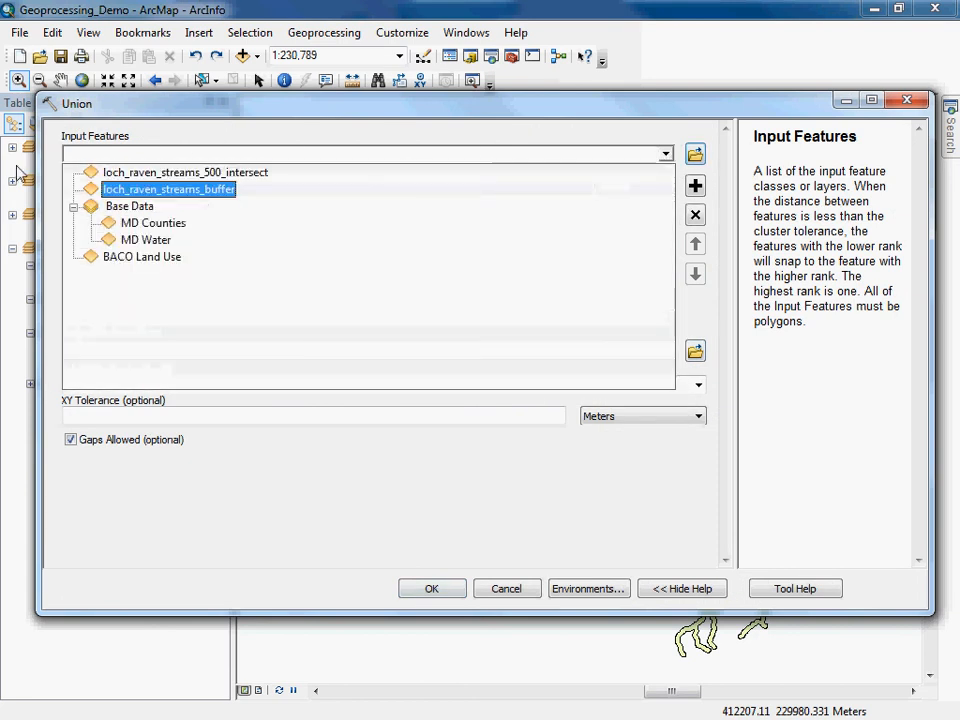
left_click(166, 268)
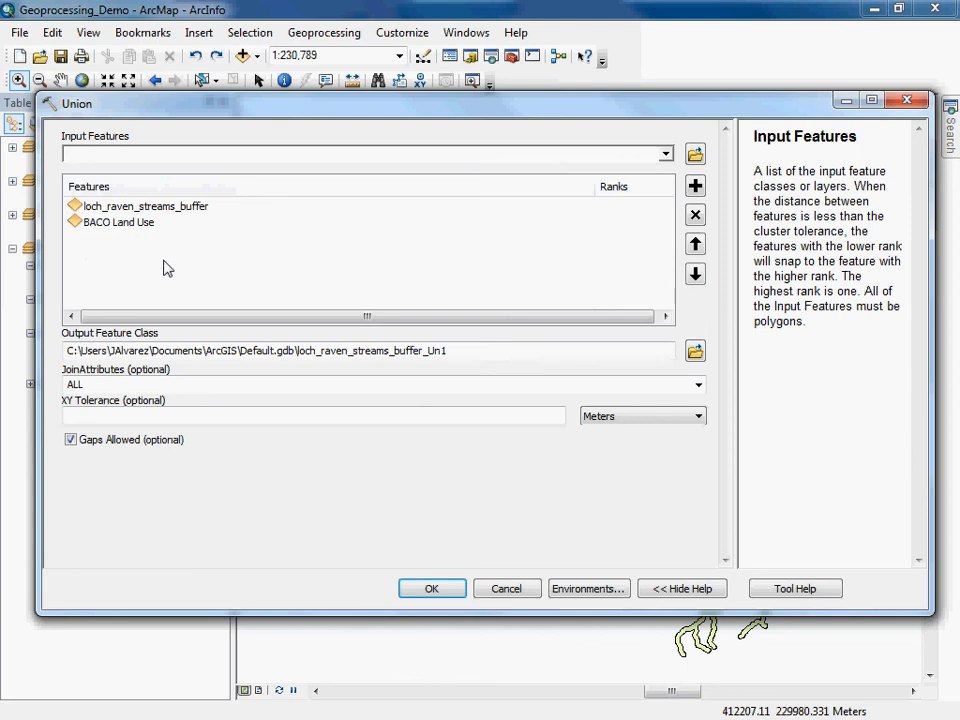
left_click(695, 351)
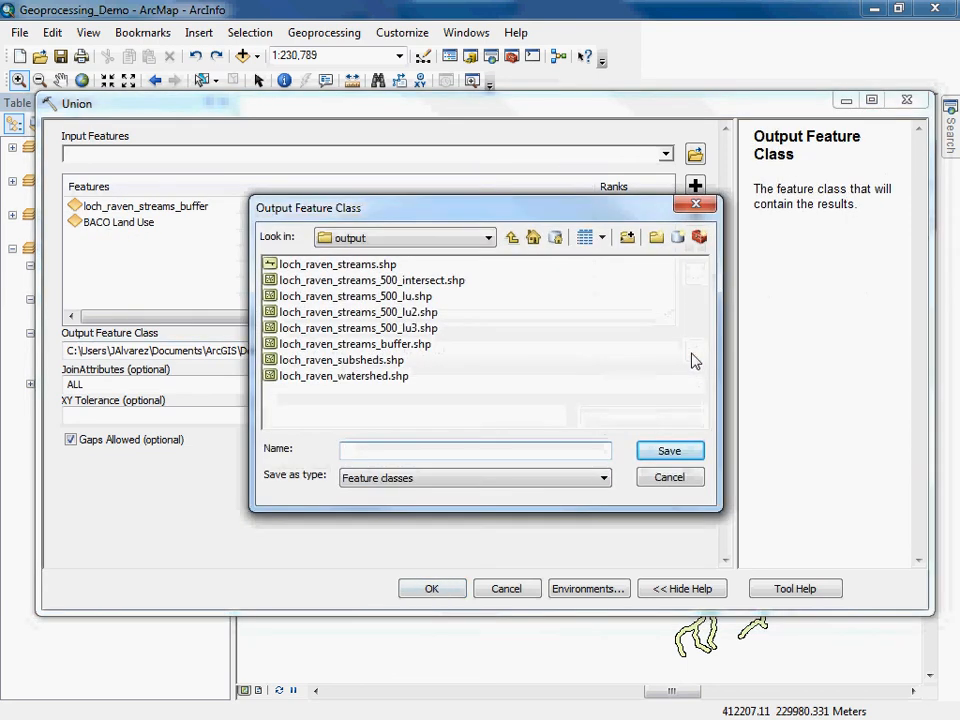
left_click(418, 281)
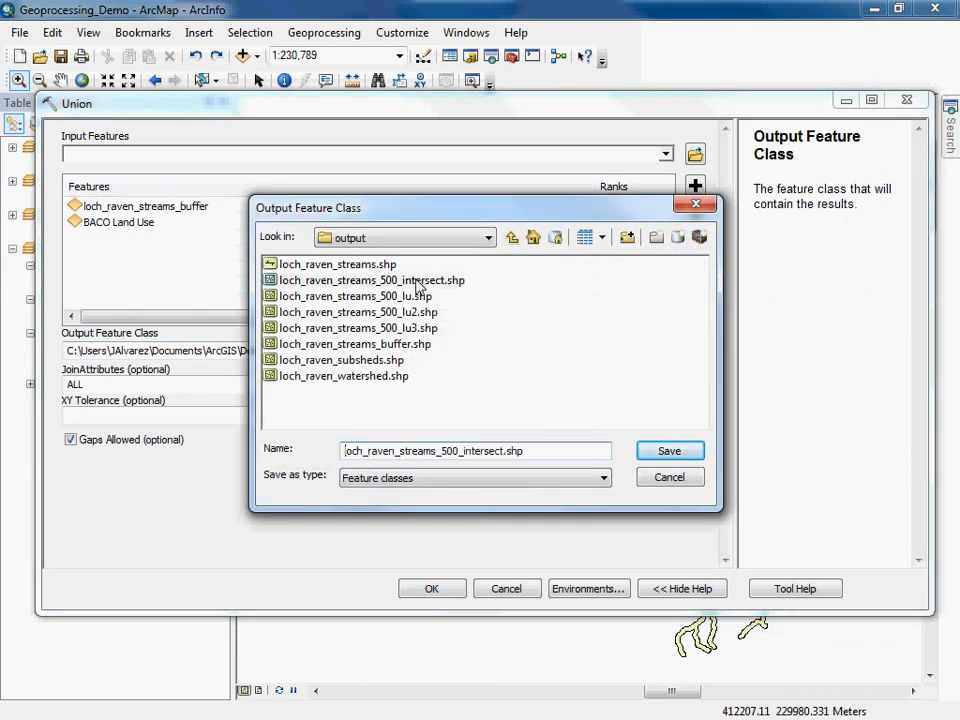
left_click(502, 451)
left_click(669, 452)
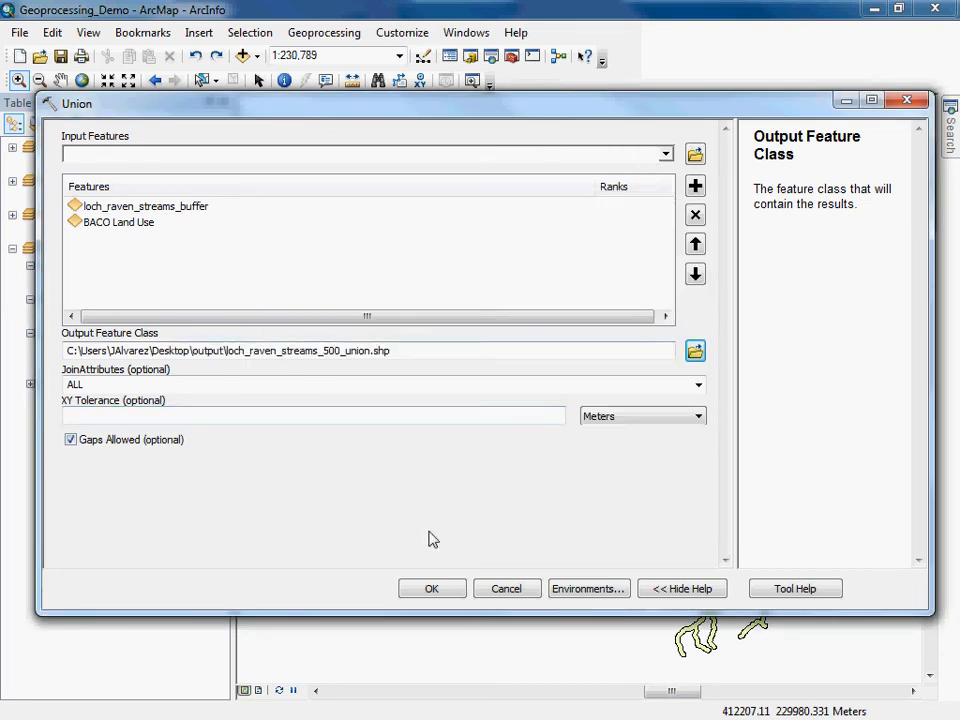
left_click(429, 591)
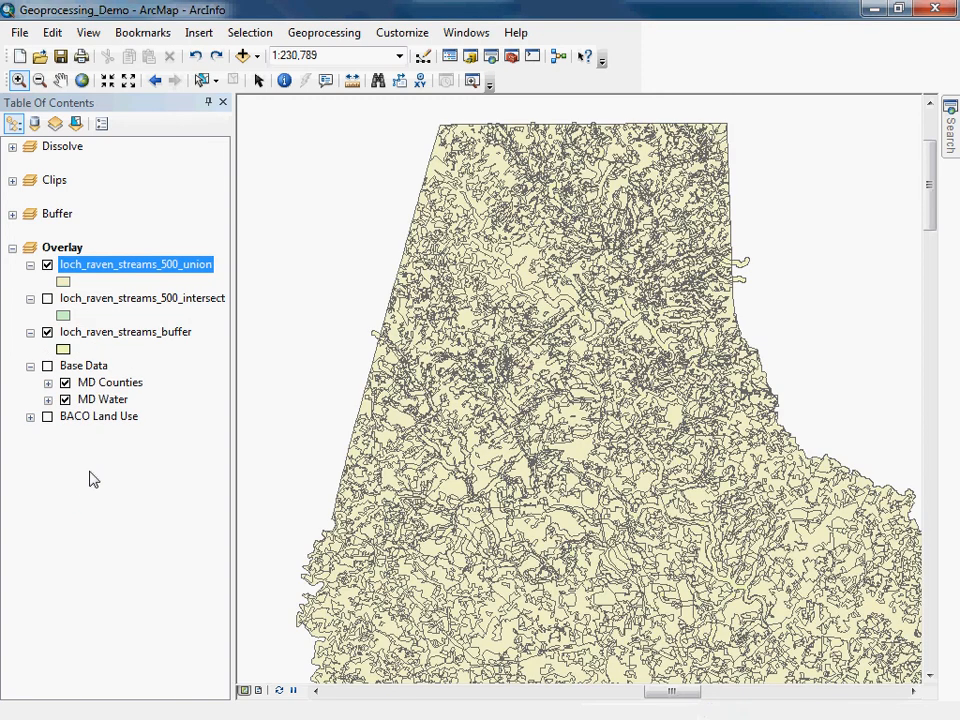
Toggle the union, intersect, buffer and land use layers on and off near a buffer end to compare the union output.
left_click(47, 265)
left_click(47, 298)
left_click(47, 332)
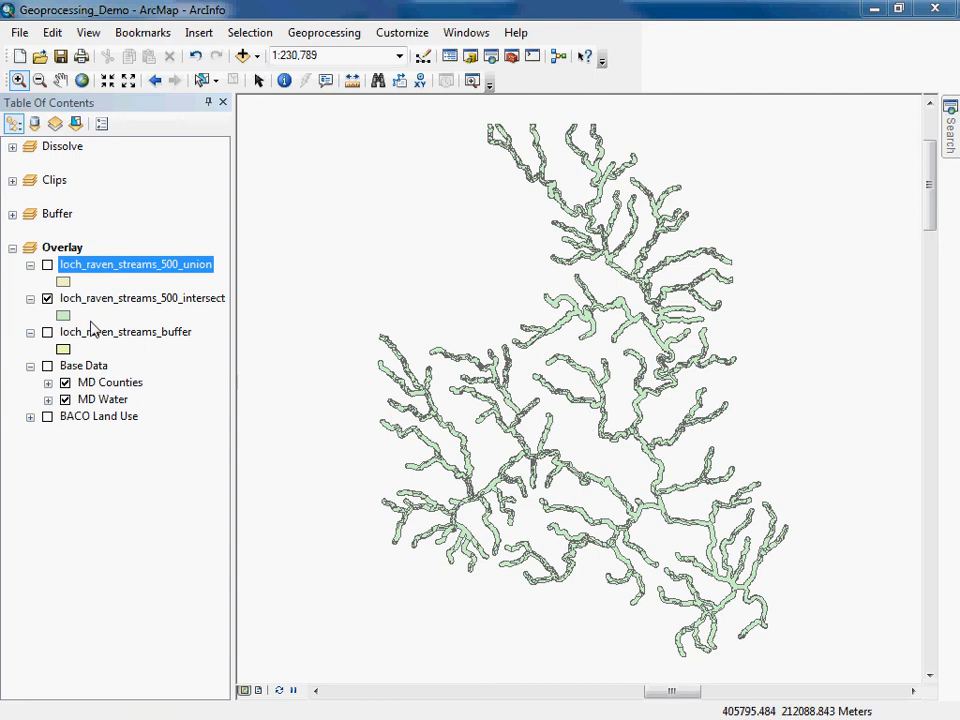
left_click(47, 265)
left_click(47, 298)
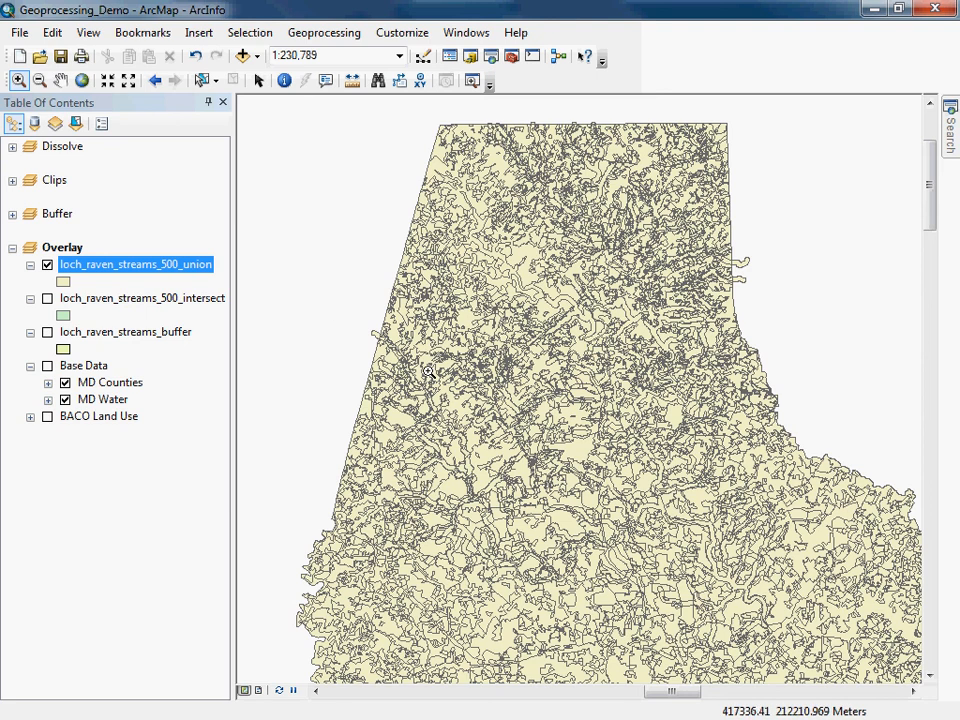
left_click_drag(325, 306, 433, 378)
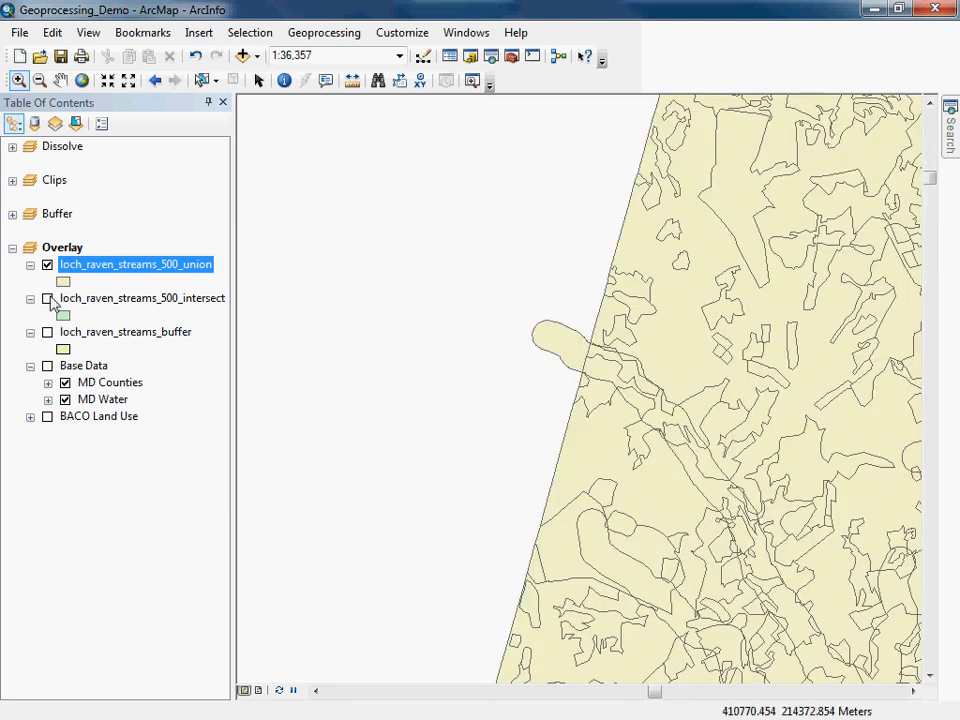
left_click(47, 332)
left_click(47, 265)
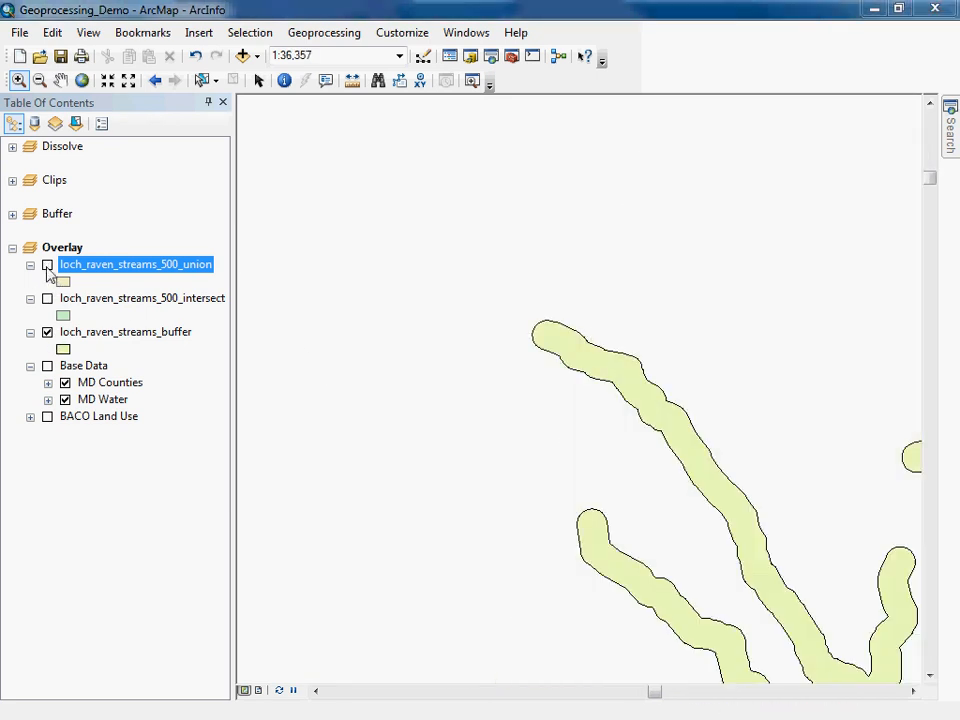
left_click(47, 417)
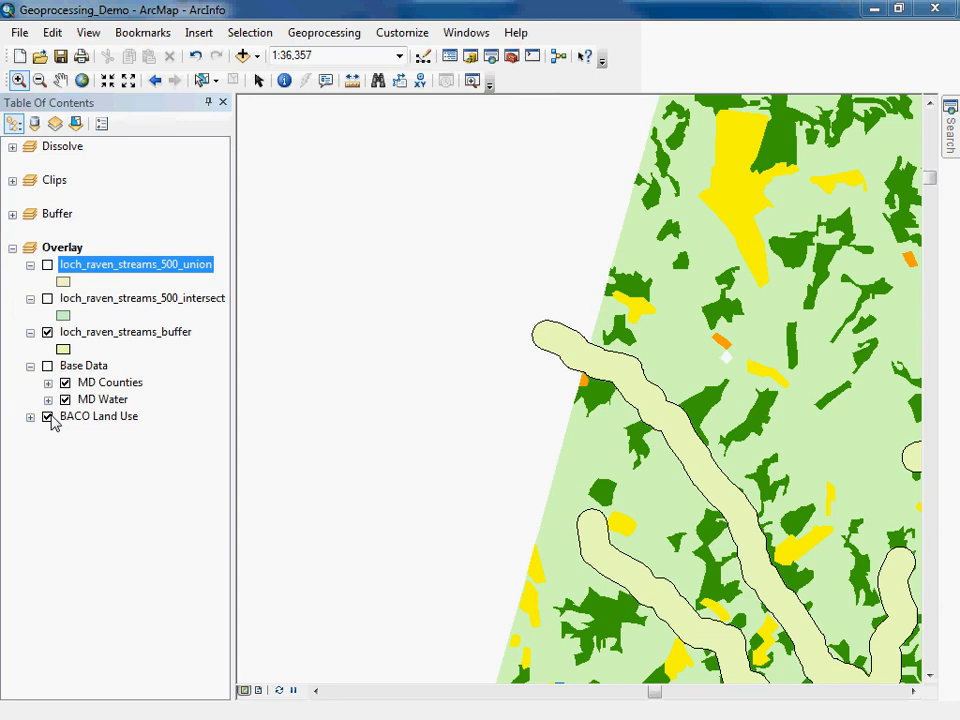
left_click(47, 417)
left_click(47, 332)
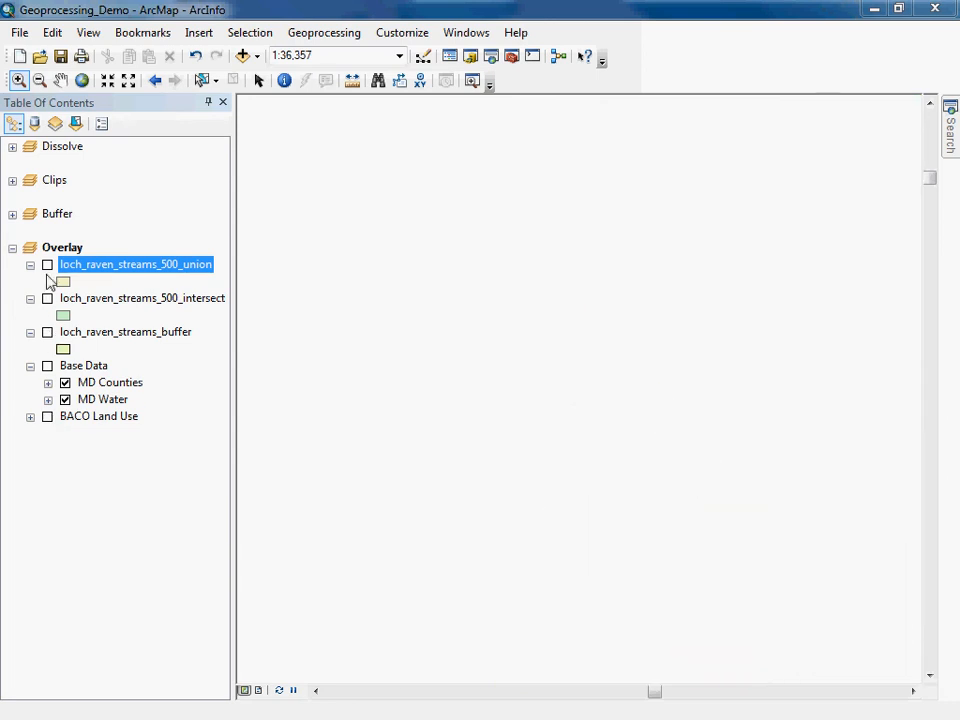
left_click(47, 265)
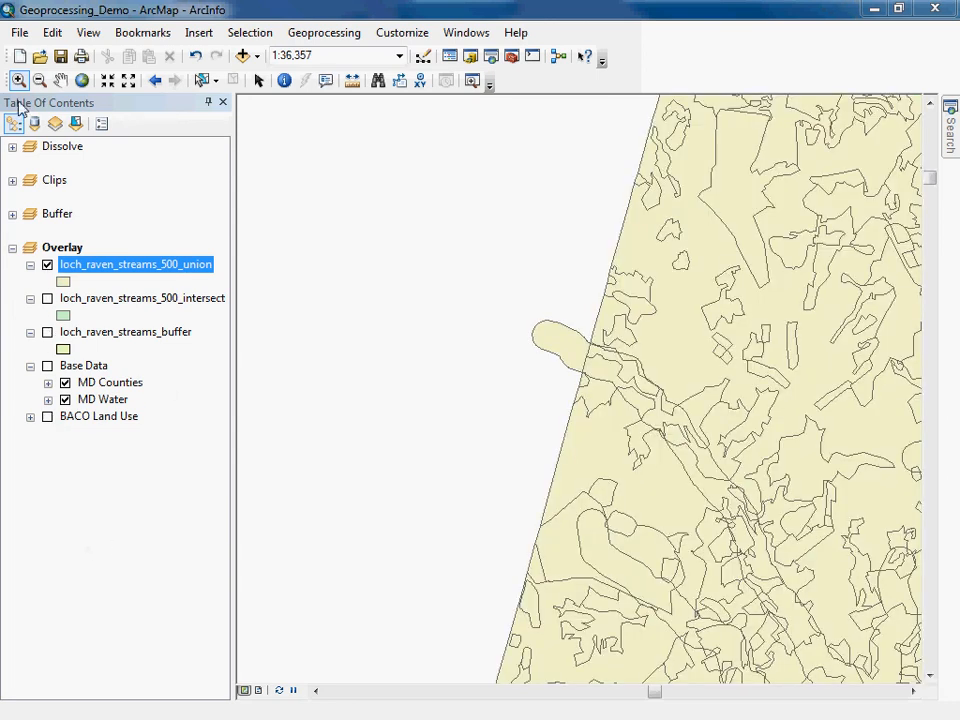
Identify several union polygons inside and outside the buffer to inspect their CRITICAL and land use attributes.
left_click(60, 80)
left_click_drag(810, 554, 626, 337)
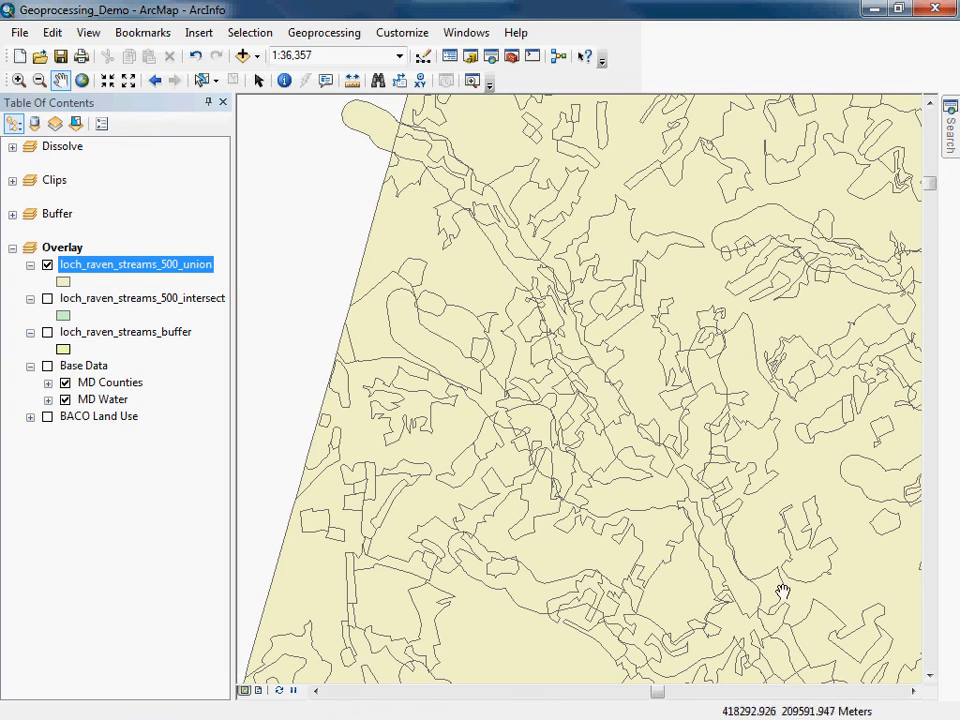
left_click(284, 80)
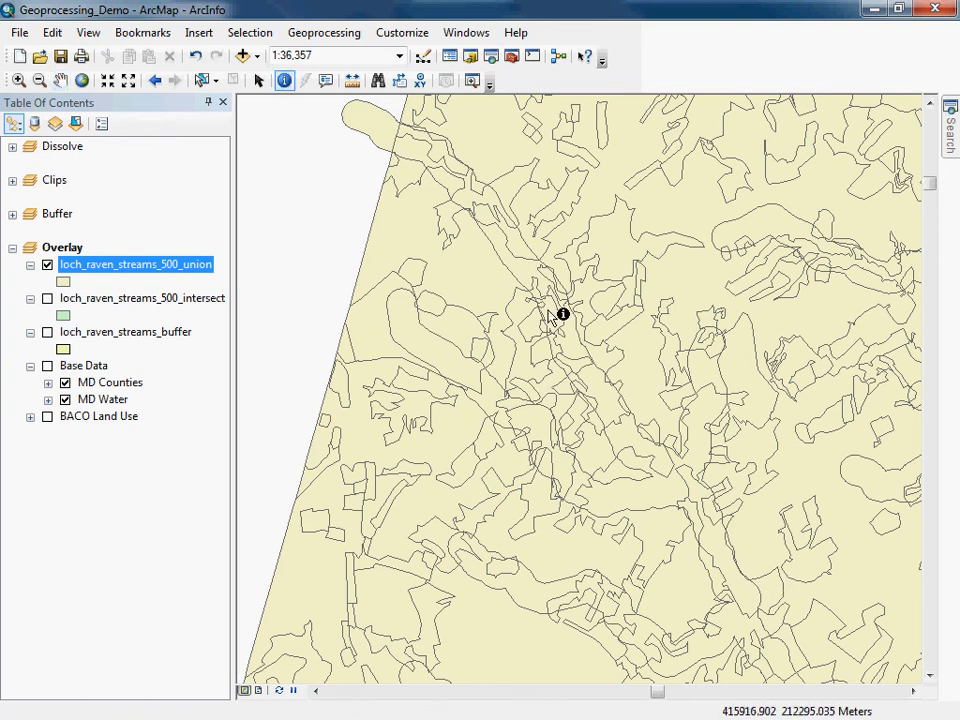
left_click(521, 268)
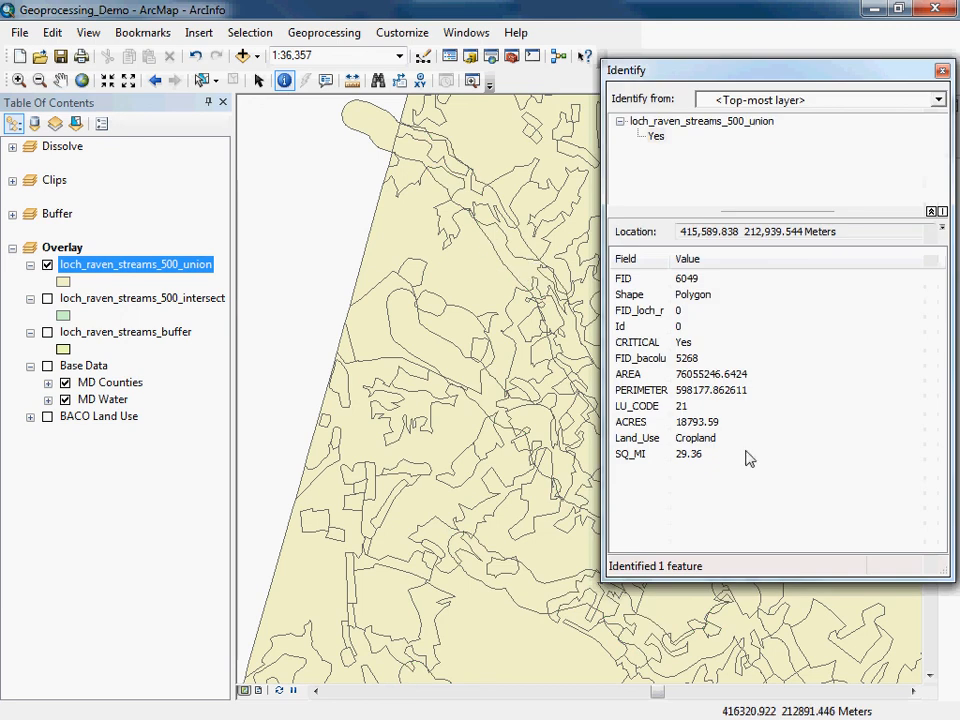
left_click(645, 344)
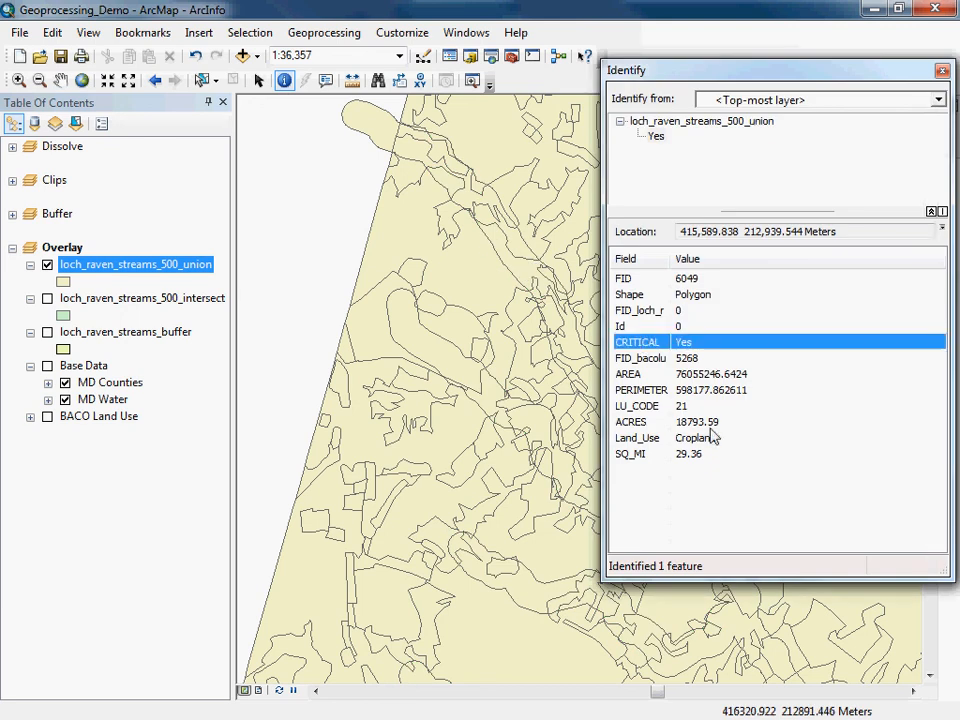
left_click(300, 588)
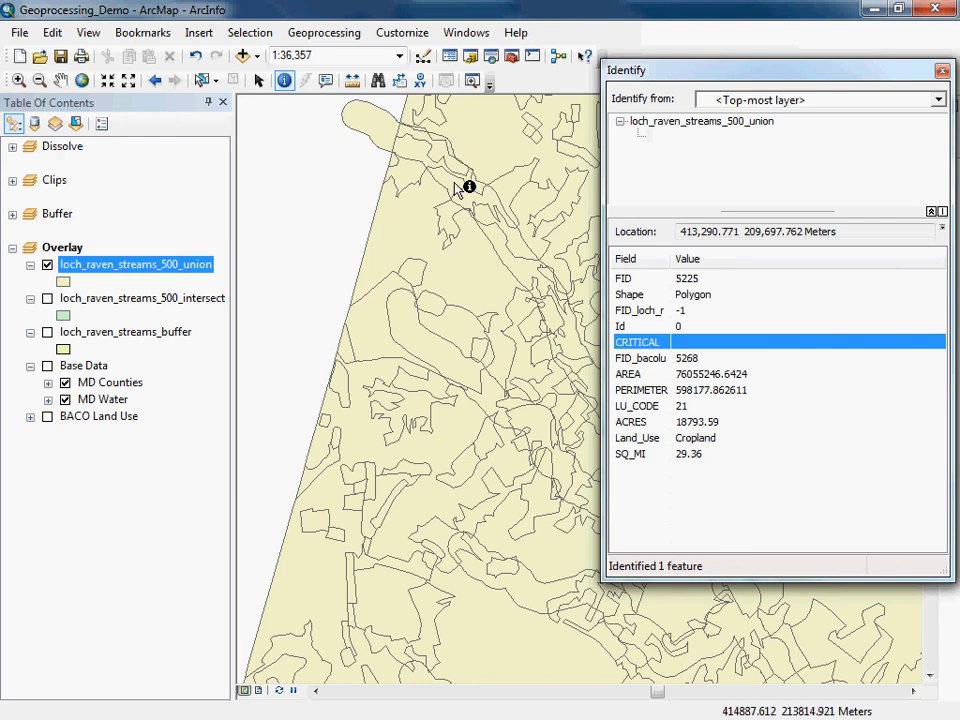
left_click(524, 242)
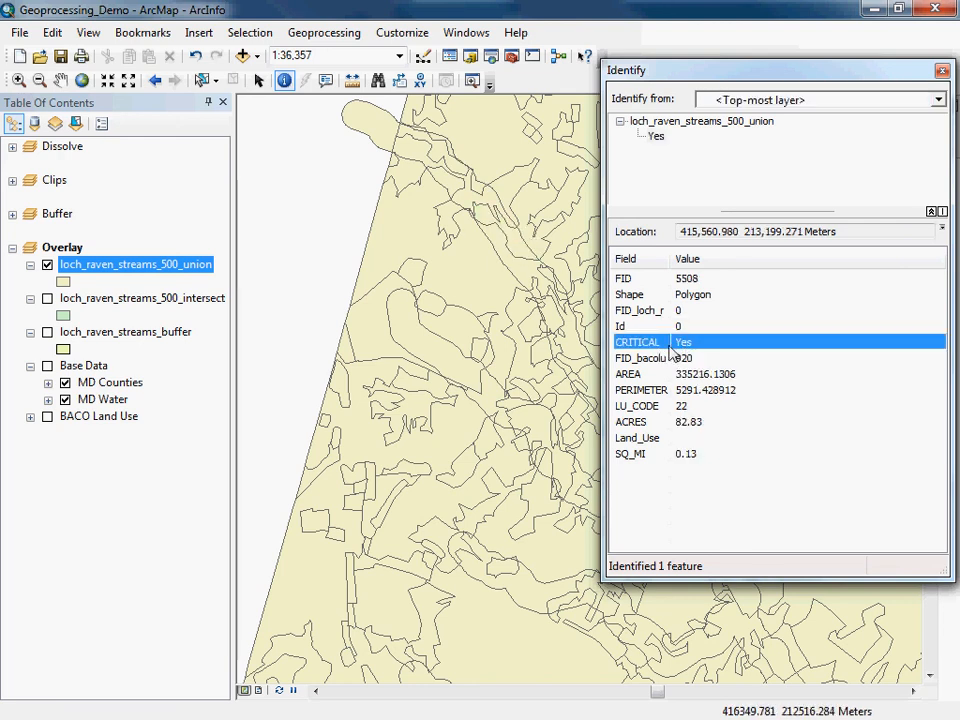
left_click_drag(868, 81, 766, 72)
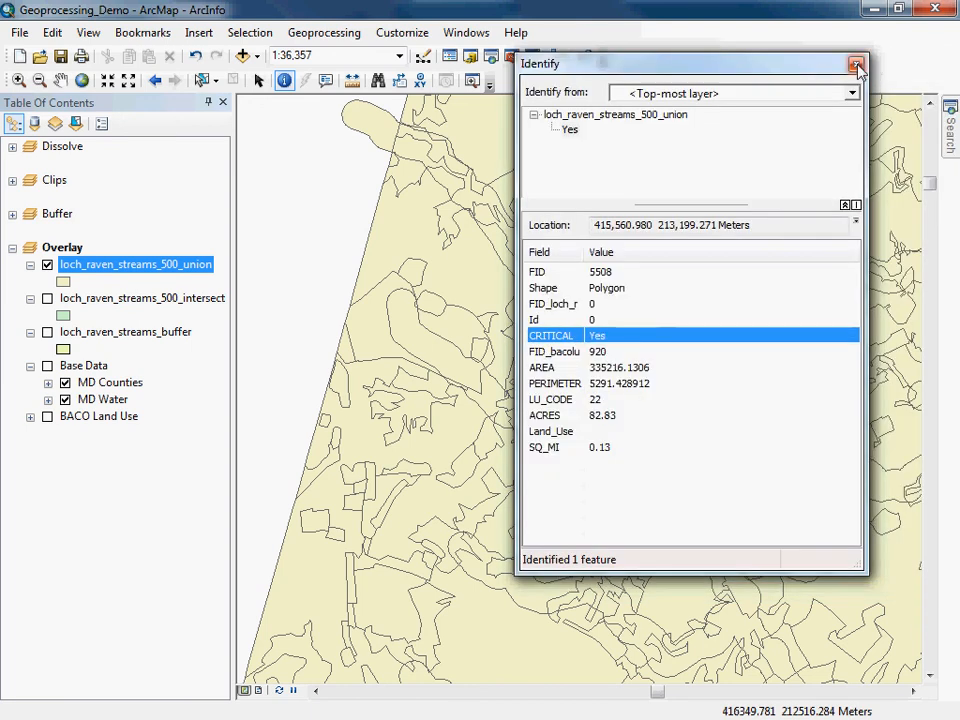
left_click(856, 66)
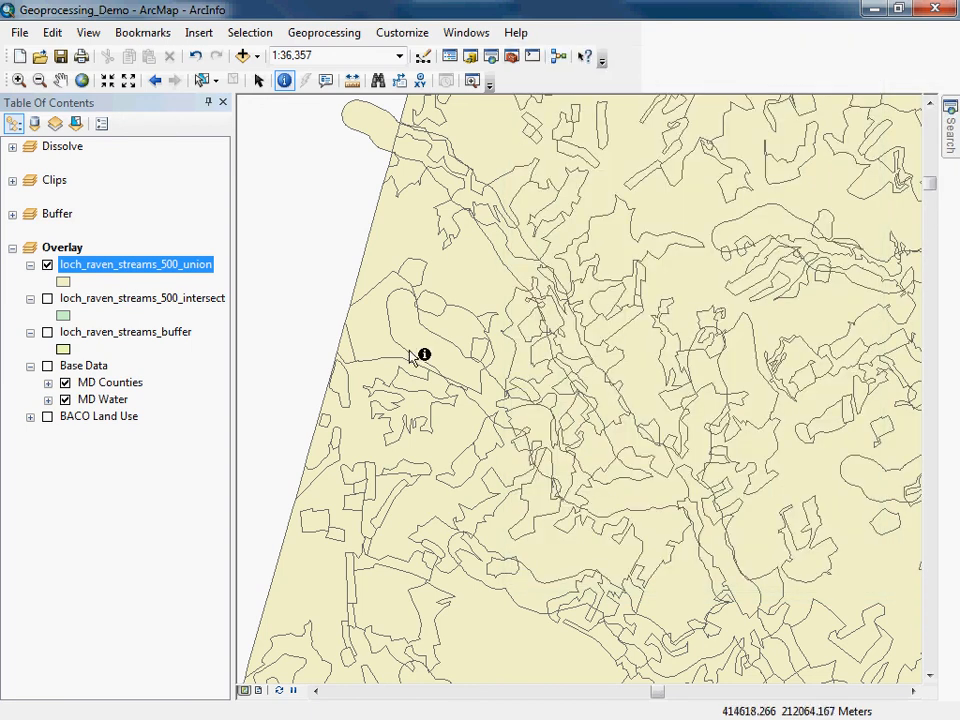
Select features of loch_raven_streams_500_union by attributes where "CRITICAL" = 'Yes'.
left_click(240, 33)
left_click(232, 51)
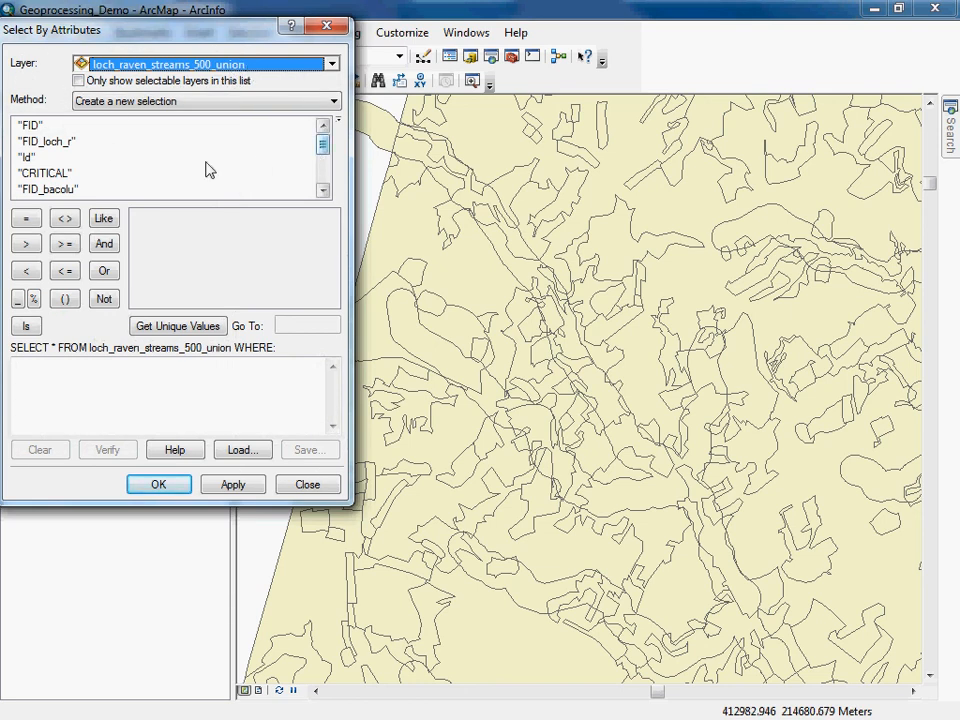
double_click(40, 173)
left_click(28, 219)
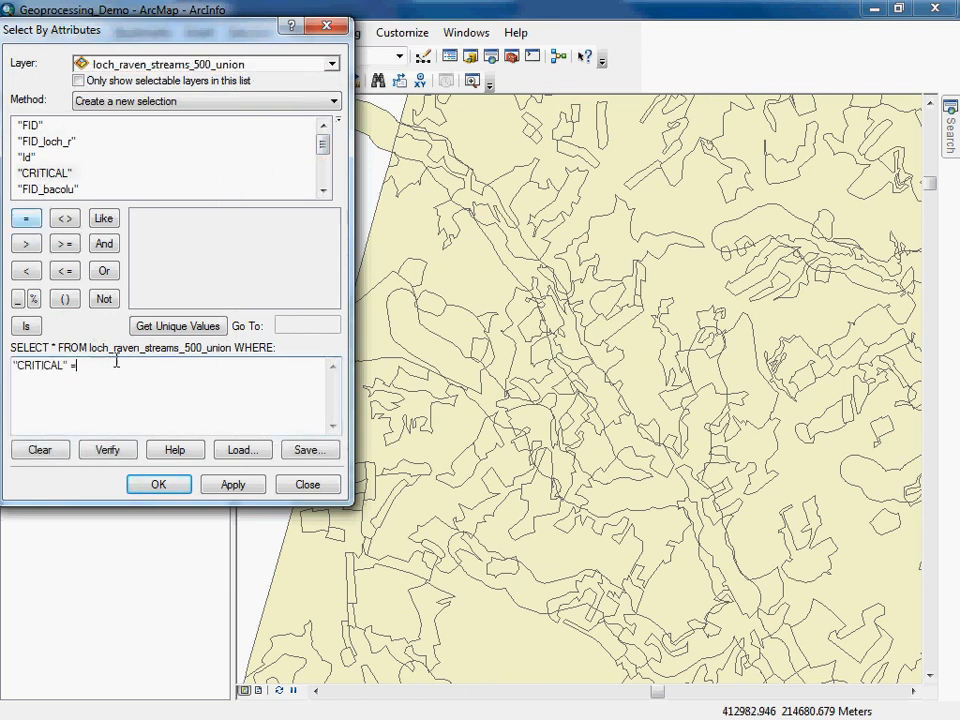
left_click(177, 328)
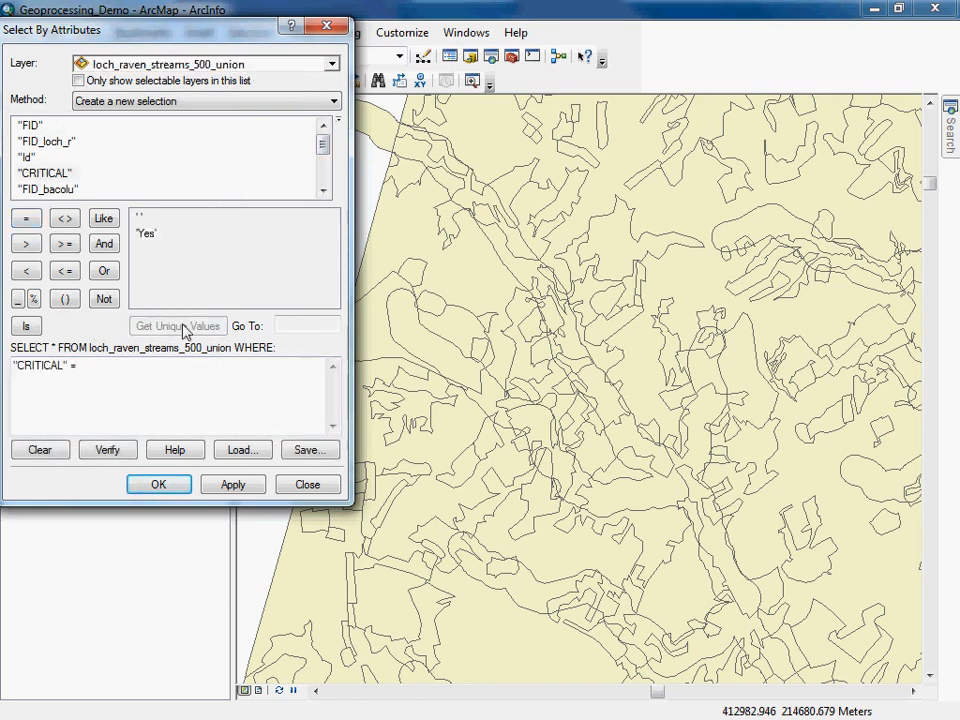
double_click(146, 233)
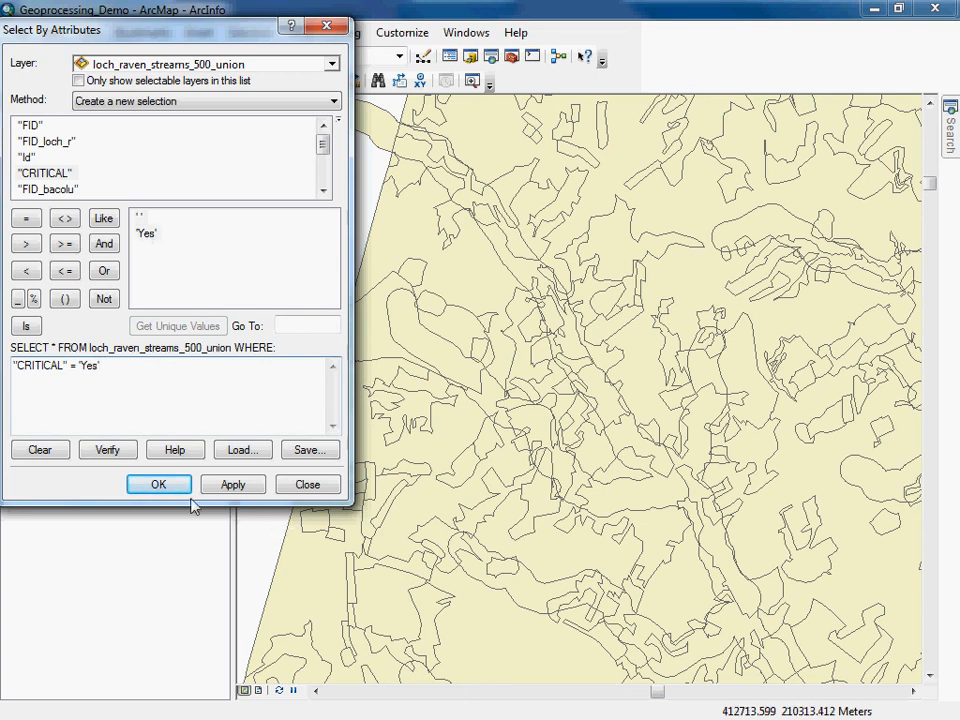
left_click(160, 485)
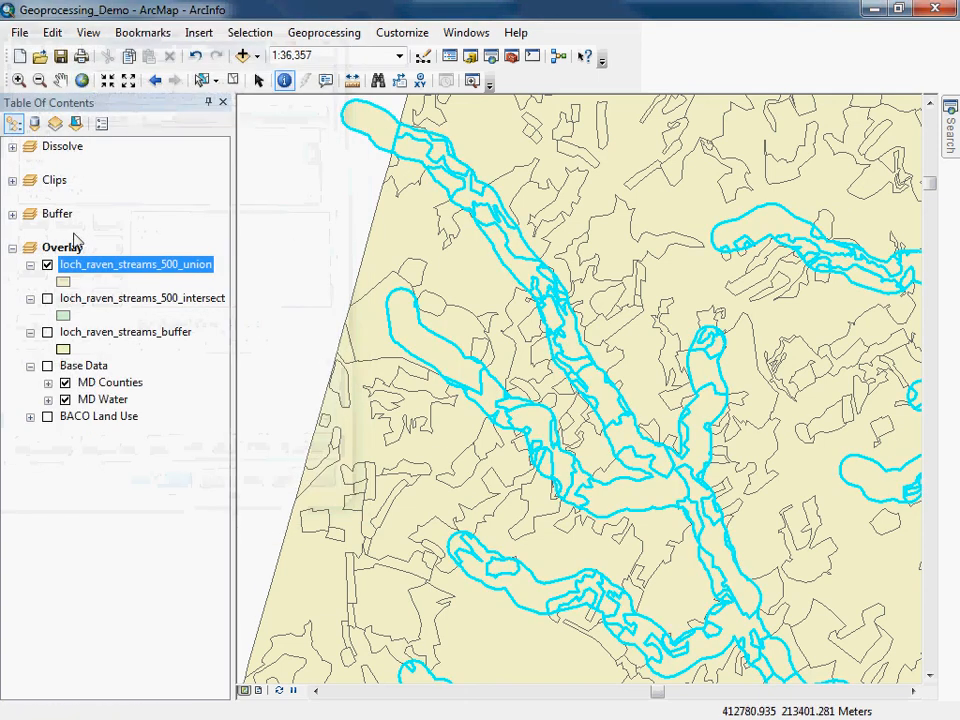
Zoom into the buffer area and identify a selected critical union polygon to inspect its attributes.
left_click(86, 336)
right_click(86, 336)
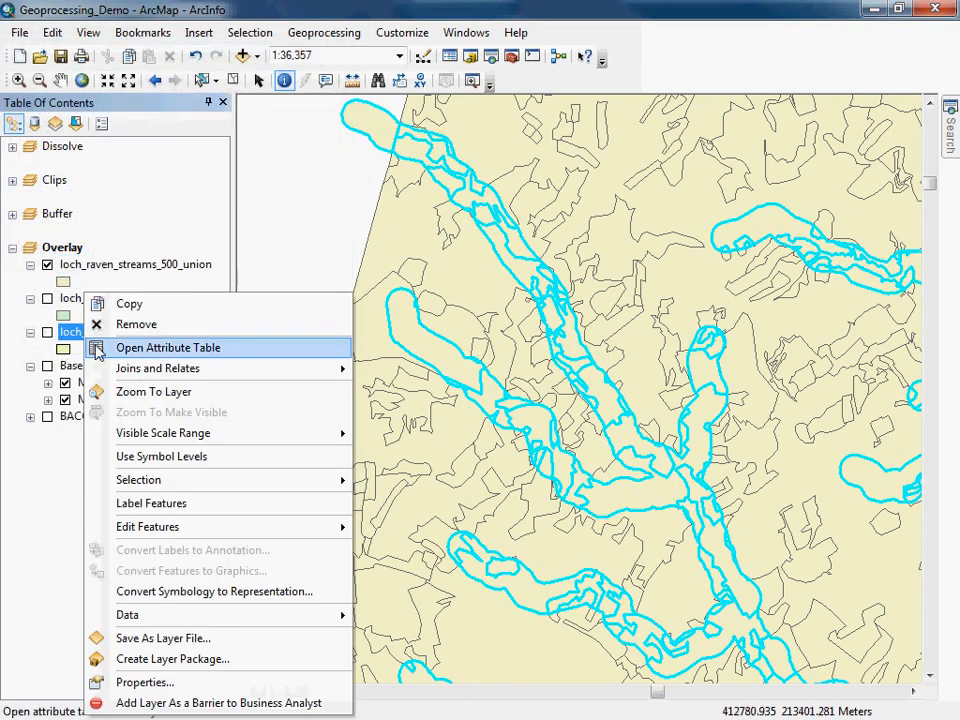
left_click(122, 398)
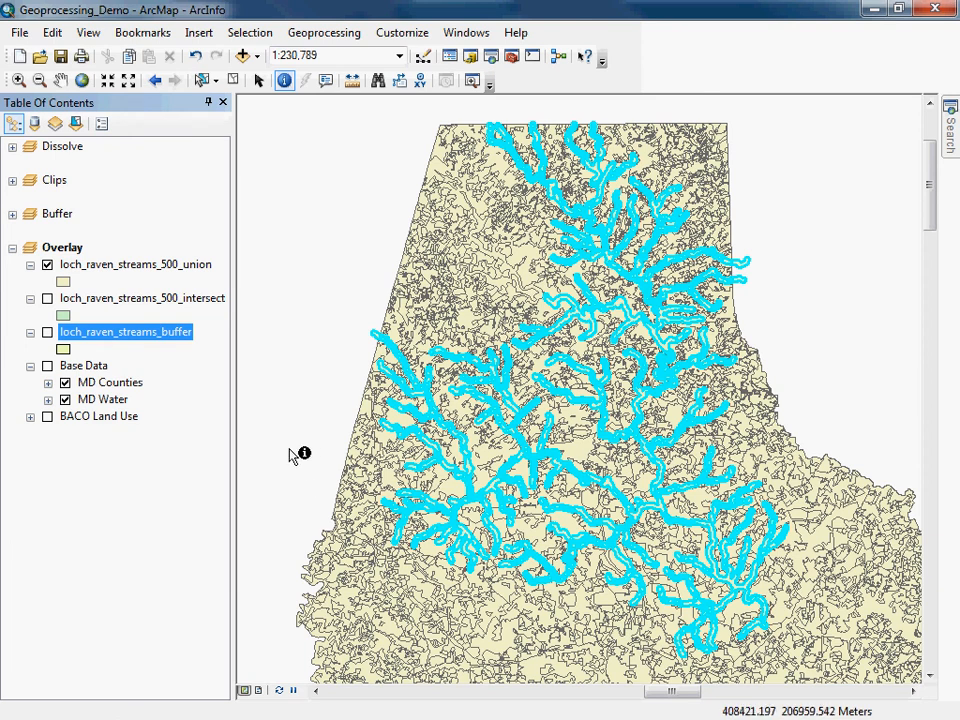
left_click(18, 80)
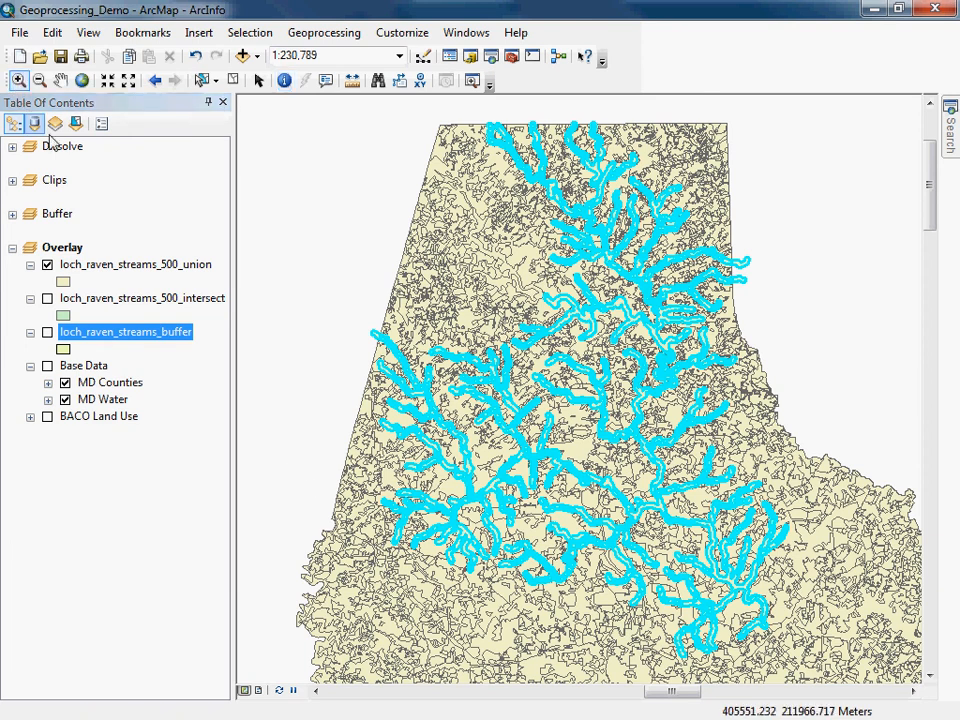
left_click_drag(312, 290, 428, 394)
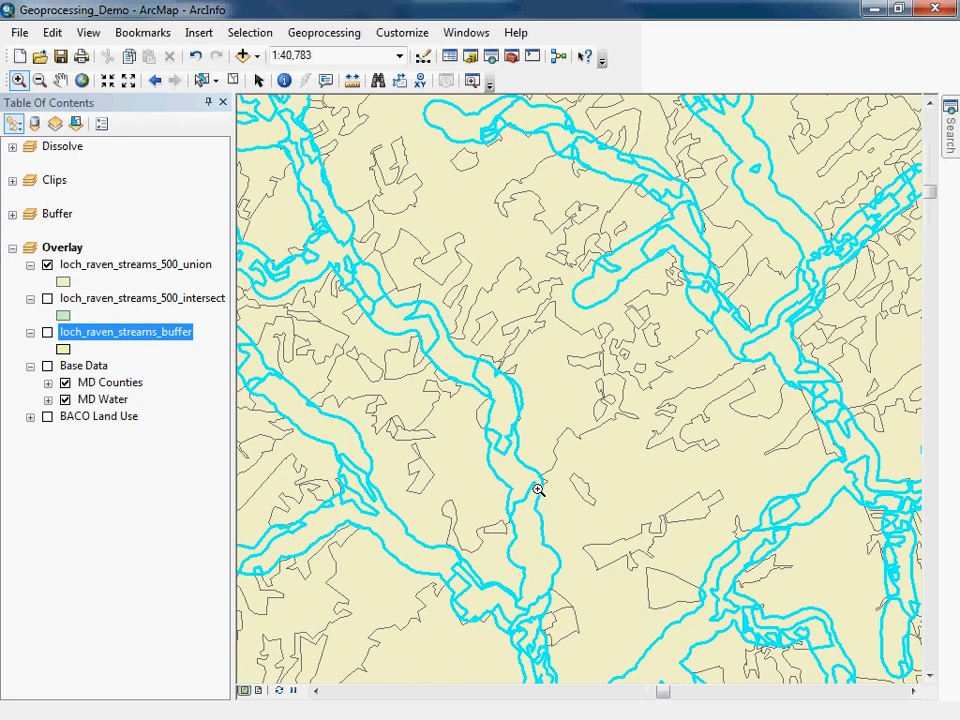
left_click(284, 80)
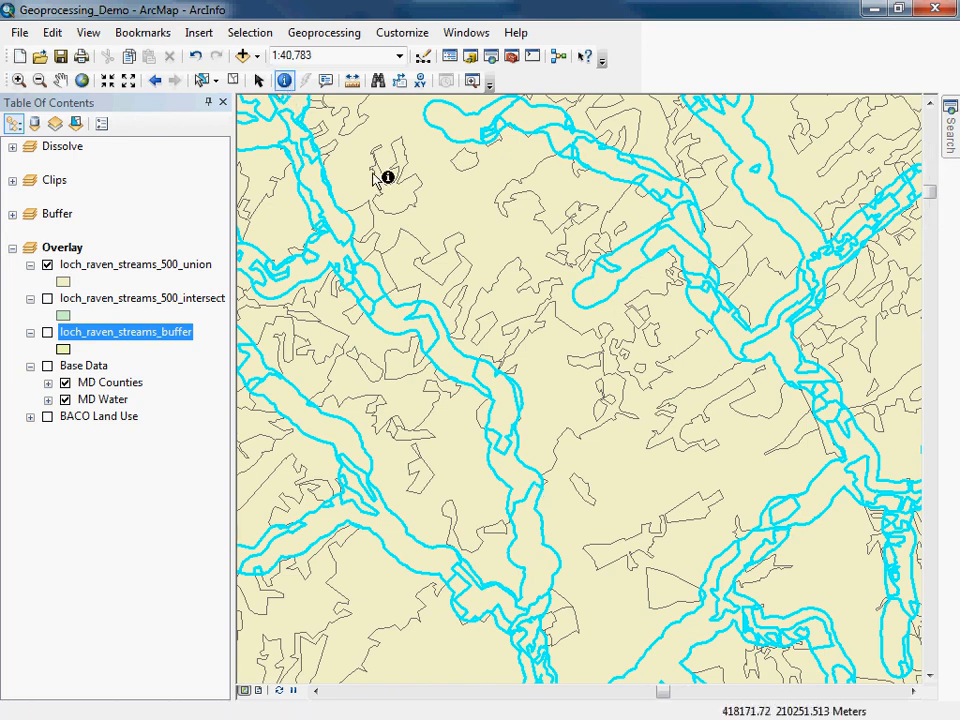
left_click(445, 360)
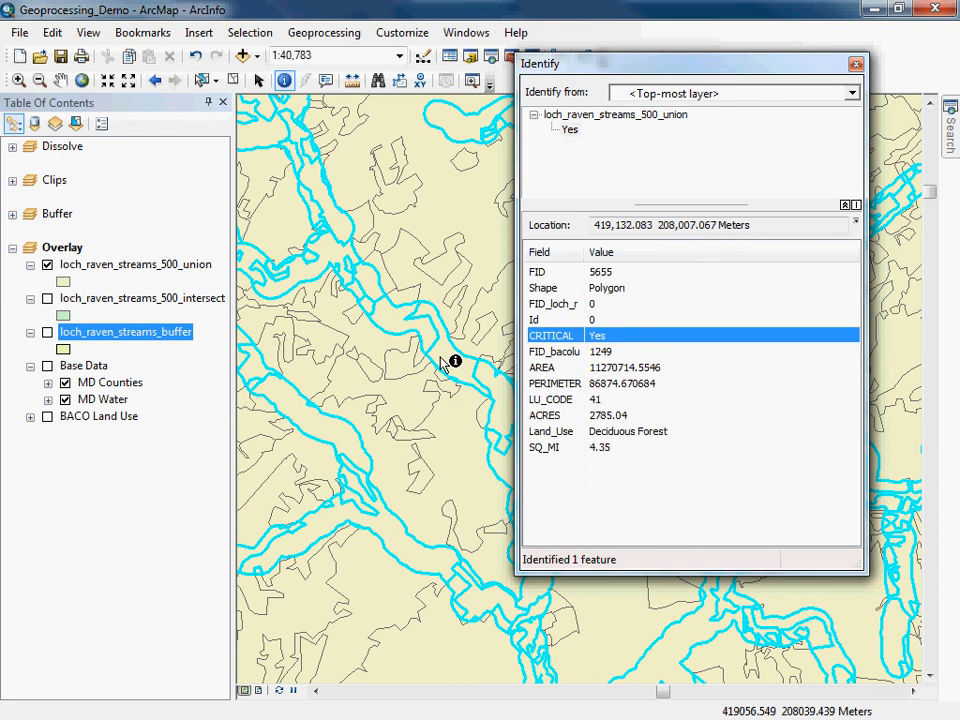
left_click(441, 358)
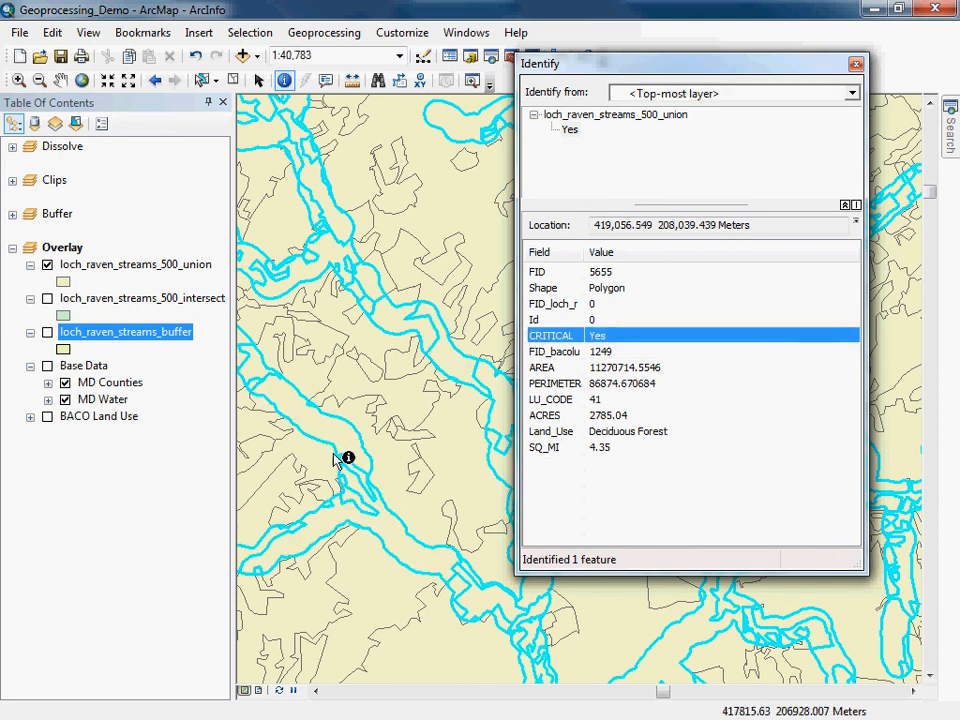
left_click(855, 64)
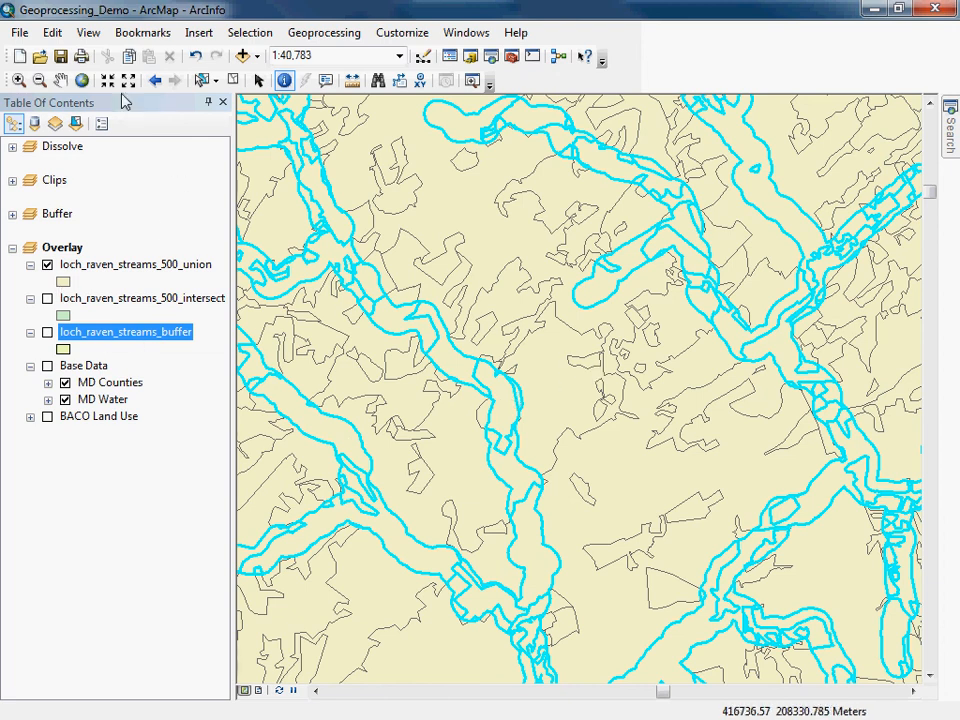
Zoom to the full extent of loch_raven_streams_buffer and turn off the union layer.
right_click(117, 338)
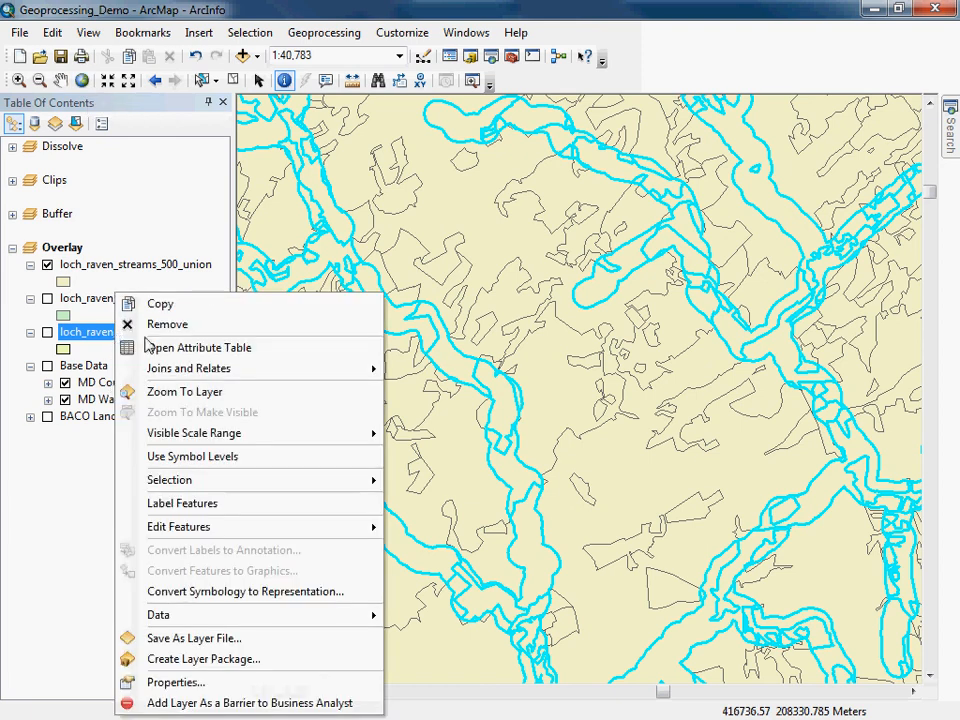
left_click(150, 392)
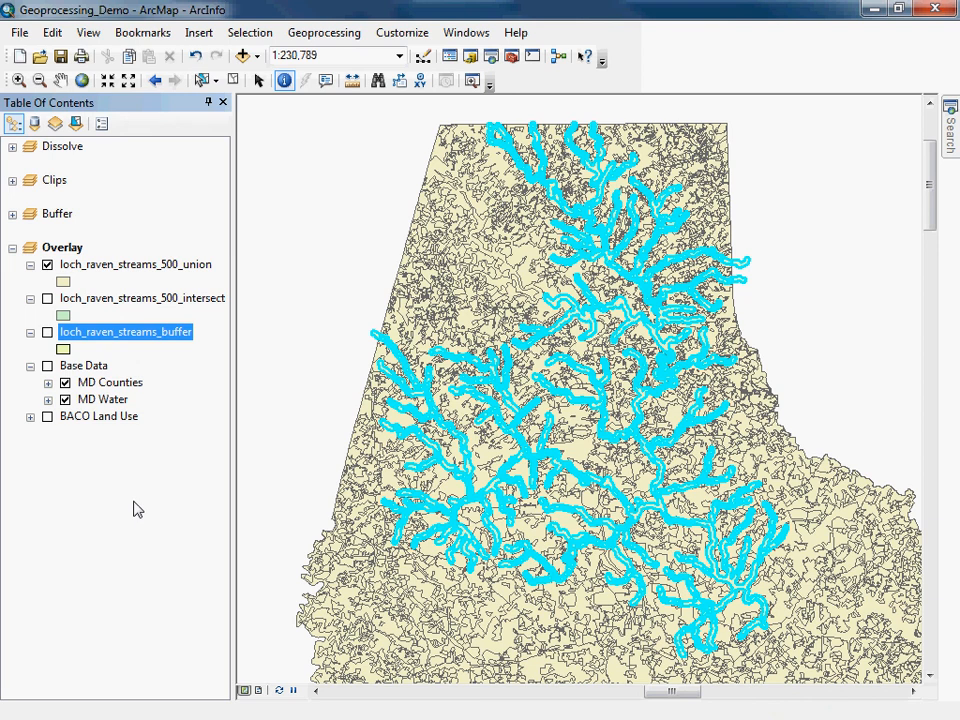
left_click(47, 266)
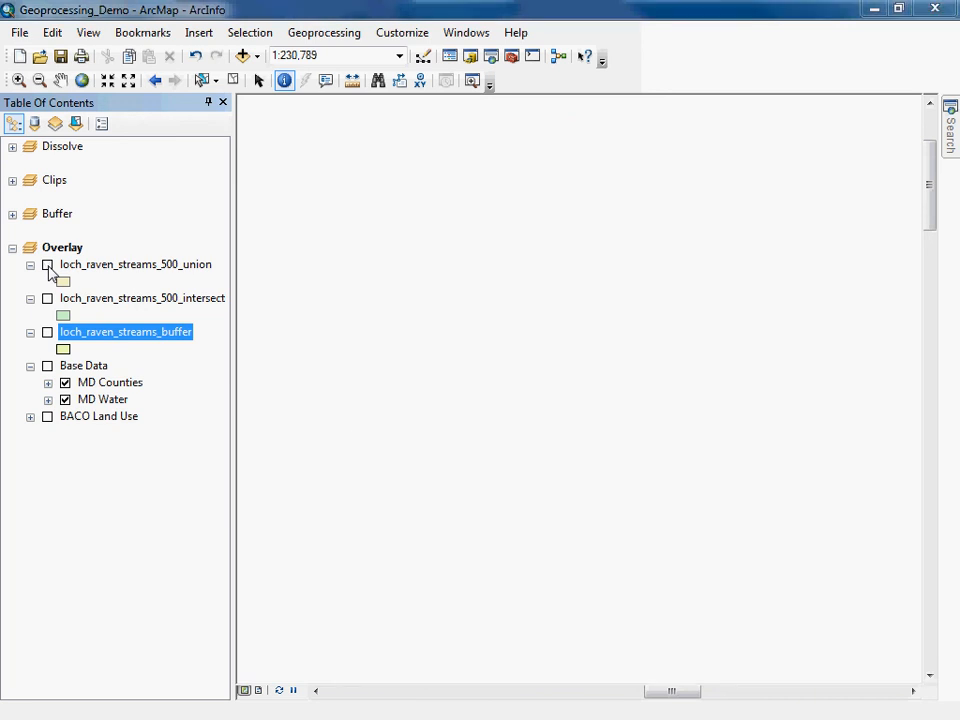
Open the Identity tool with loch_raven_streams_buffer as input features and BACO Land Use as identity features.
left_click(516, 58)
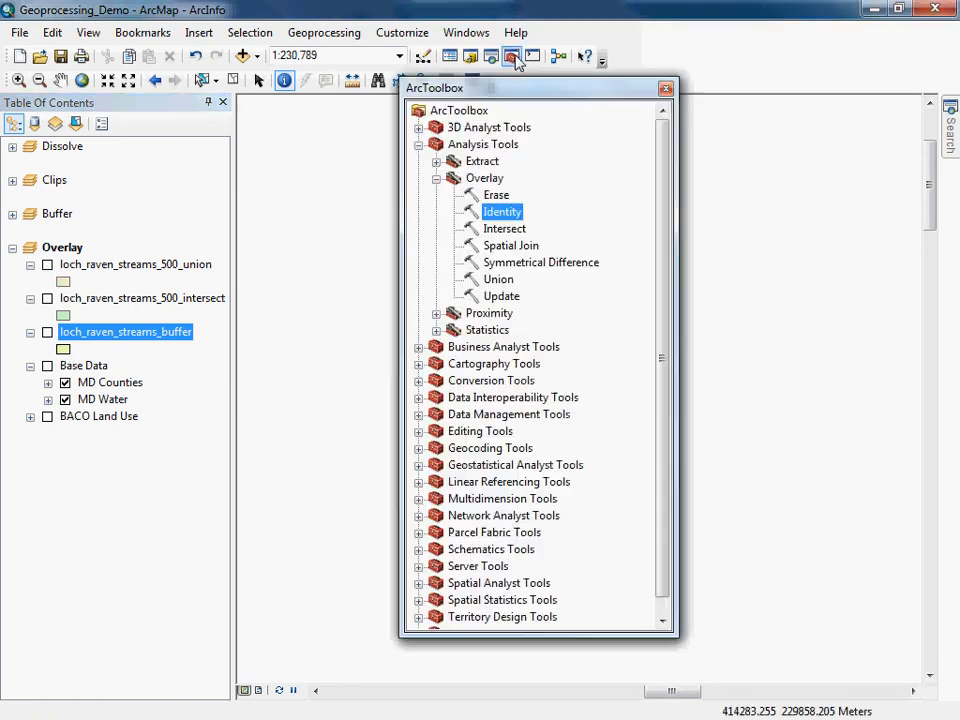
double_click(502, 213)
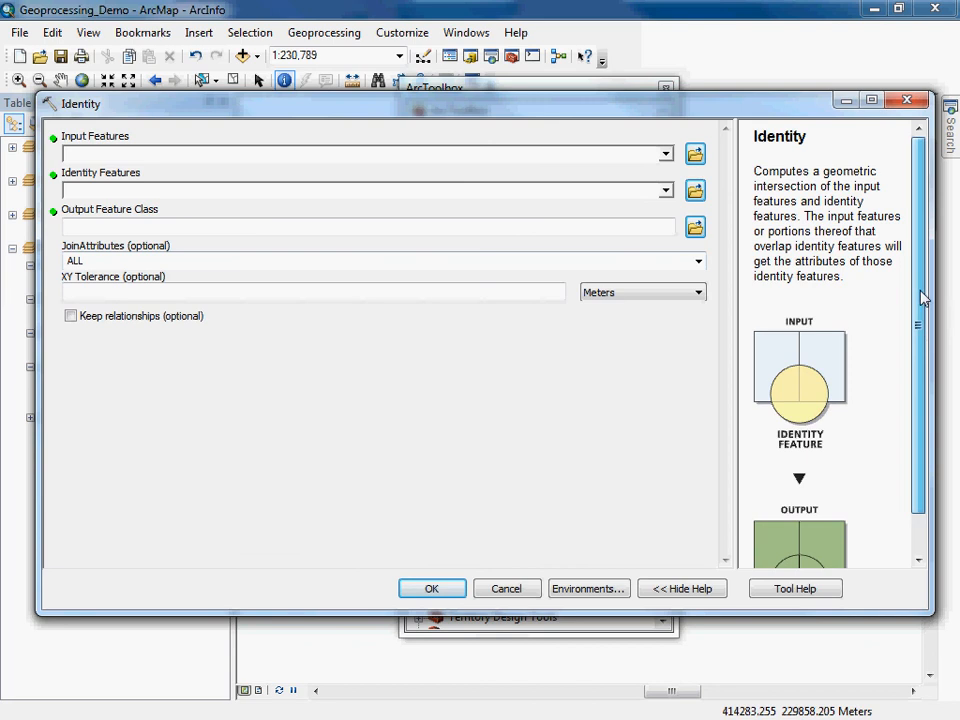
scroll(922, 297, "down", 1)
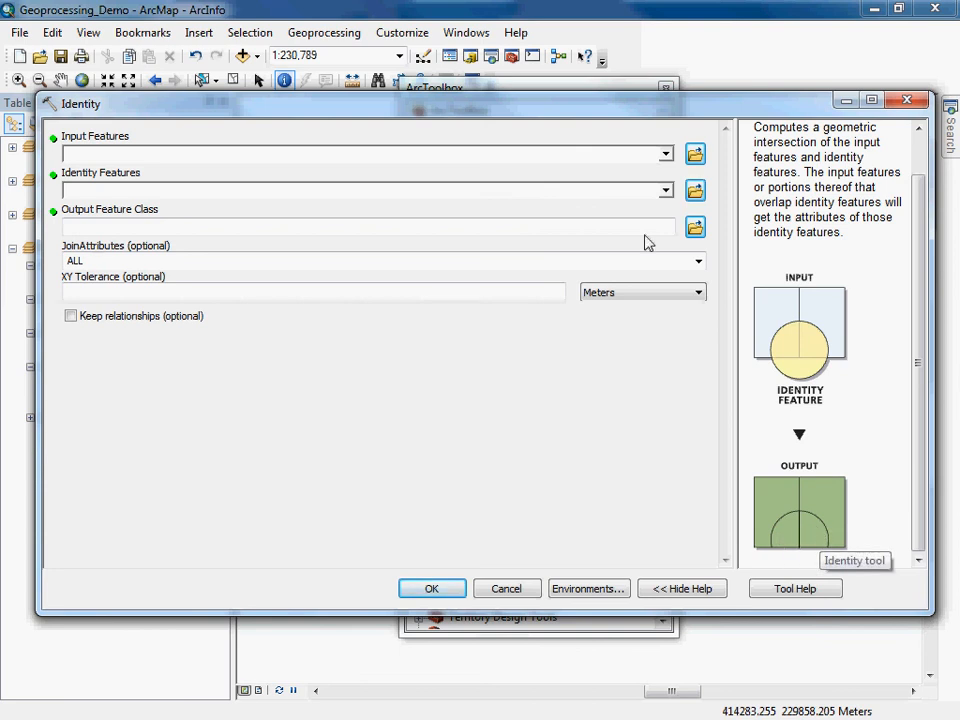
left_click(666, 155)
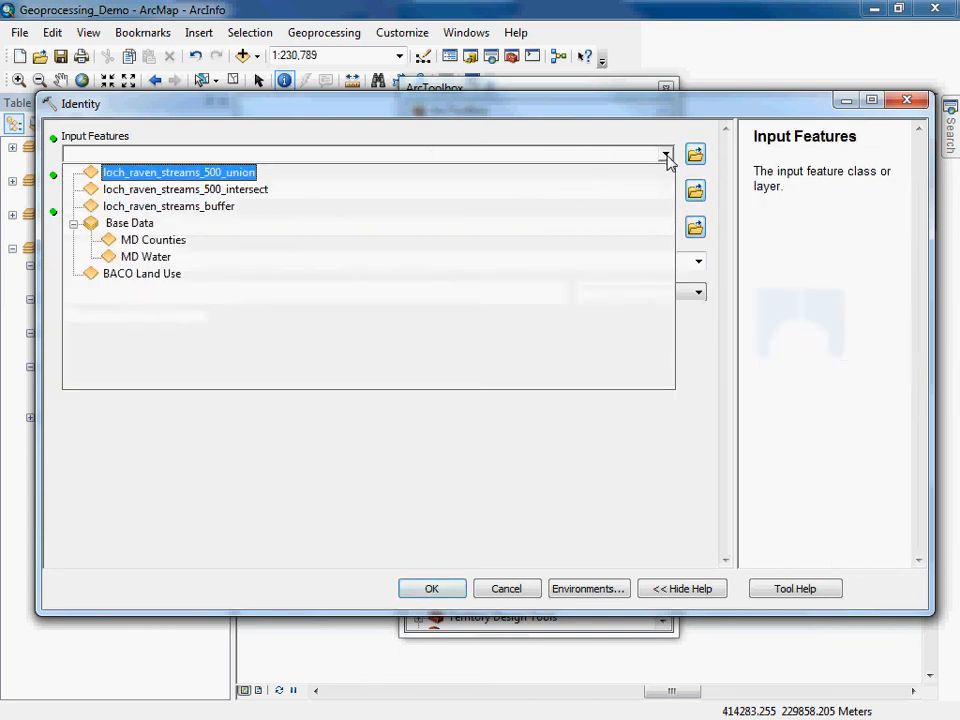
left_click(233, 208)
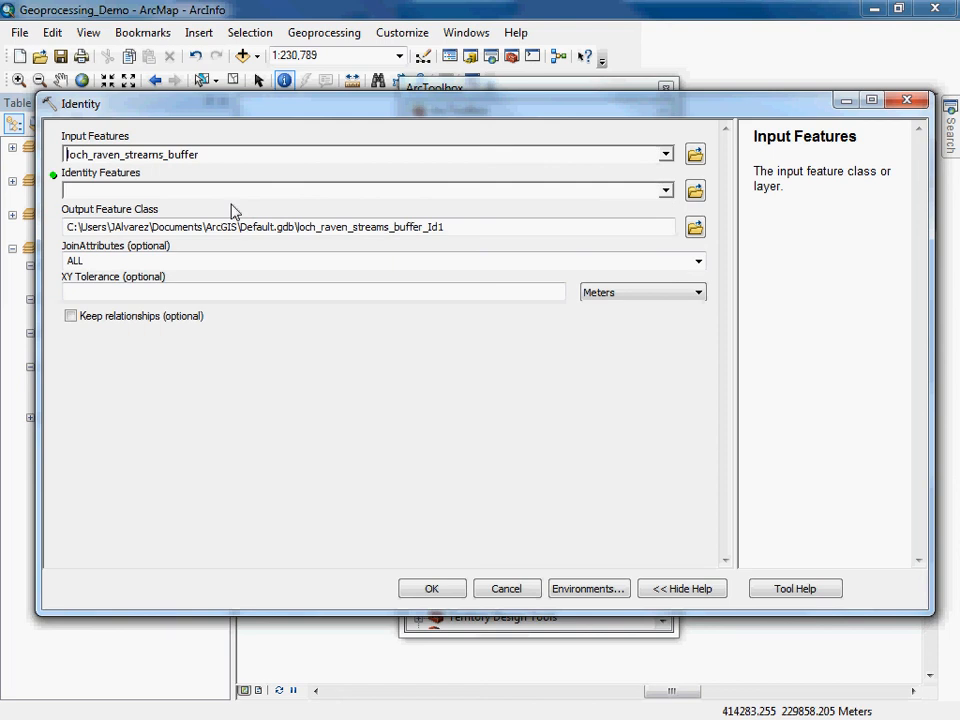
left_click(666, 191)
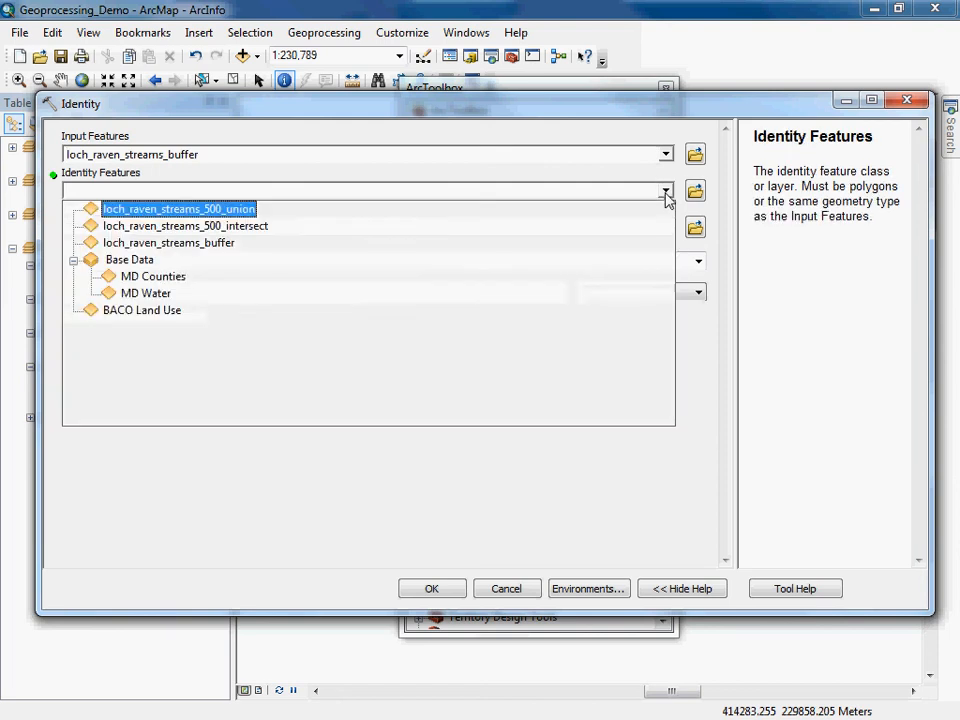
left_click(140, 310)
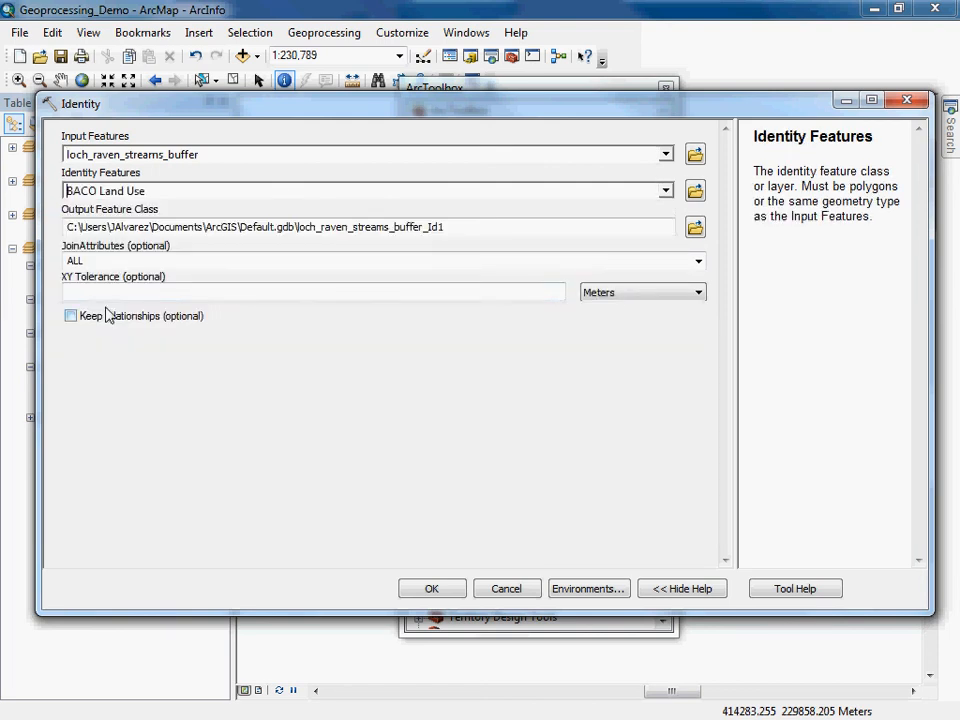
Save the Identity output as loch_raven_streams_500_identity.shp in the output folder and run the tool.
left_click(695, 229)
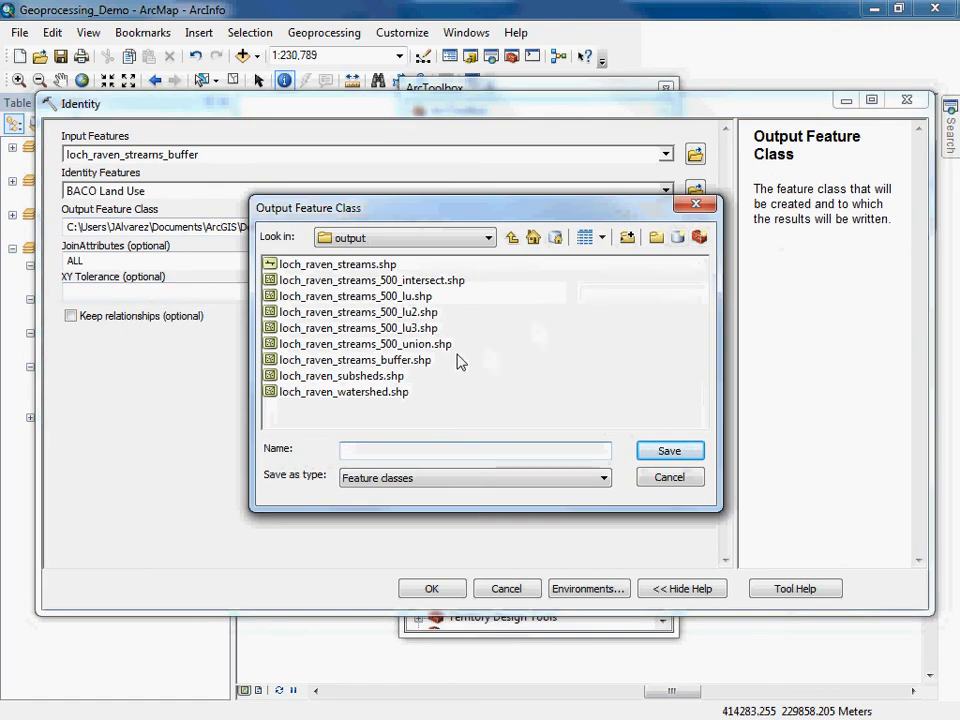
left_click(415, 344)
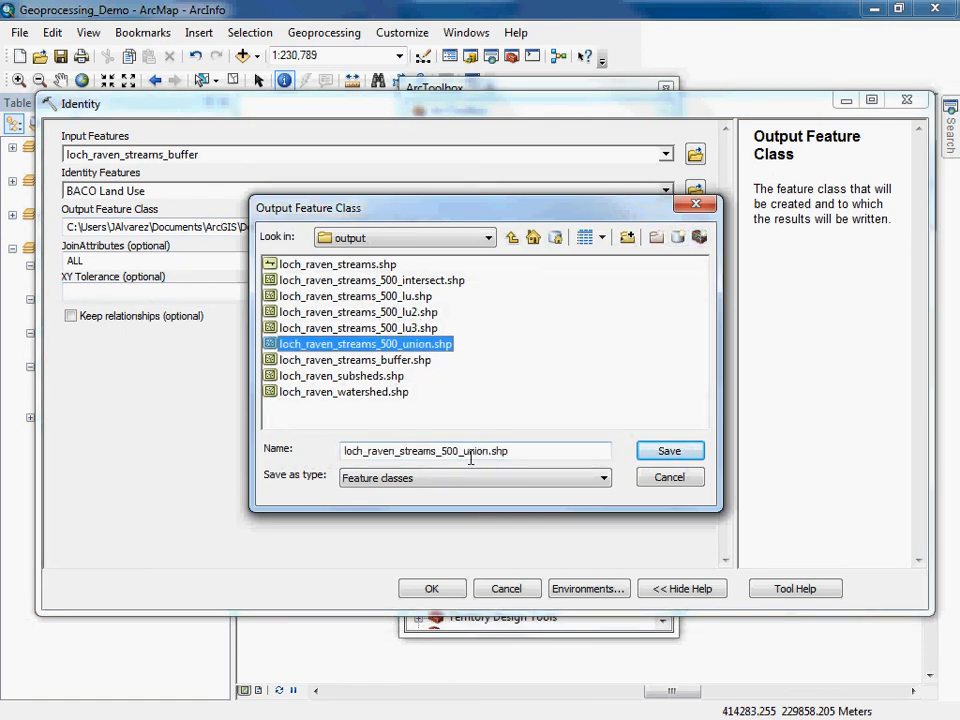
left_click(488, 451)
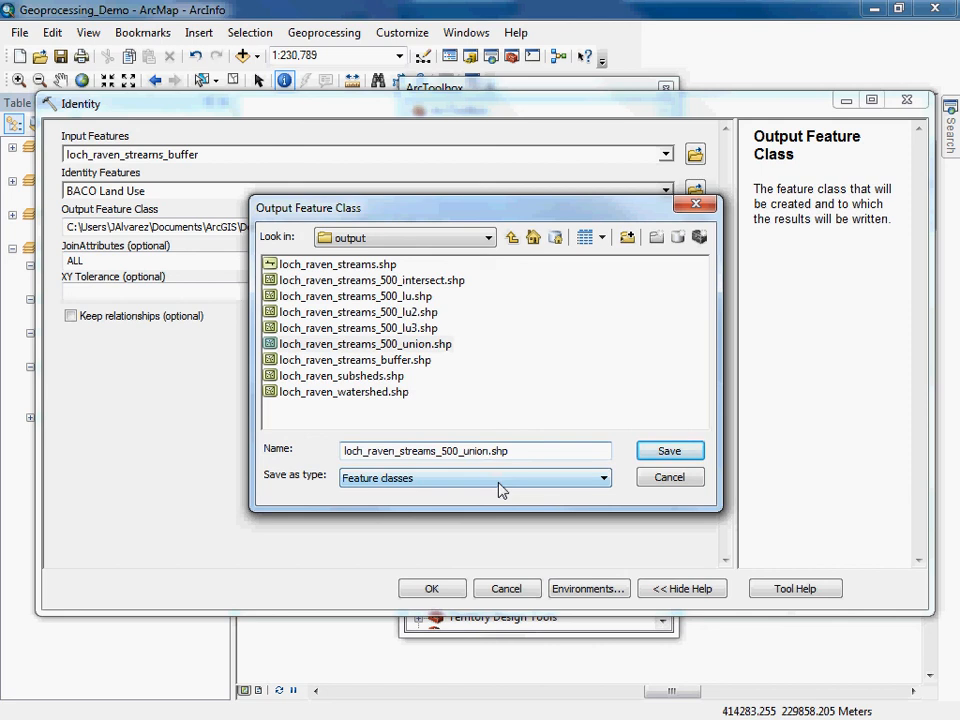
key("BackSpace")
key("BackSpace")
key("BackSpace")
type("_identity")
left_click(694, 455)
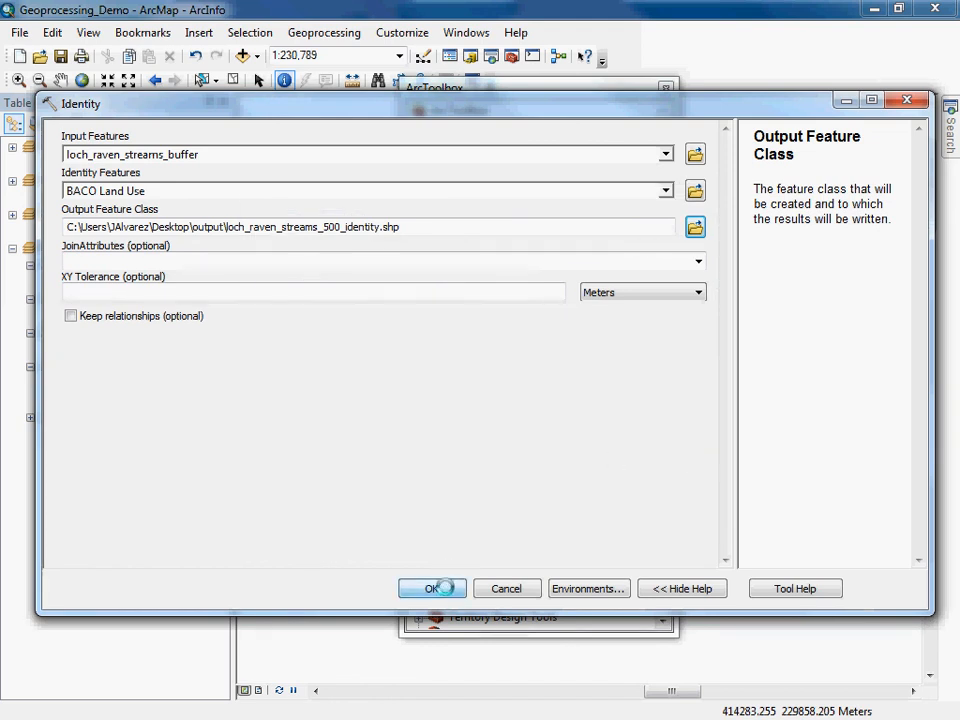
left_click(432, 588)
left_click(665, 88)
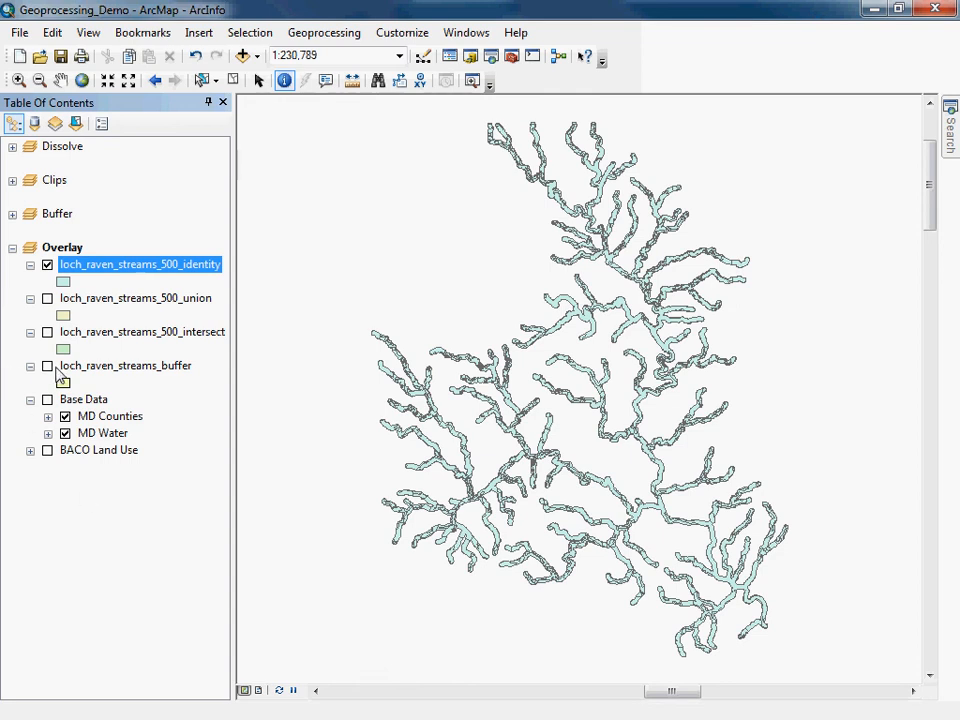
Toggle the identity, intersect, union and buffer layers while zoomed on a buffer end to compare the identity output.
left_click(47, 366)
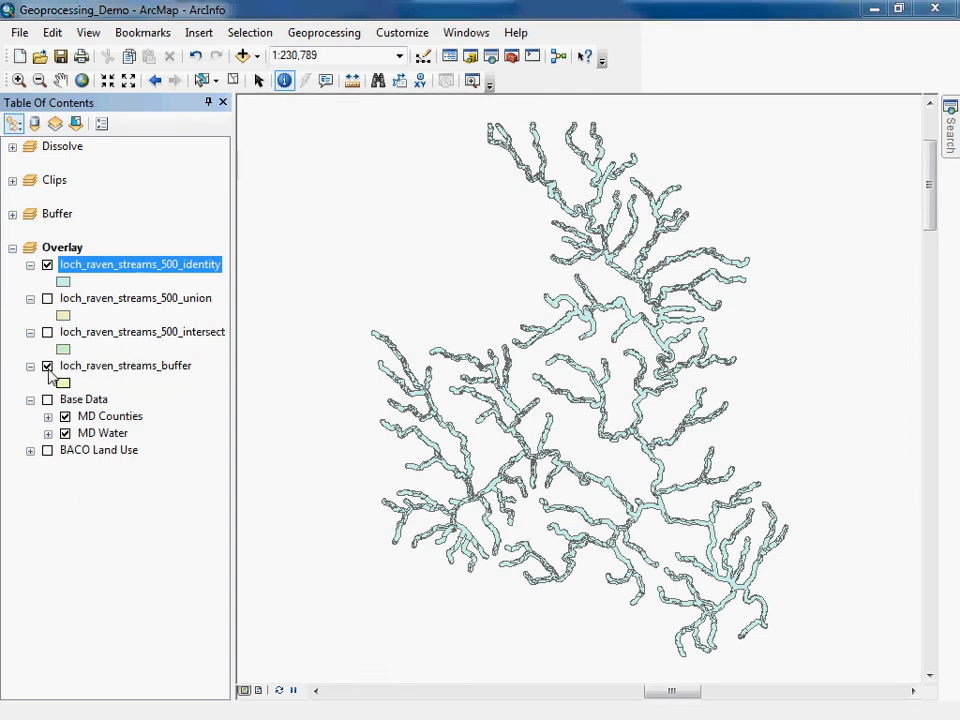
left_click(47, 265)
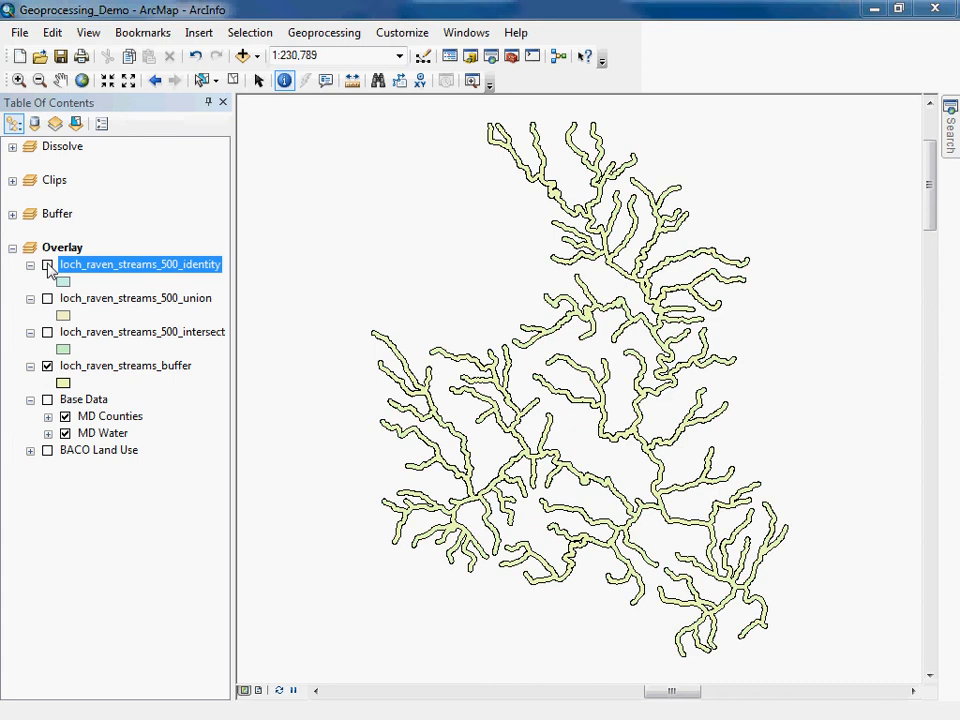
left_click(47, 266)
left_click(18, 80)
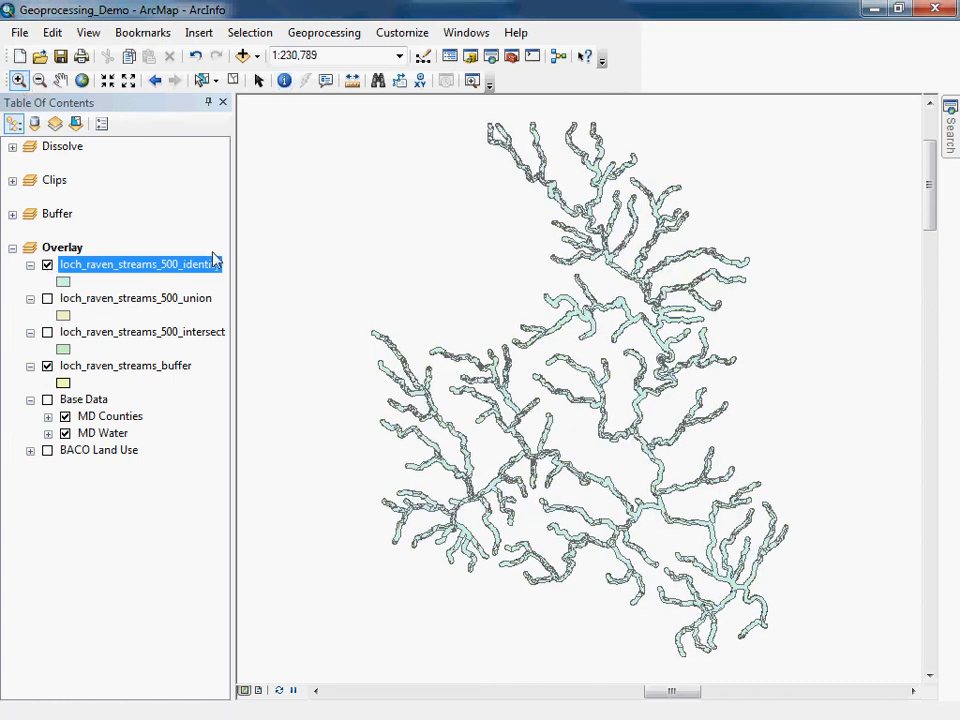
left_click_drag(349, 311, 435, 384)
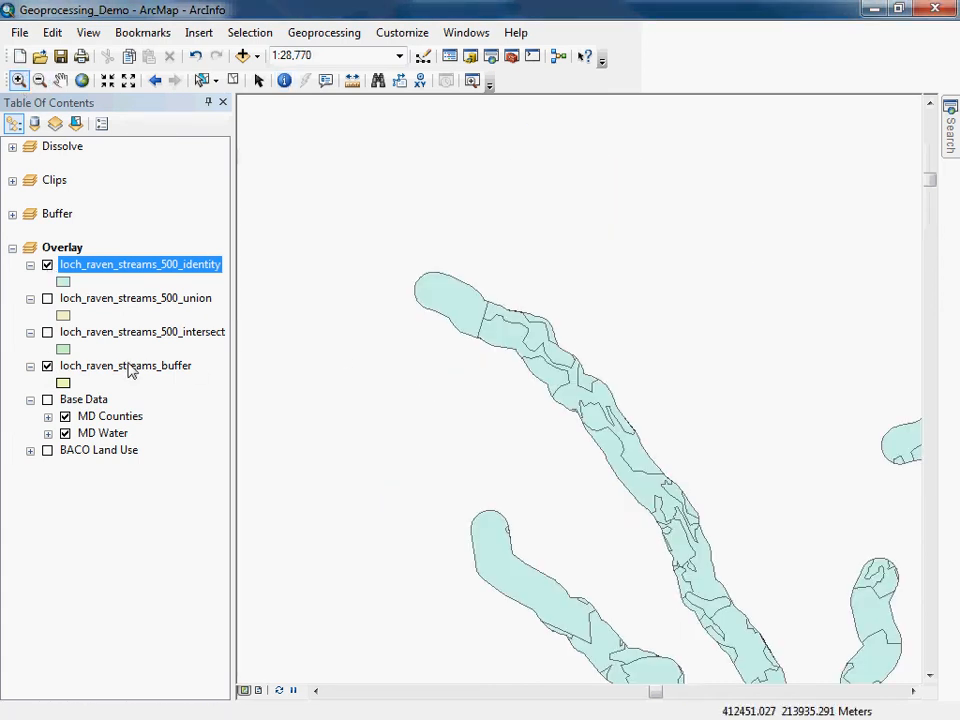
left_click(47, 266)
left_click(47, 266)
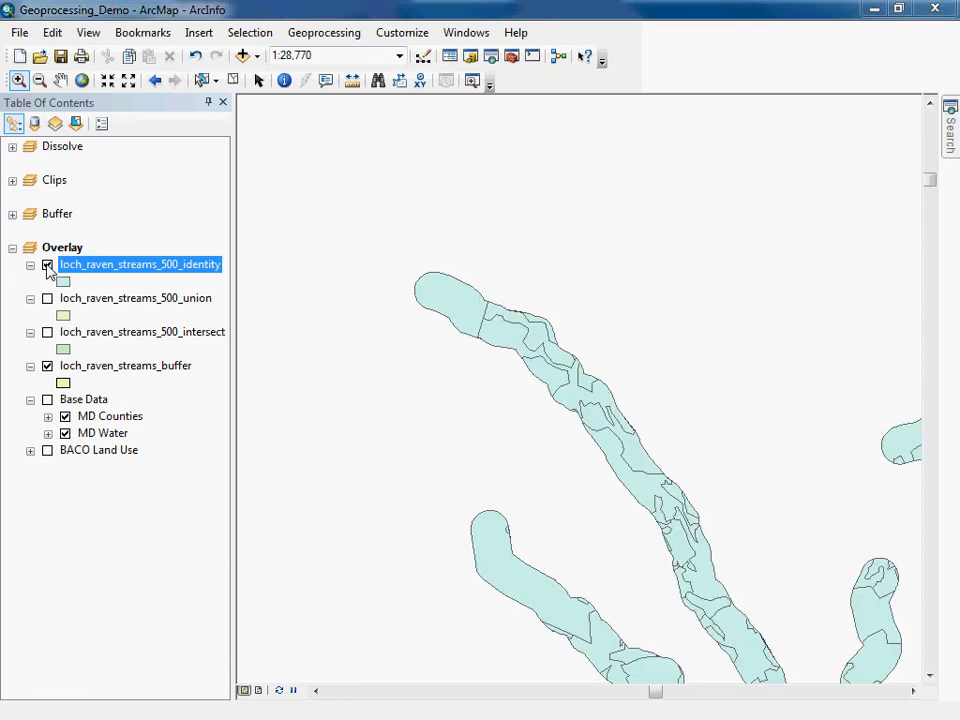
left_click(47, 266)
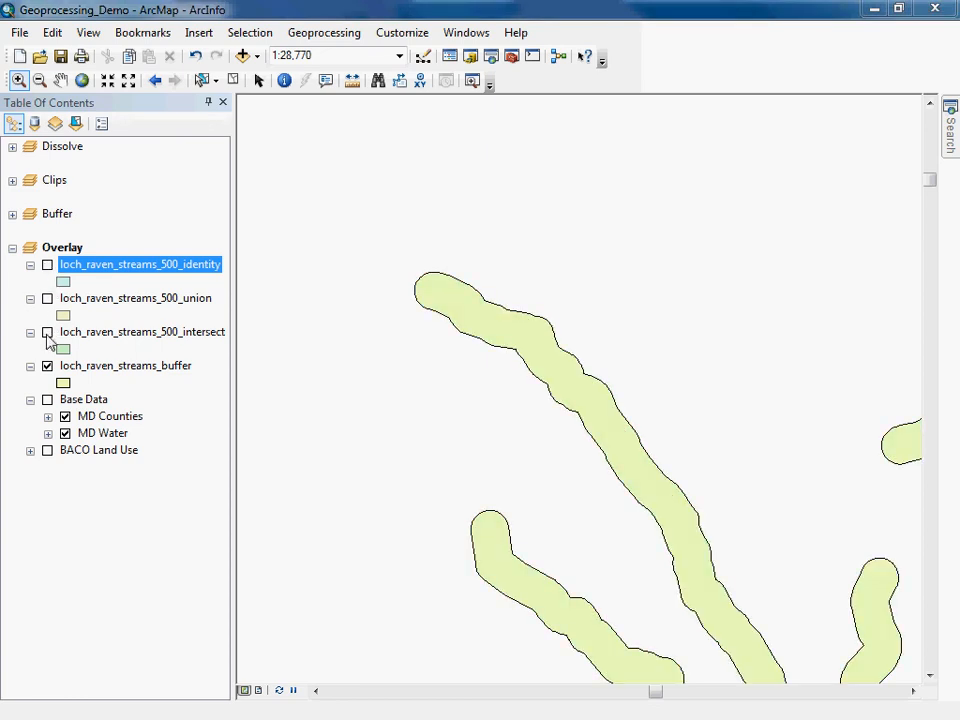
left_click(47, 332)
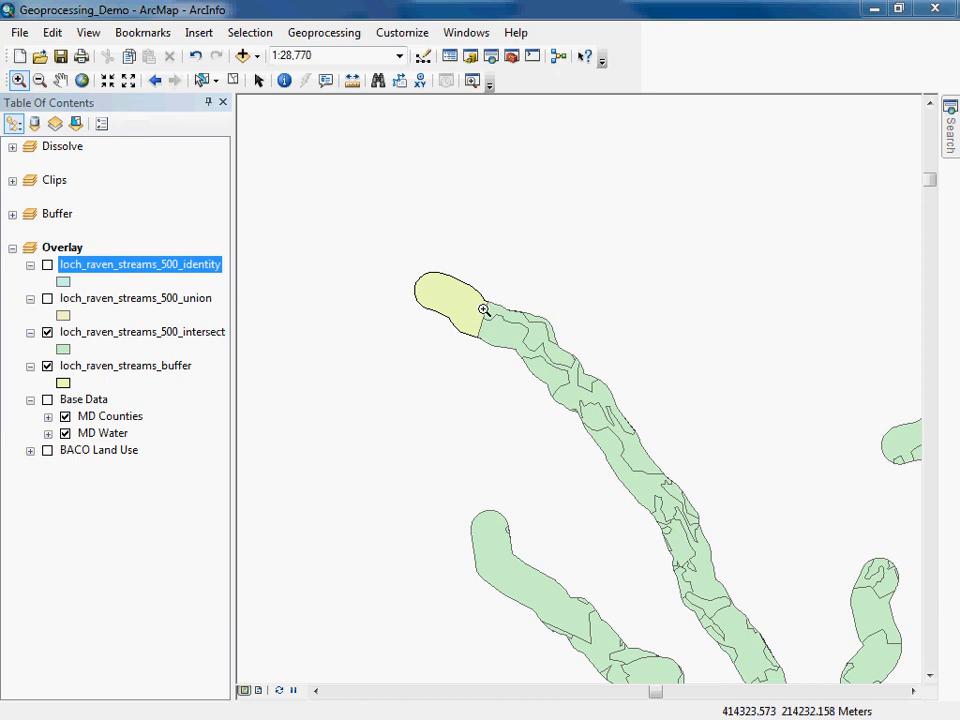
left_click(47, 332)
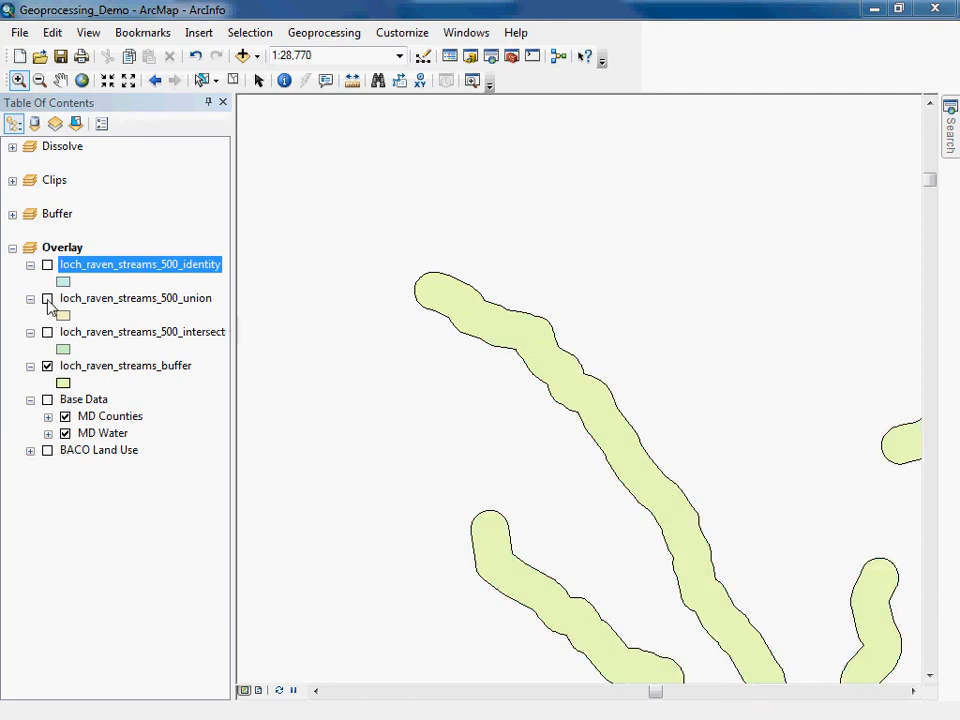
left_click(47, 299)
left_click(47, 299)
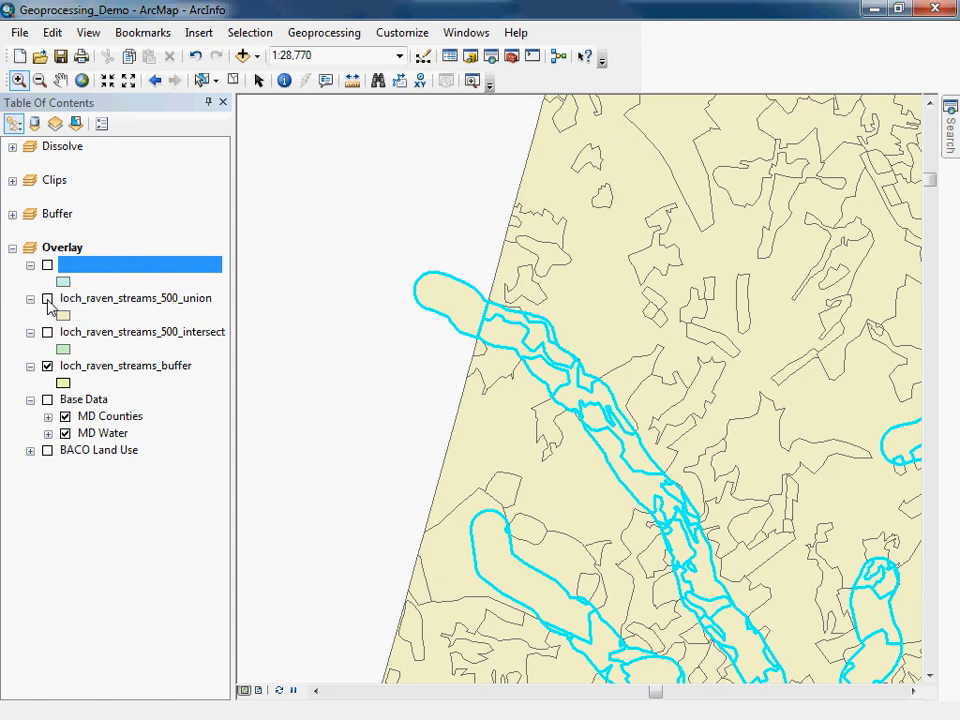
Clear the selected features and zoom to the full extent of the buffer layer.
left_click(232, 81)
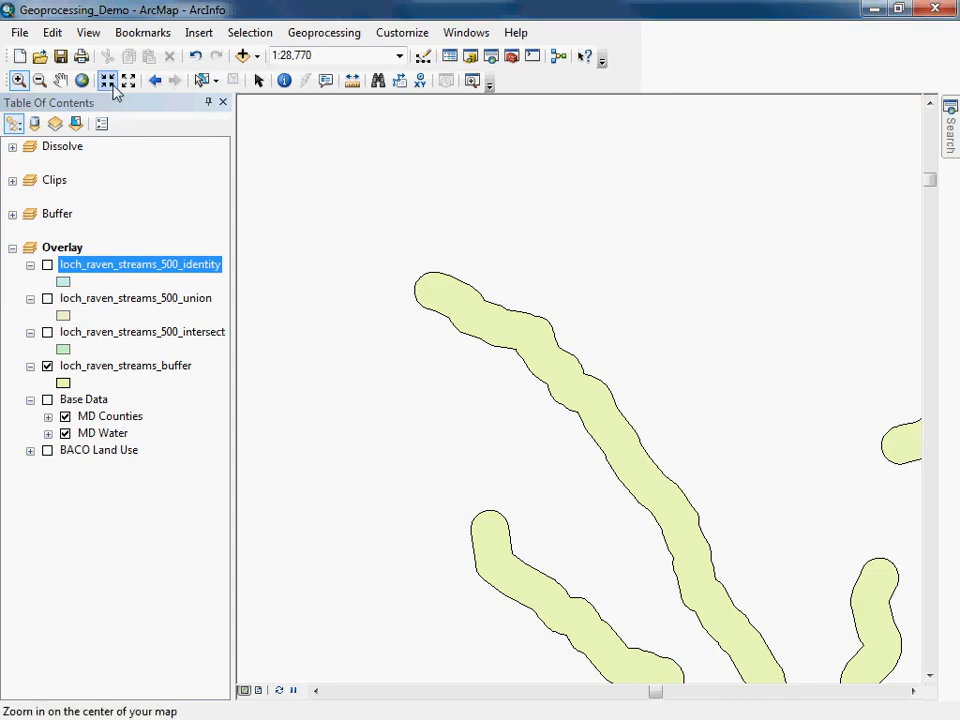
right_click(105, 368)
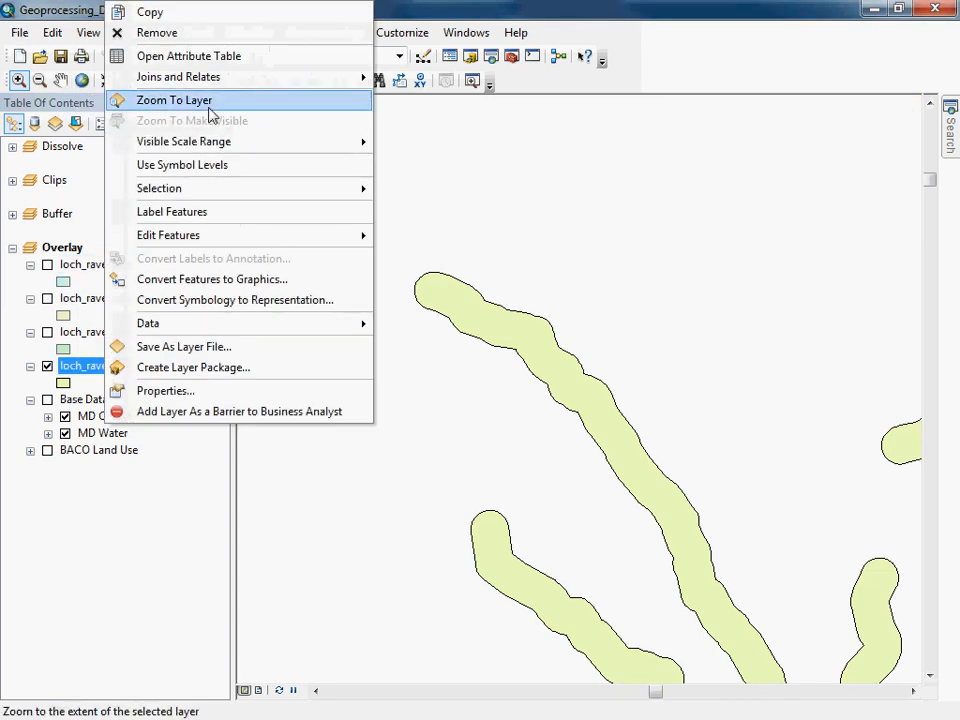
left_click(174, 100)
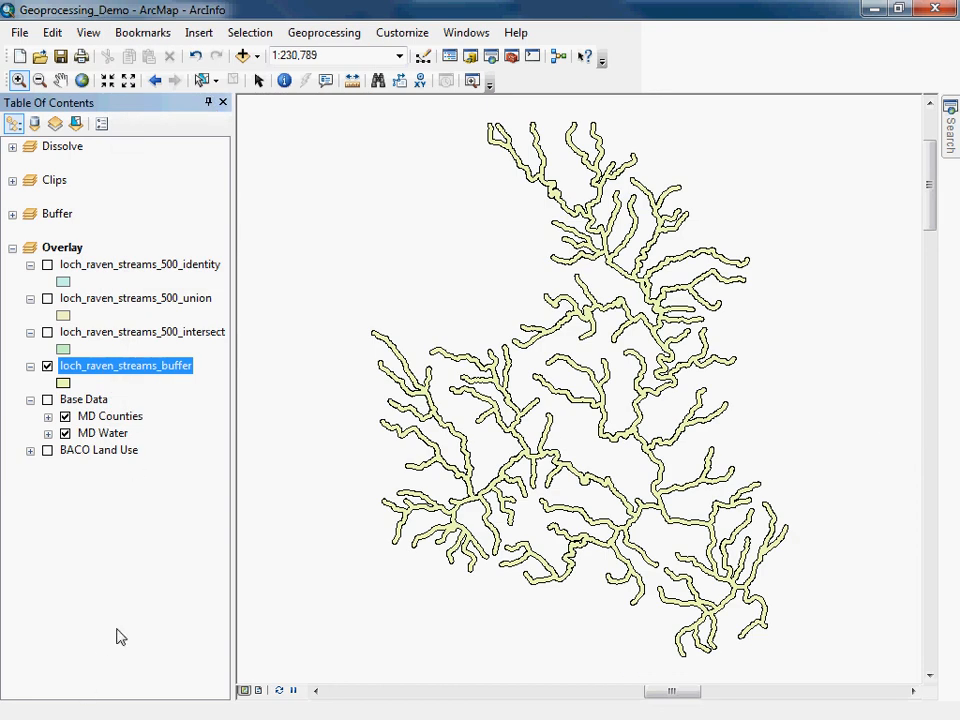
Display the identity layer in place of the buffer and zoom into the western stream branches.
left_click(47, 264)
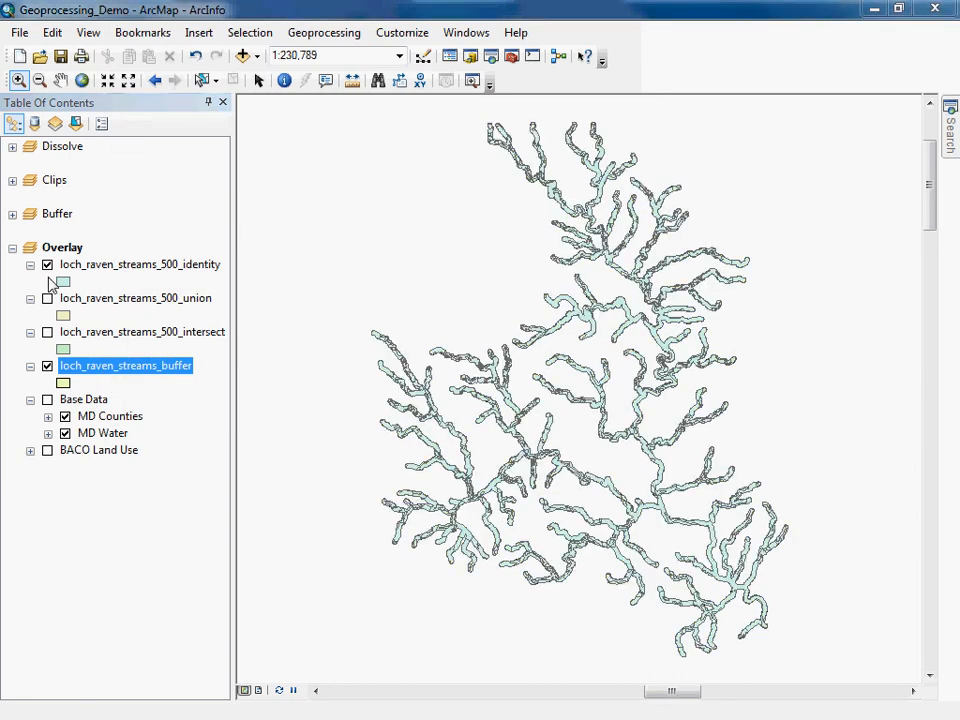
left_click(47, 366)
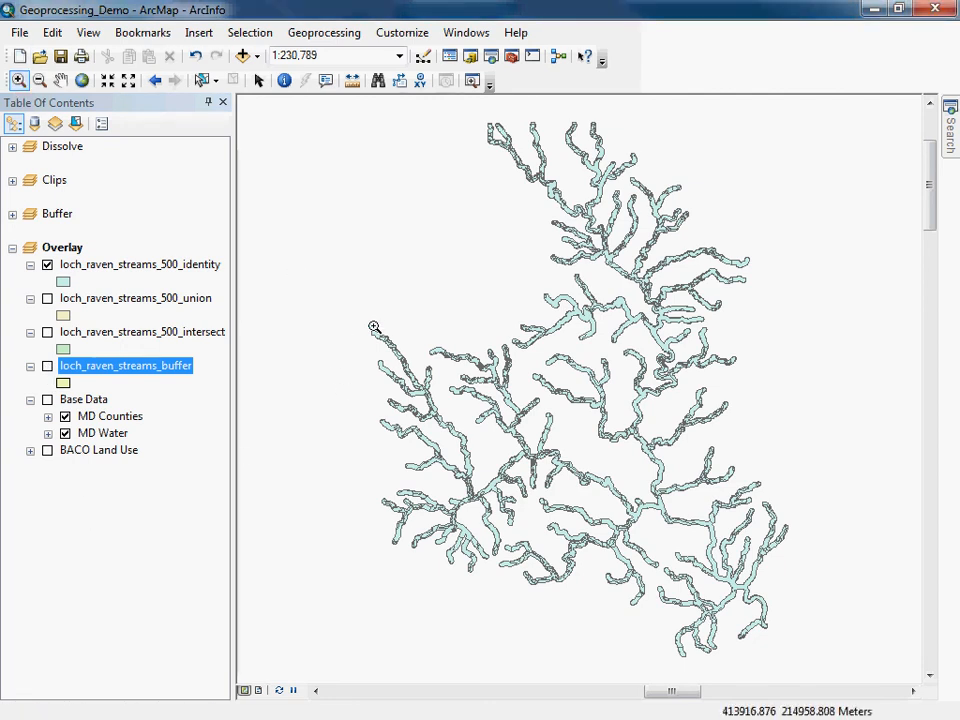
left_click_drag(374, 327, 480, 435)
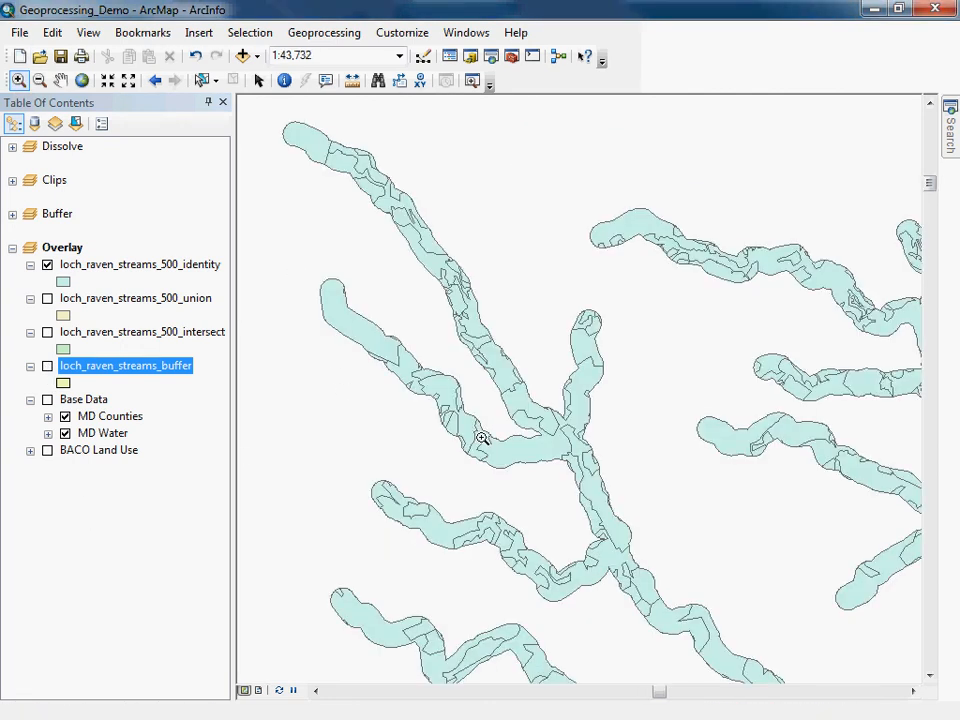
Identify identity-output polygons along the western branches to inspect their land use and CRITICAL attributes.
left_click(284, 82)
left_click(639, 219)
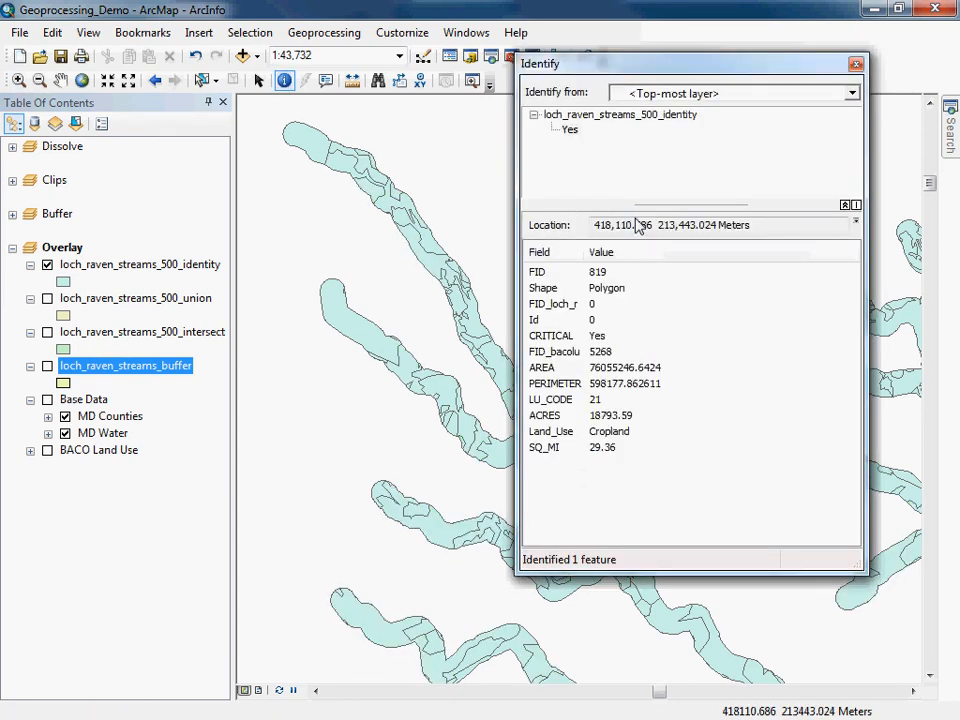
left_click(425, 262)
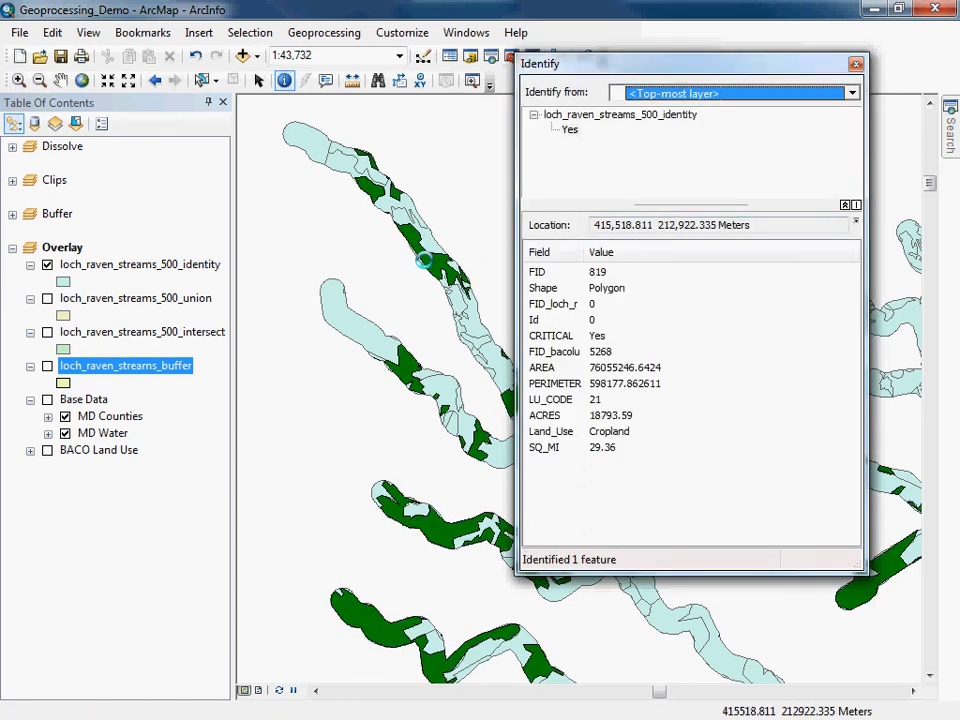
left_click(429, 259)
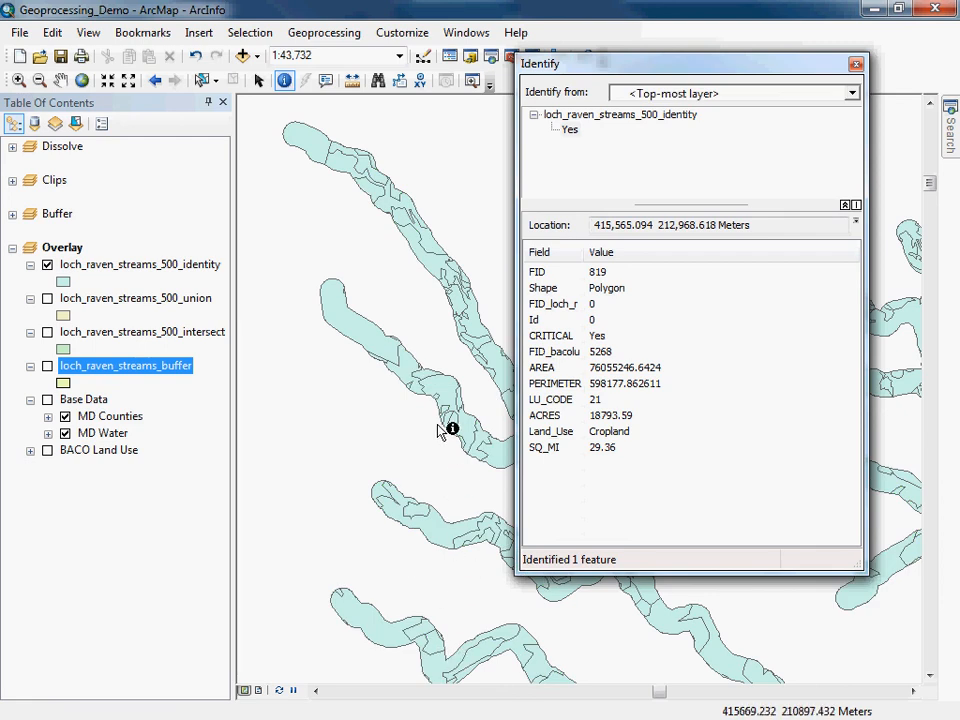
left_click(857, 66)
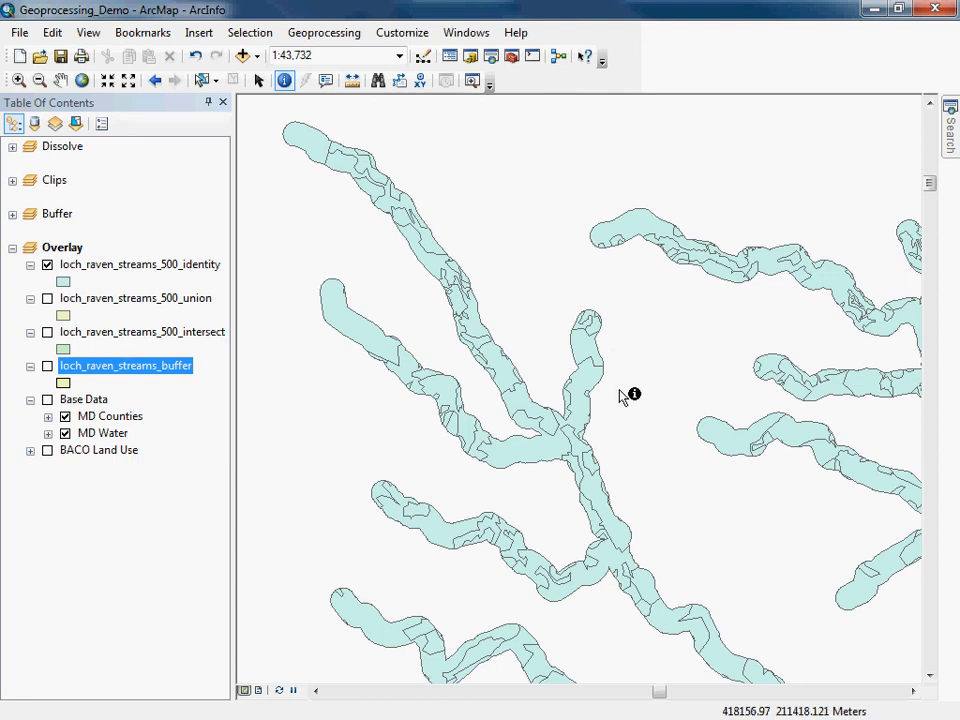
Open and review the attribute table of loch_raven_streams_500_intersect, then close it.
left_click(117, 338)
right_click(117, 338)
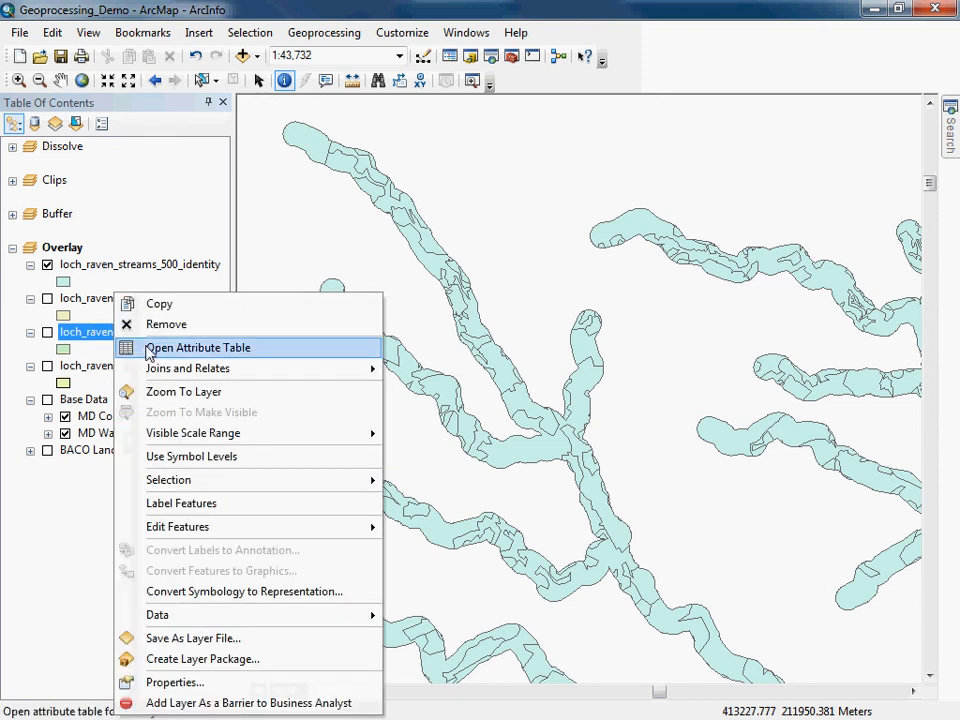
left_click(150, 347)
left_click_drag(609, 238, 588, 203)
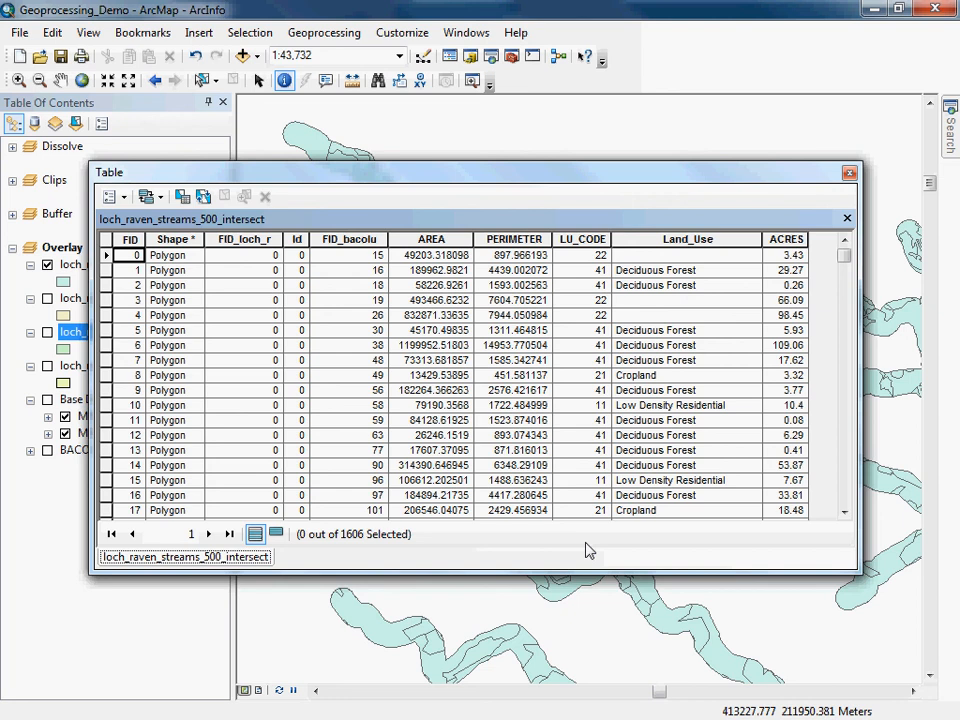
left_click(849, 175)
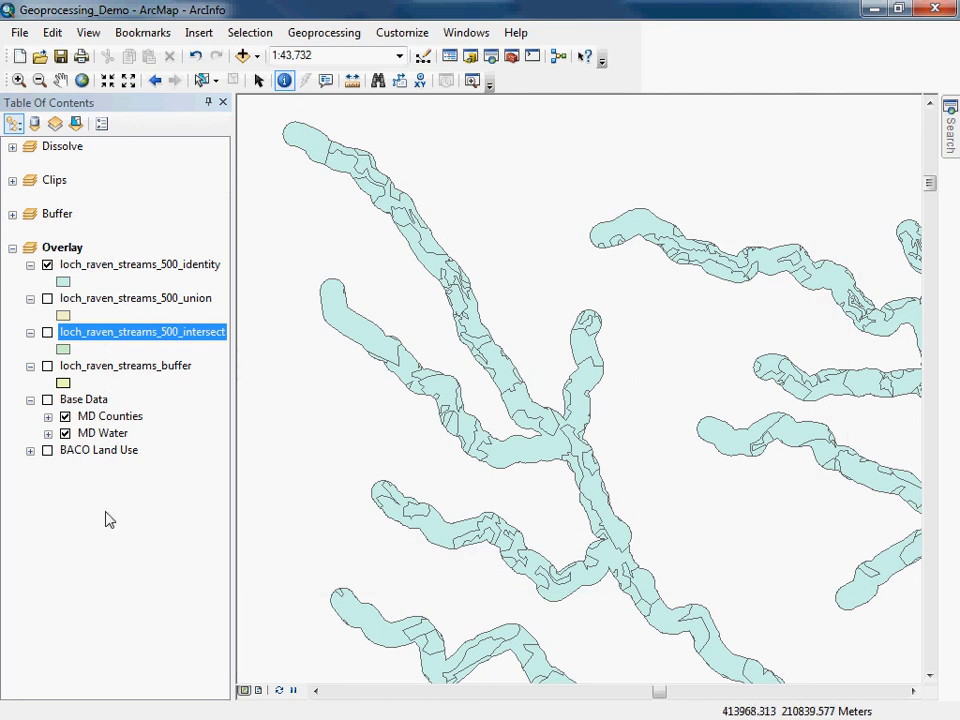
left_click(58, 248)
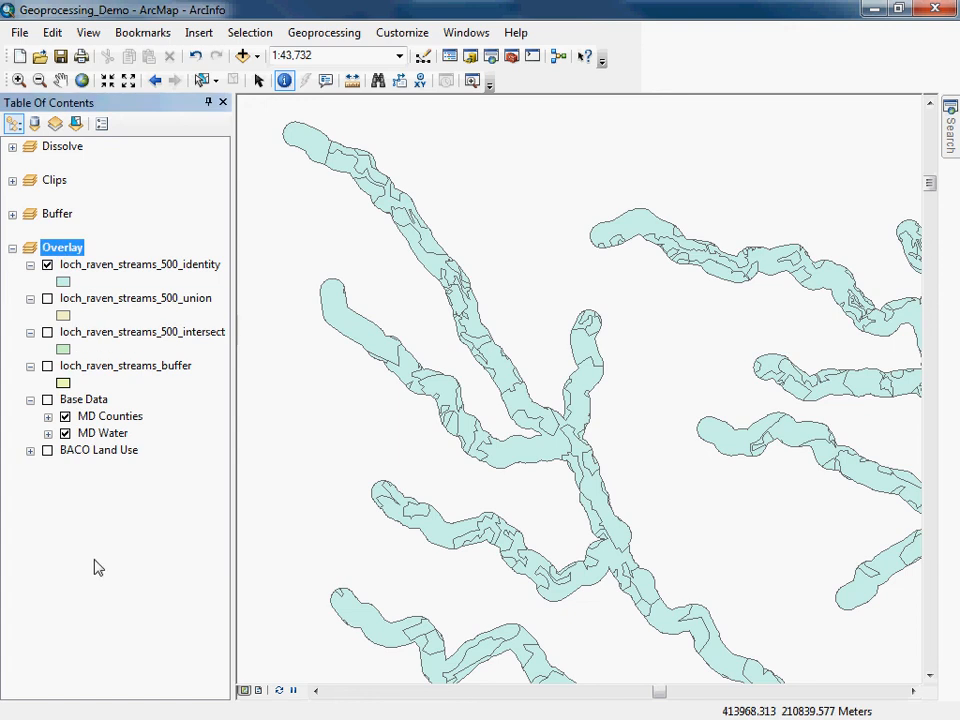